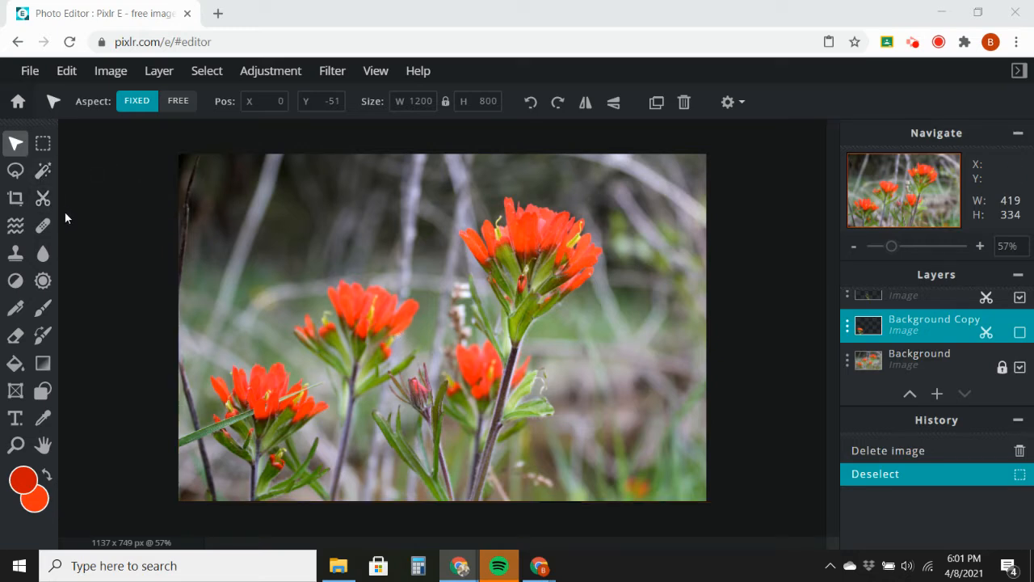
pyautogui.click(14, 198)
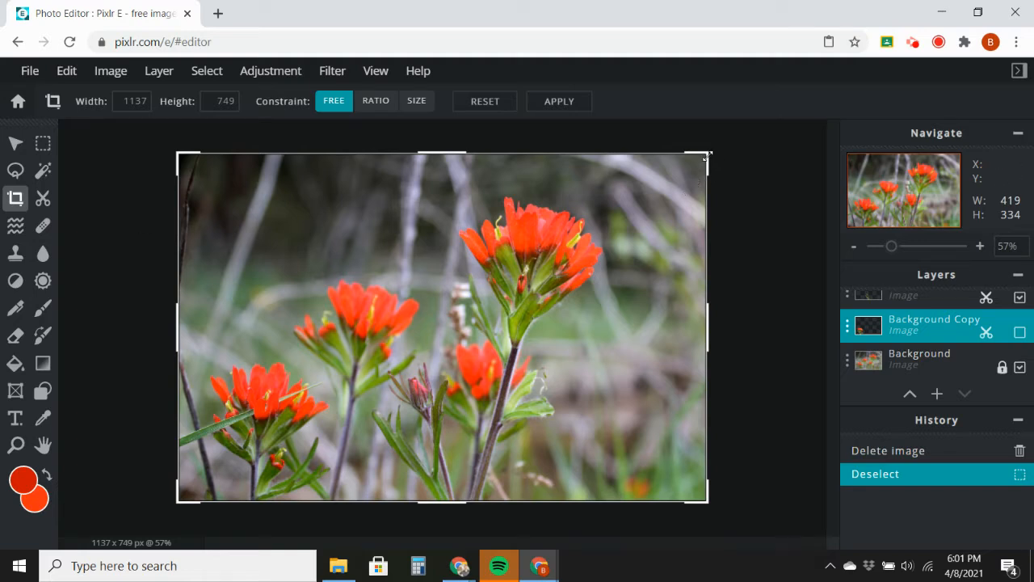
pyautogui.moveTo(707, 155); pyautogui.dragTo(707, 153)
pyautogui.click(17, 145)
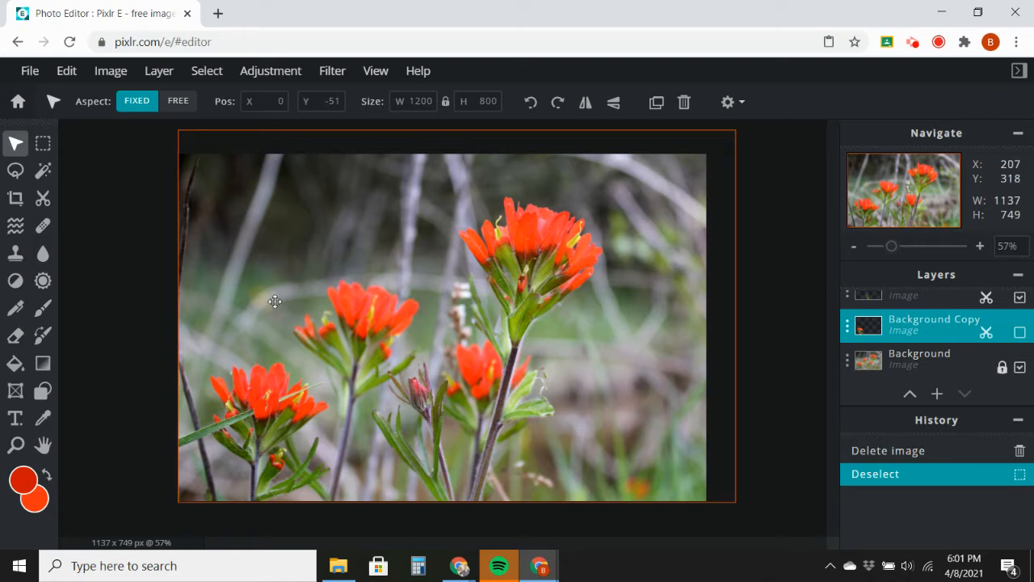
pyautogui.click(16, 172)
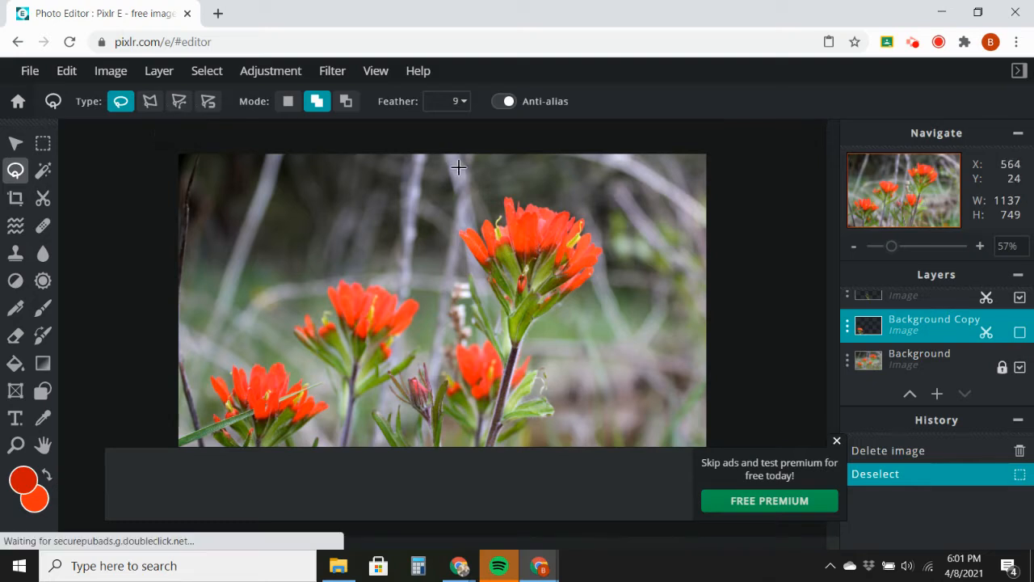
pyautogui.click(837, 441)
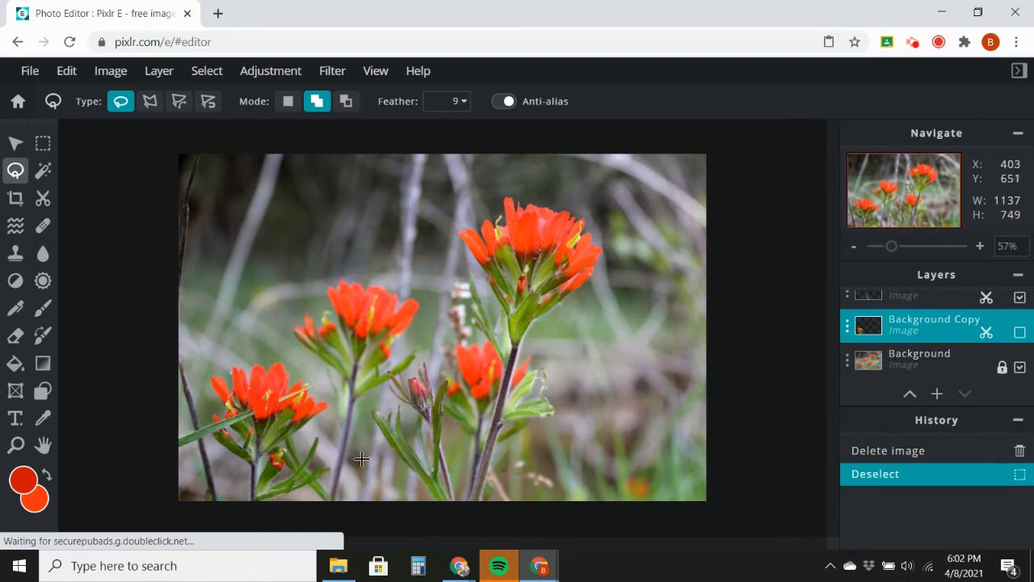
# Step: Outline the second flower from the left, including its leaves and stem, with the third Lasso type in add-to-selection mode
pyautogui.click(16, 444)
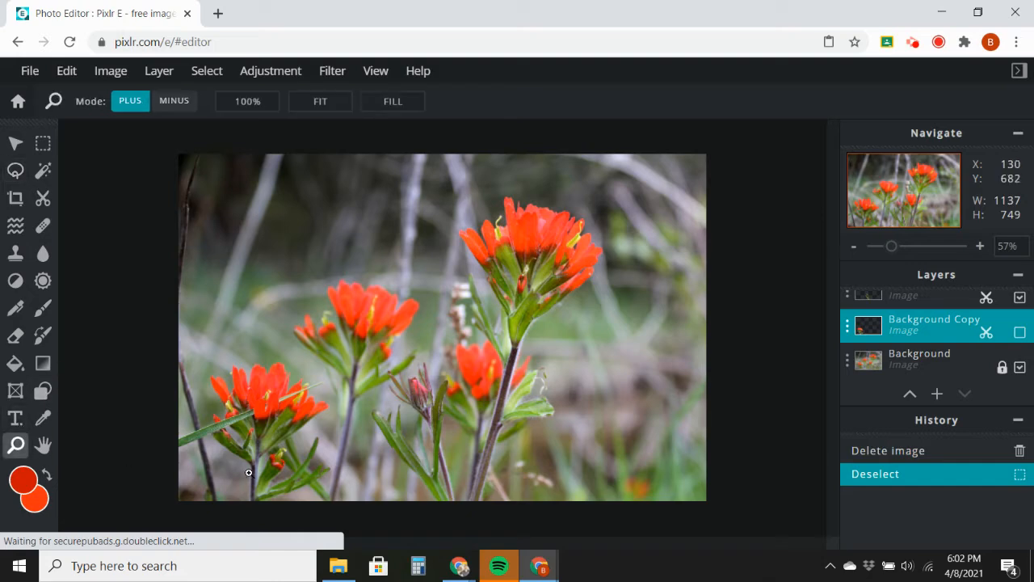
pyautogui.click(348, 469)
pyautogui.click(372, 464)
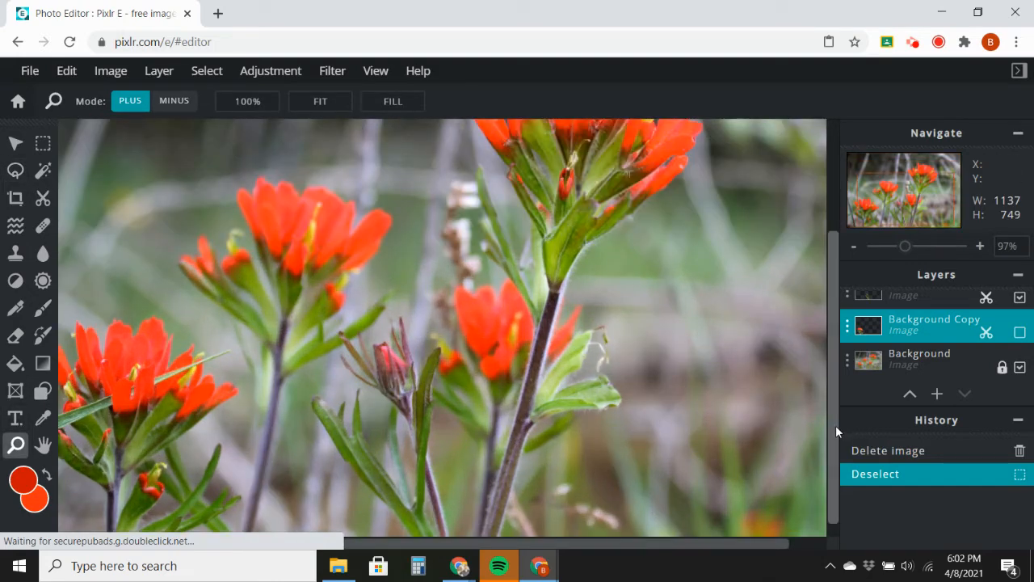
pyautogui.moveTo(835, 425); pyautogui.dragTo(835, 482)
pyautogui.moveTo(715, 546); pyautogui.dragTo(677, 545)
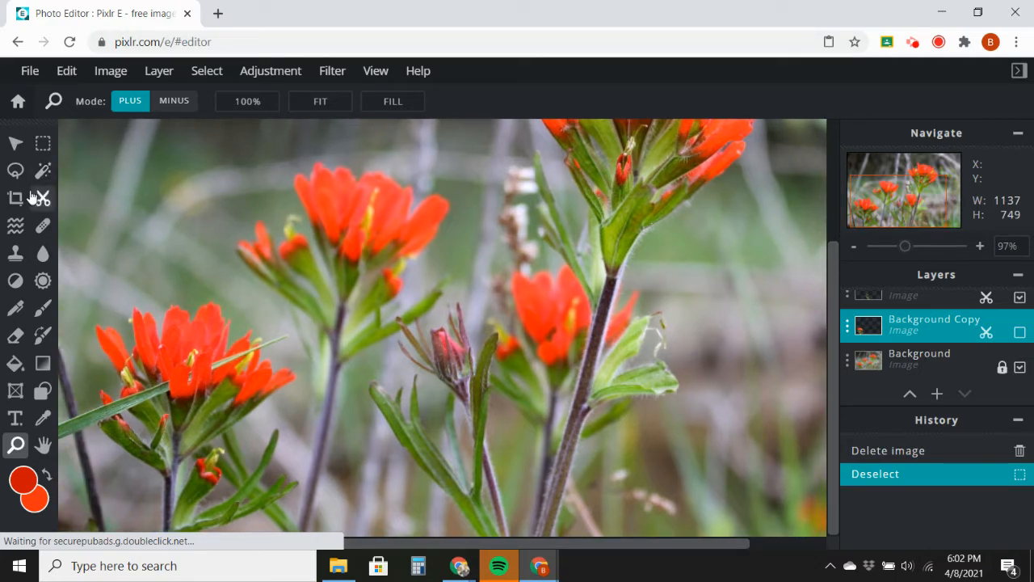
pyautogui.click(16, 172)
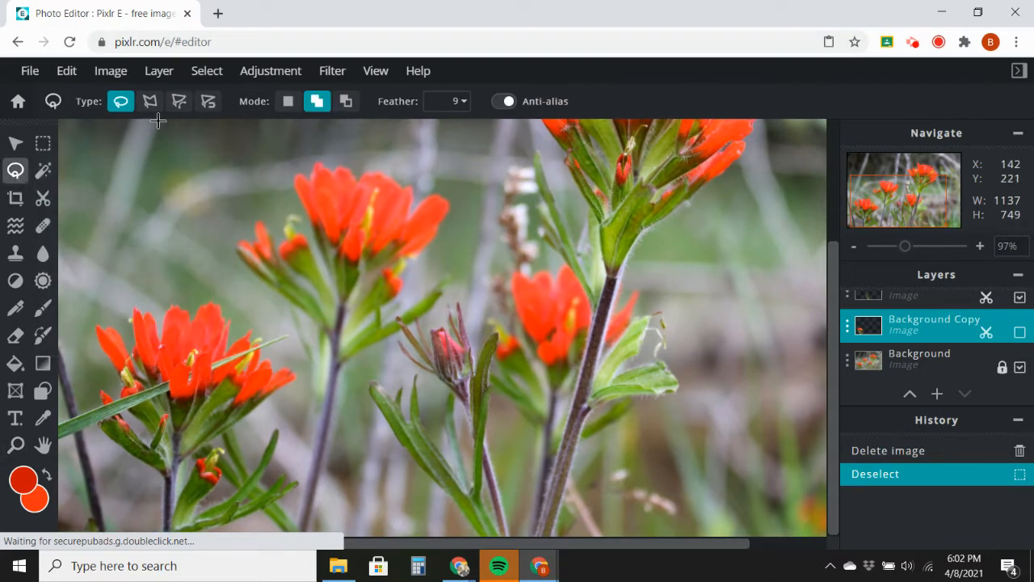
pyautogui.click(179, 107)
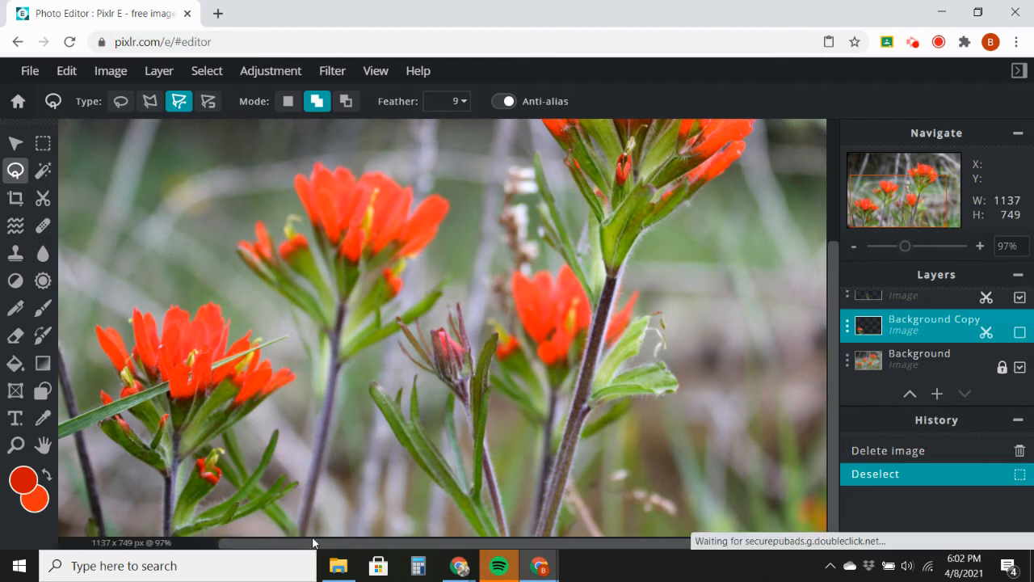
pyautogui.moveTo(308, 534)
pyautogui.mouseDown()
pyautogui.moveTo(326, 494)
pyautogui.moveTo(340, 376)
pyautogui.moveTo(333, 462)
pyautogui.moveTo(319, 497)
pyautogui.moveTo(341, 459)
pyautogui.moveTo(341, 378)
pyautogui.moveTo(345, 443)
pyautogui.moveTo(324, 495)
pyautogui.moveTo(338, 449)
pyautogui.moveTo(336, 389)
pyautogui.moveTo(351, 372)
pyautogui.moveTo(362, 378)
pyautogui.moveTo(358, 388)
pyautogui.moveTo(343, 380)
pyautogui.moveTo(362, 357)
pyautogui.moveTo(348, 359)
pyautogui.moveTo(431, 315)
pyautogui.moveTo(443, 291)
pyautogui.moveTo(425, 292)
pyautogui.moveTo(451, 270)
pyautogui.moveTo(387, 317)
pyautogui.mouseUp()
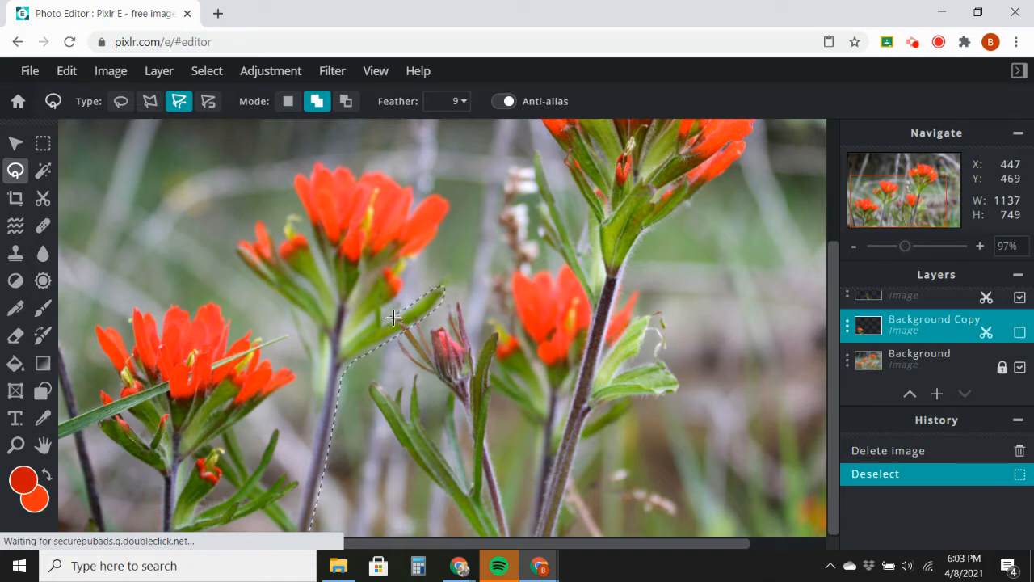
pyautogui.moveTo(393, 318); pyautogui.dragTo(400, 297)
pyautogui.click(406, 273)
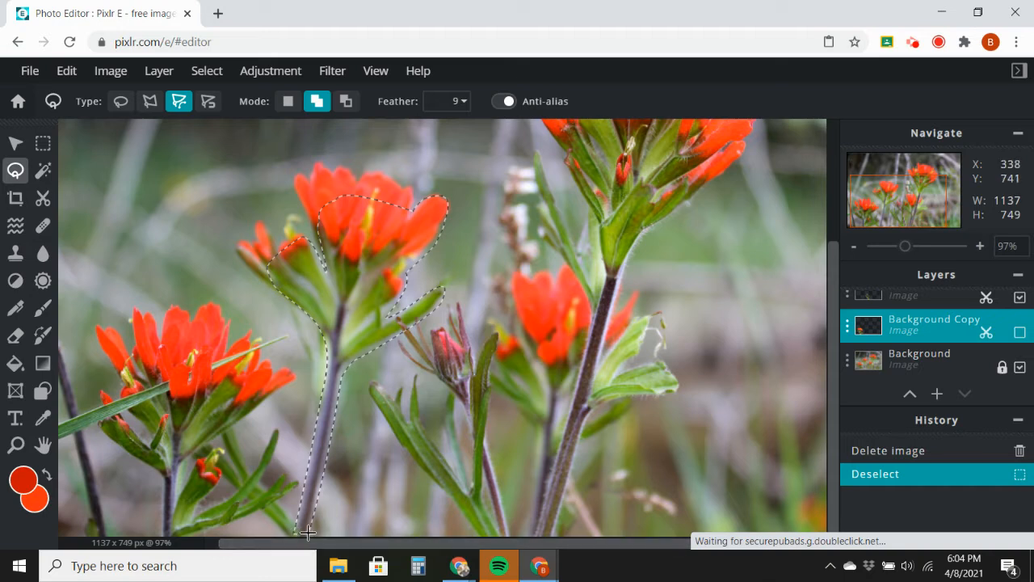
pyautogui.click(307, 532)
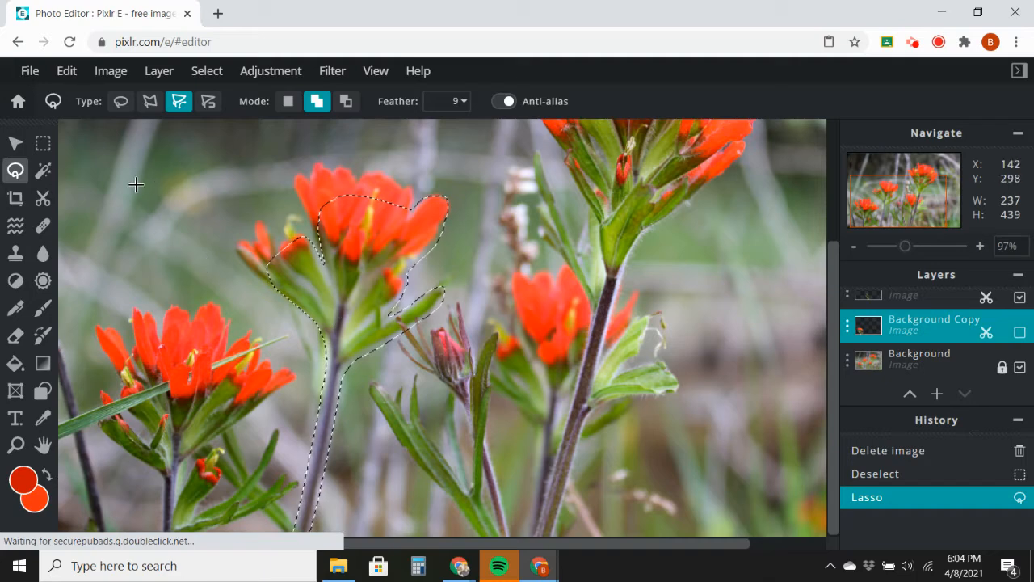
# Step: Try to add the flower's upper petals to the selection with the Magic Wand on the Background Copy layer, and undo it
pyautogui.click(42, 170)
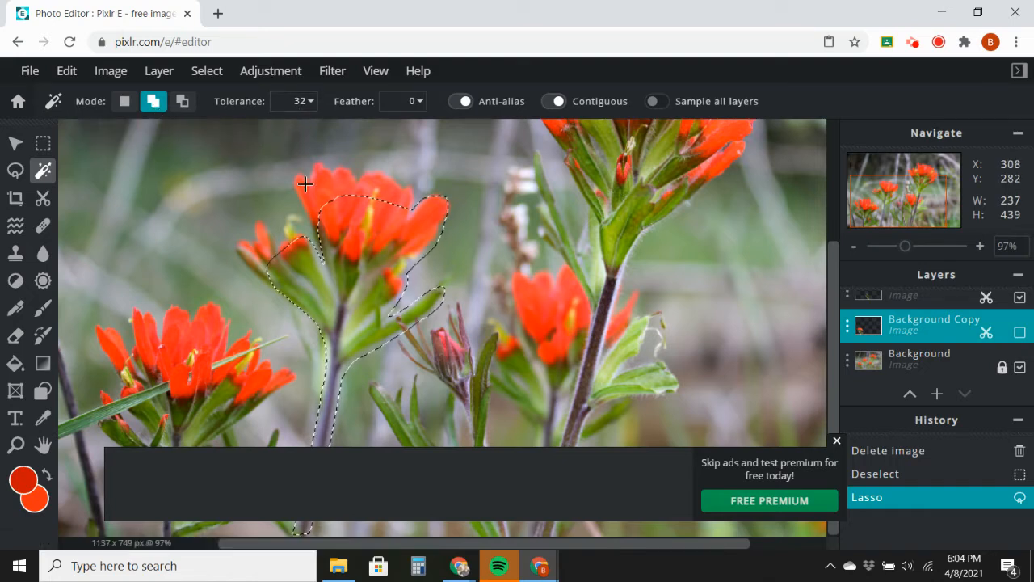
pyautogui.click(378, 192)
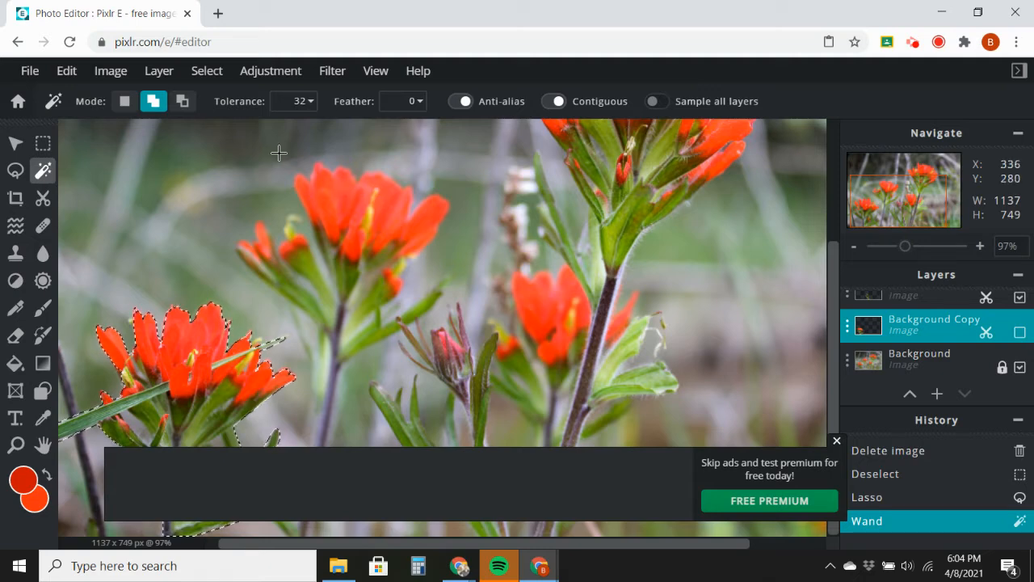
pyautogui.click(67, 71)
pyautogui.click(71, 96)
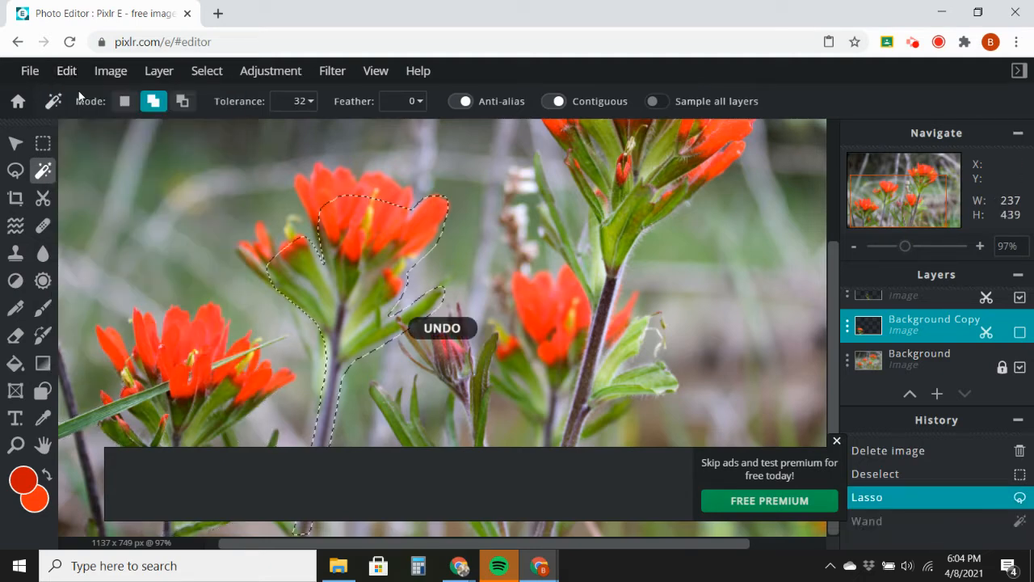
pyautogui.click(837, 442)
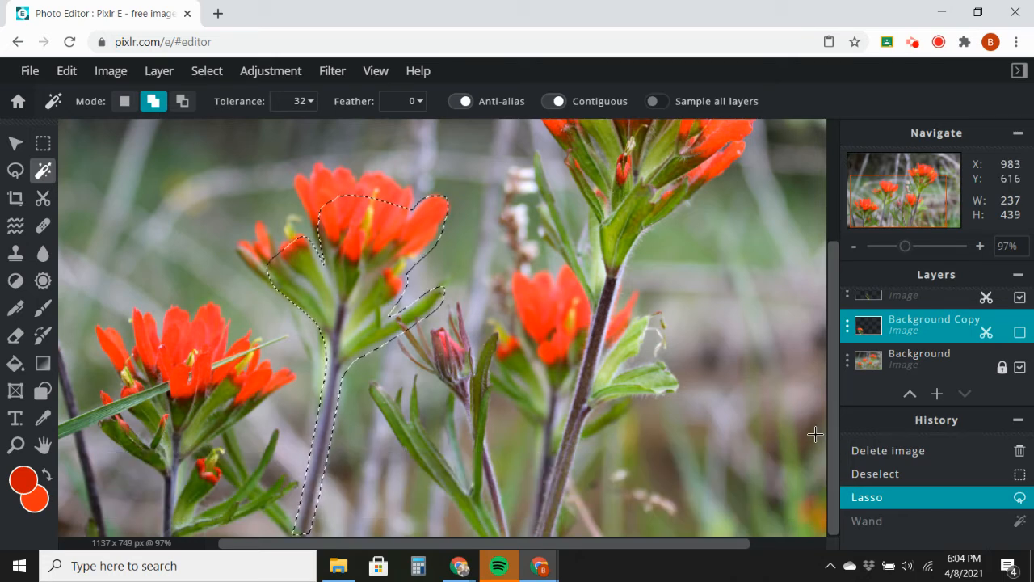
# Step: On the Background layer, add the flower's missing upper red petals to the selection with the Magic Wand
pyautogui.click(905, 359)
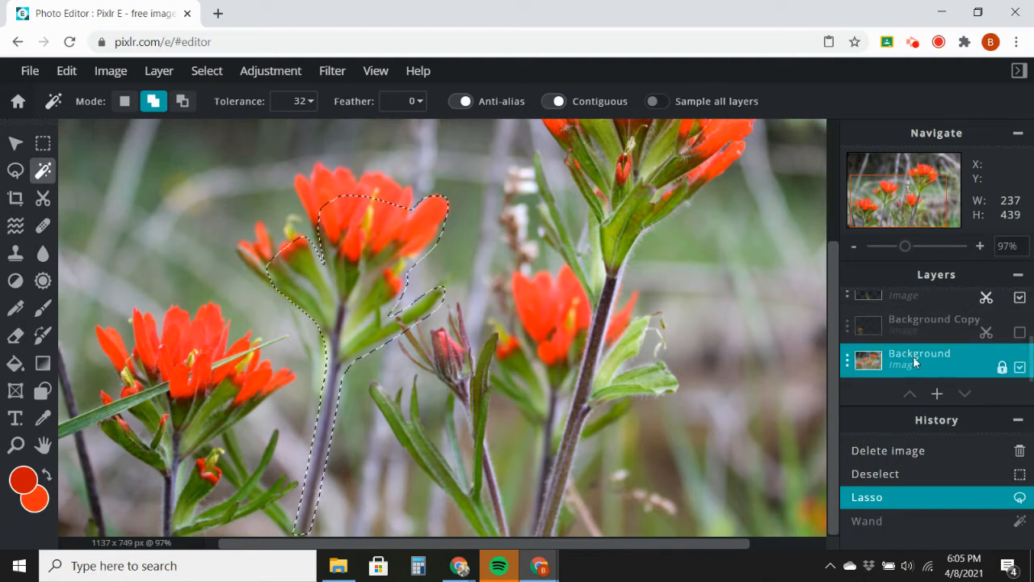
pyautogui.click(377, 194)
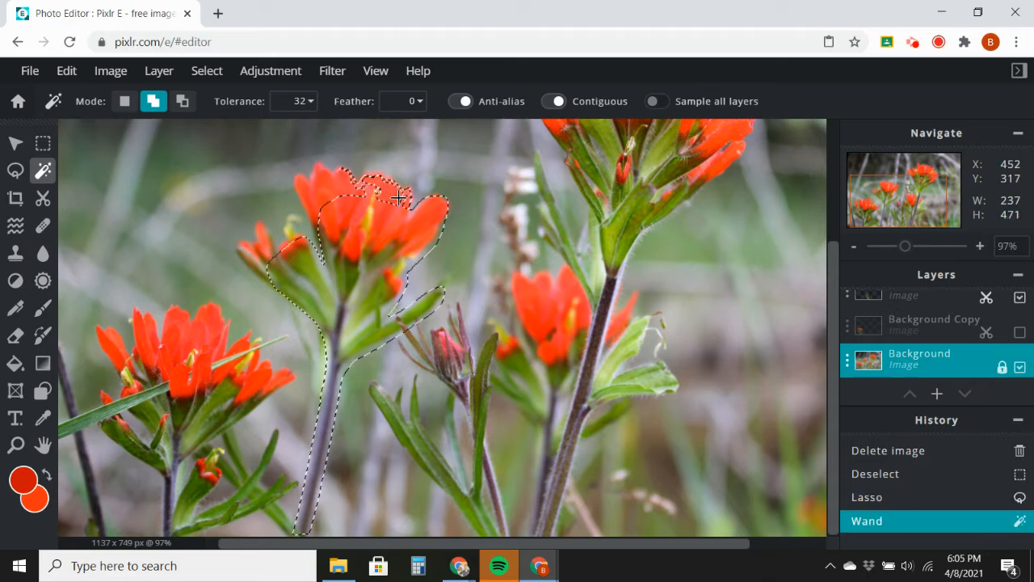
pyautogui.click(403, 199)
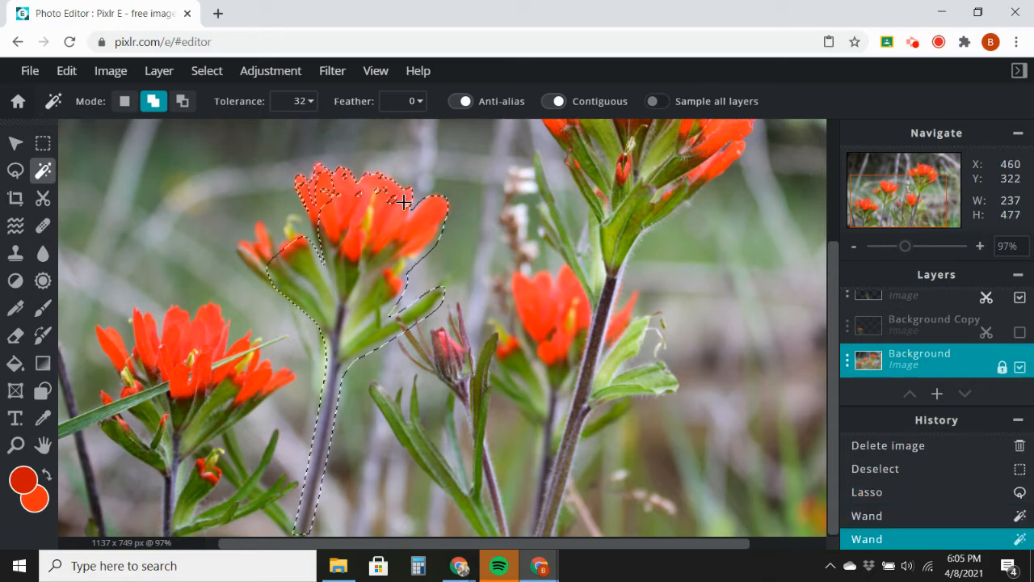
pyautogui.click(324, 202)
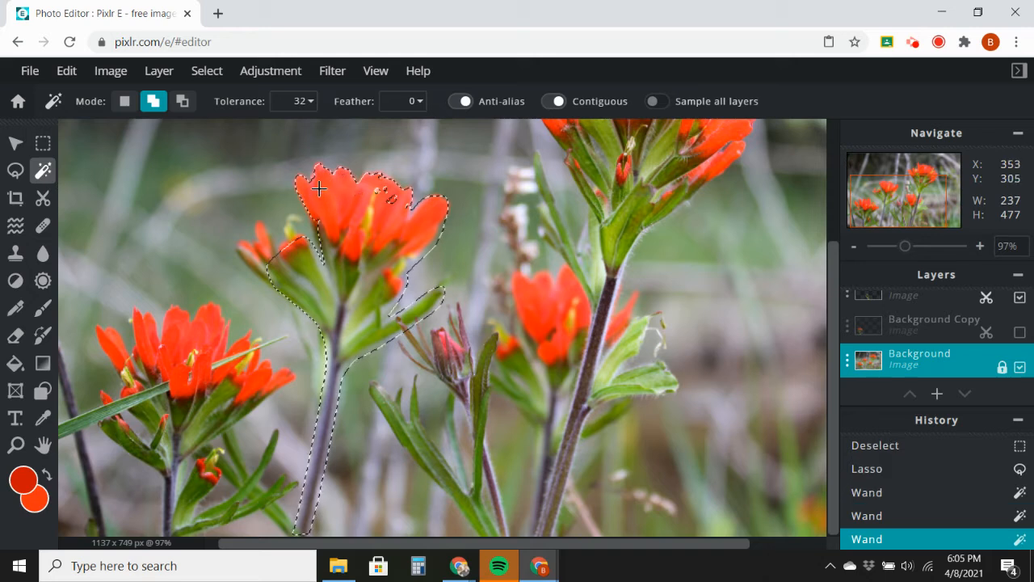
pyautogui.click(381, 194)
pyautogui.click(375, 192)
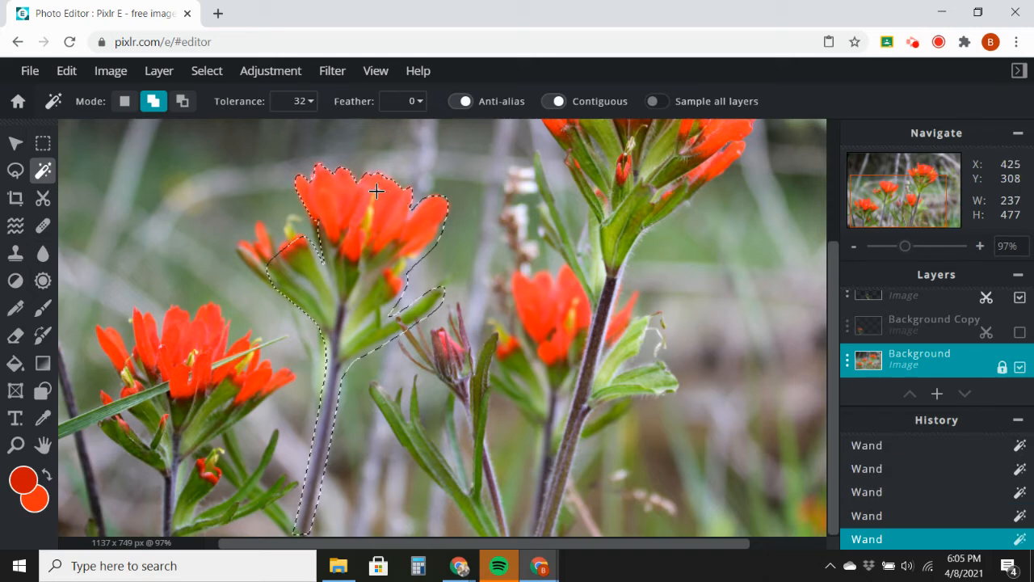
pyautogui.click(316, 176)
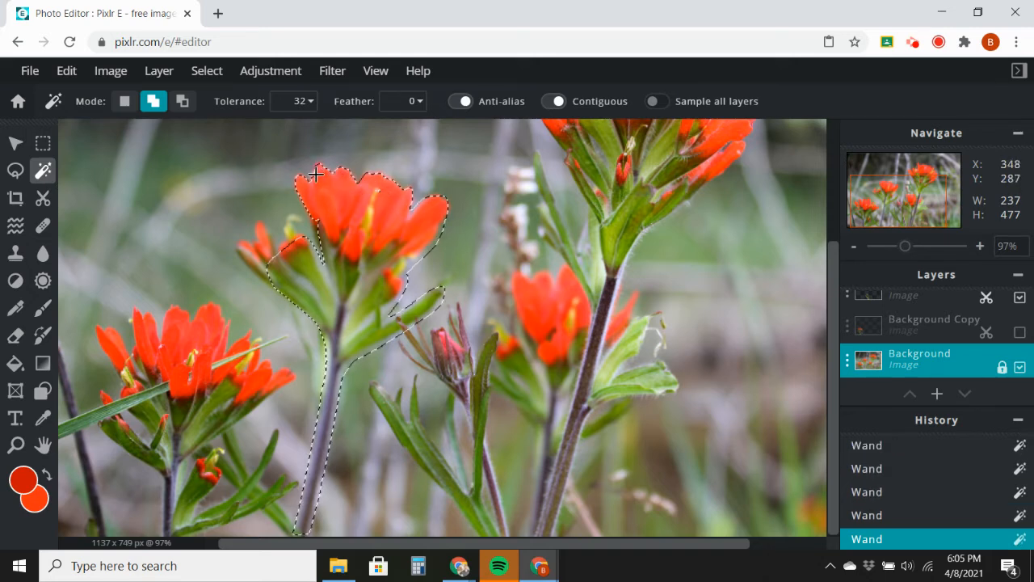
# Step: Add the small red petals on the flower's left side to the selection with the Magic Wand
pyautogui.click(264, 243)
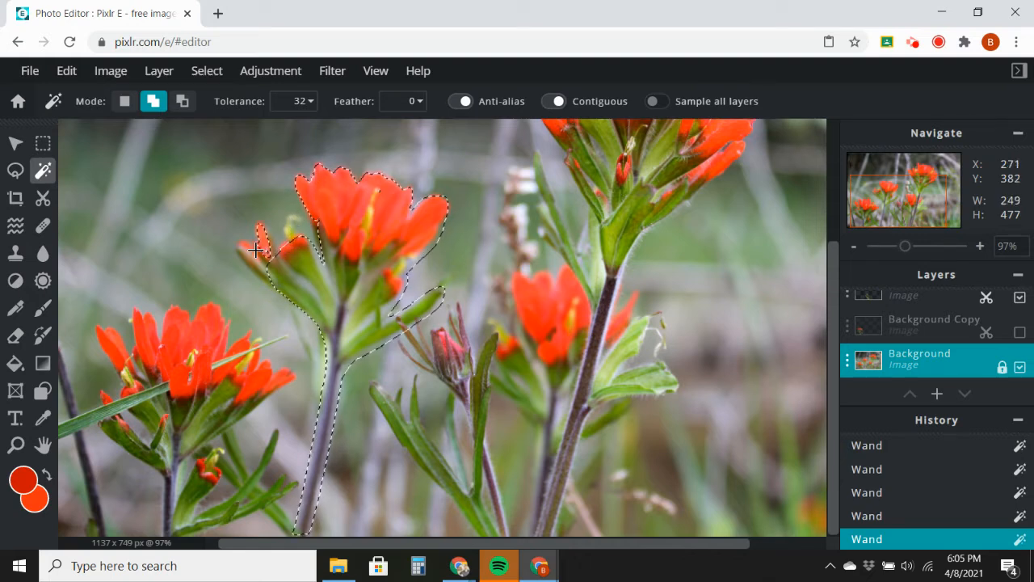
pyautogui.click(248, 252)
pyautogui.click(244, 252)
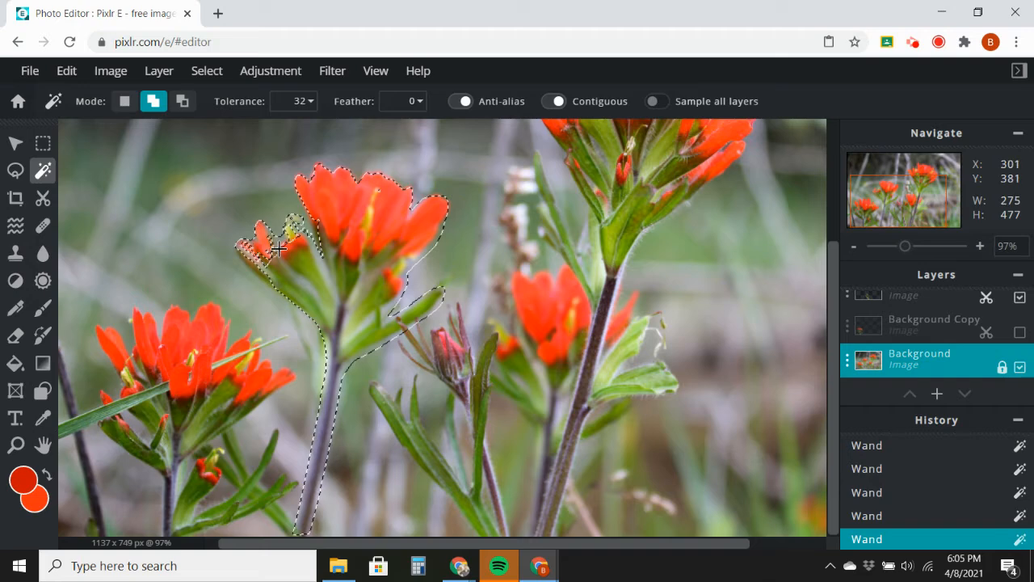
# Step: Try to add the yellow-green tip beside the small left petals with the Magic Wand, and undo the stray selection
pyautogui.click(295, 230)
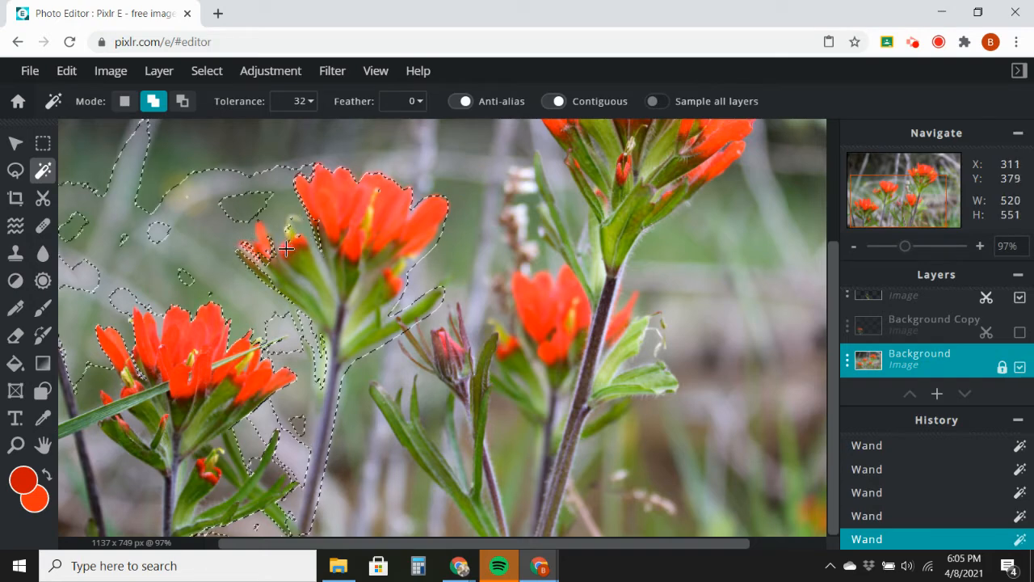
pyautogui.press('alt')
pyautogui.hotkey('ctrl', 'z')
pyautogui.hotkey('ctrl', 'z')
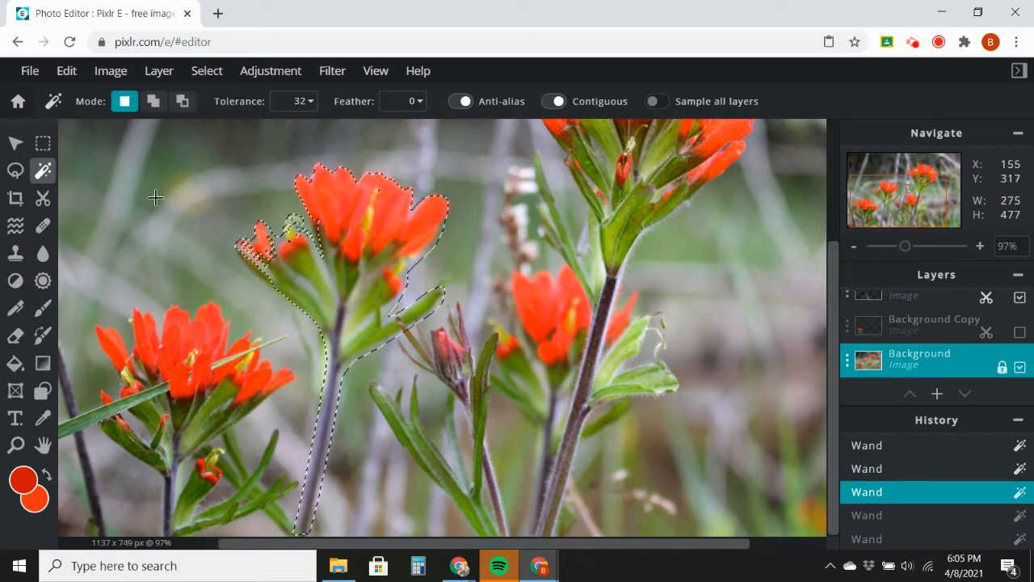
# Step: Fill the gaps around the flower's small left petals by adding elliptical marquee areas to the selection
pyautogui.click(45, 145)
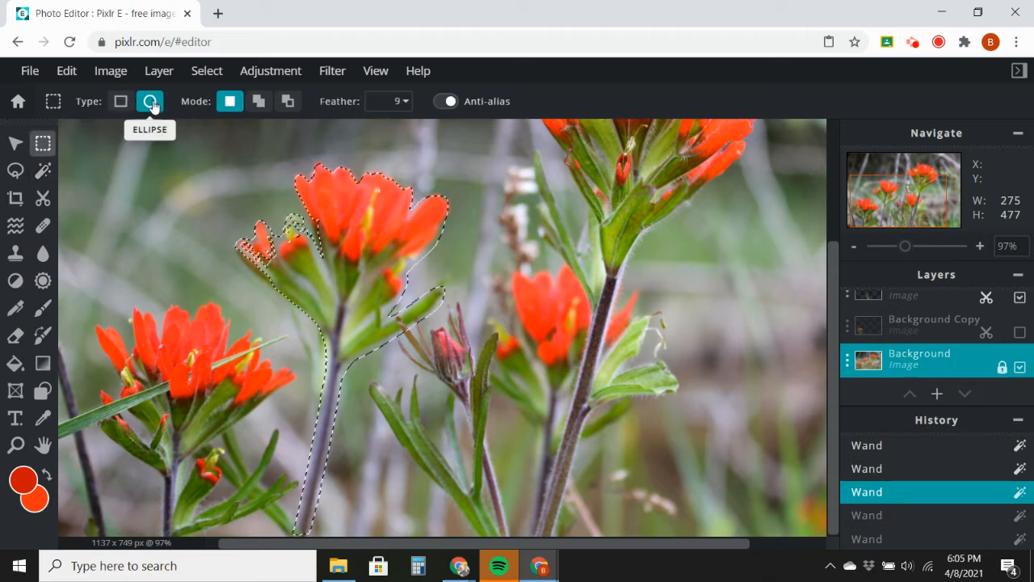
pyautogui.click(258, 101)
pyautogui.moveTo(300, 247); pyautogui.dragTo(290, 226)
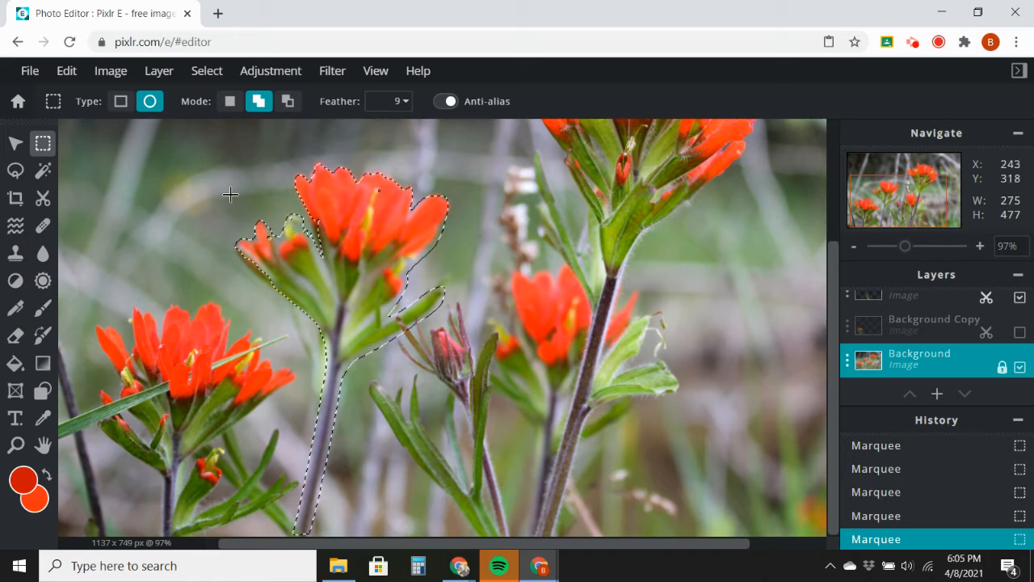
# Step: Try to remove the background between the left petals from the selection with the Magic Wand at tolerance 32, and undo it
pyautogui.click(45, 174)
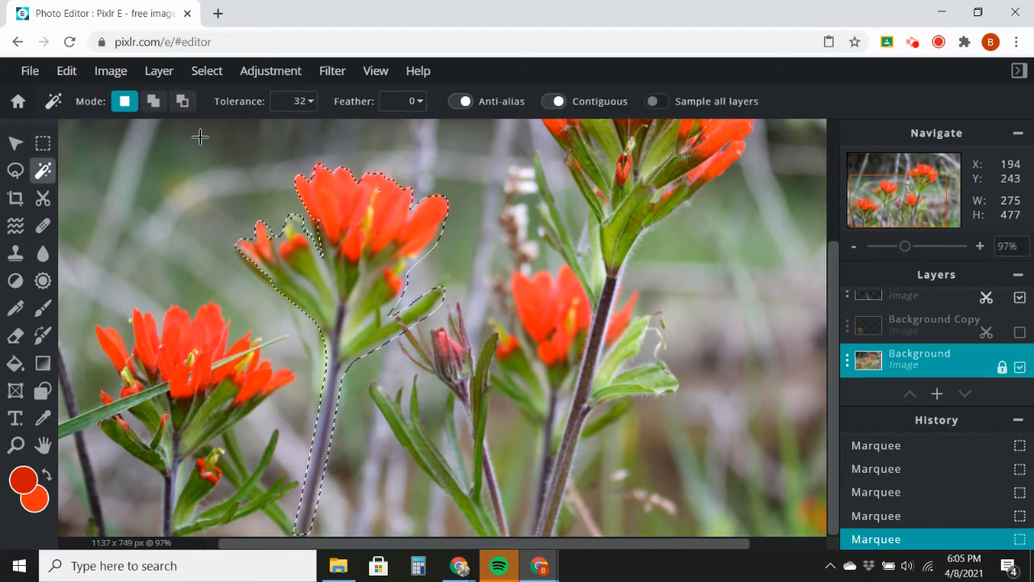
pyautogui.click(186, 107)
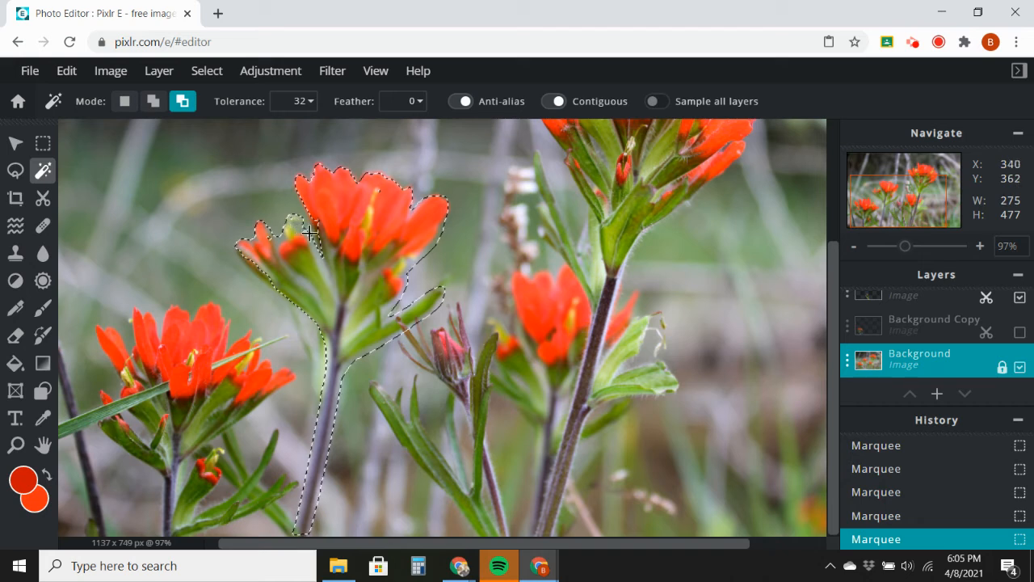
pyautogui.click(304, 231)
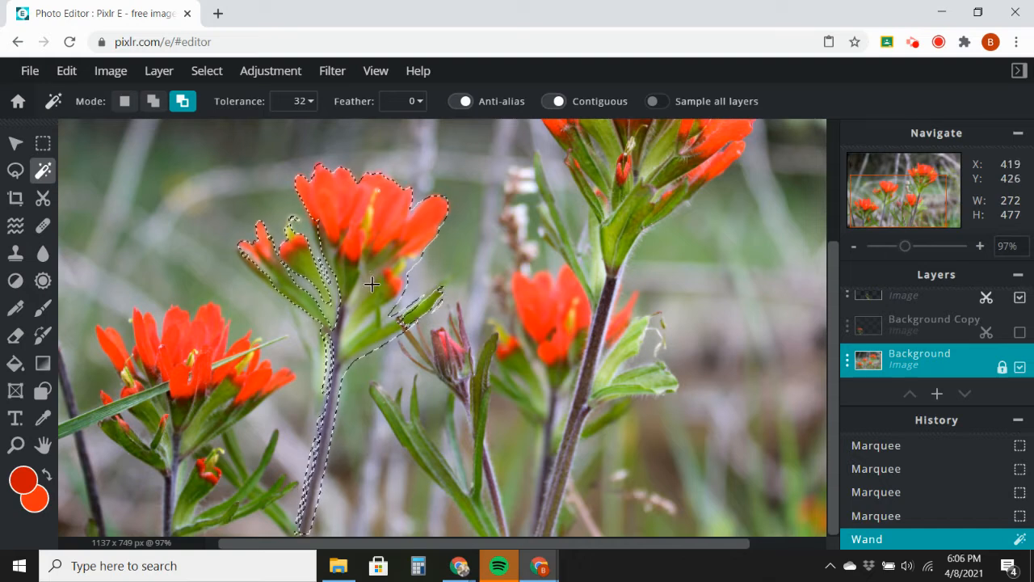
pyautogui.hotkey('ctrl', 'z')
# Step: Set the Magic Wand tolerance to 14 and remove the background between the left and main petals from the selection
pyautogui.click(310, 103)
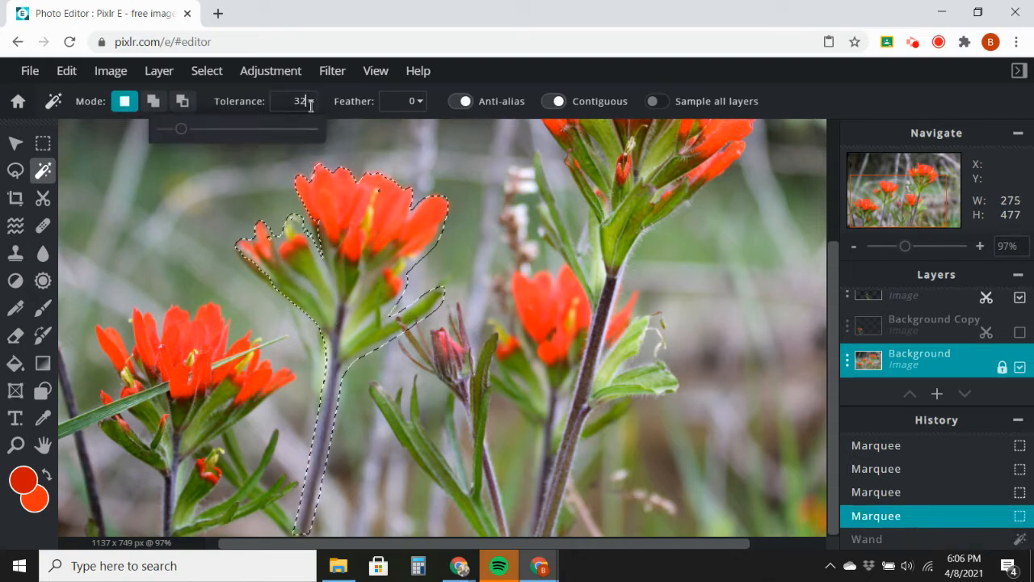
pyautogui.moveTo(187, 132); pyautogui.dragTo(173, 134)
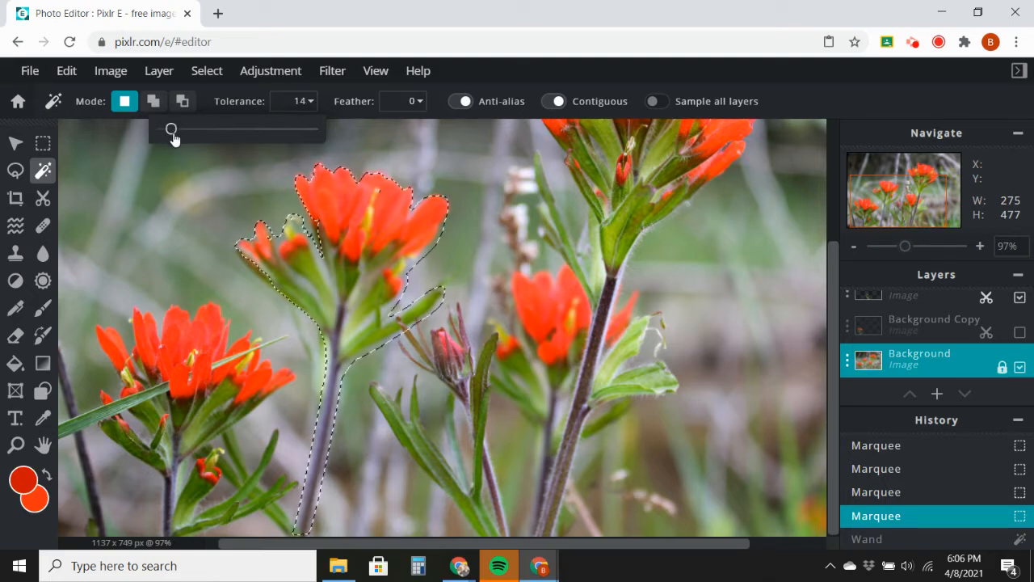
pyautogui.click(182, 107)
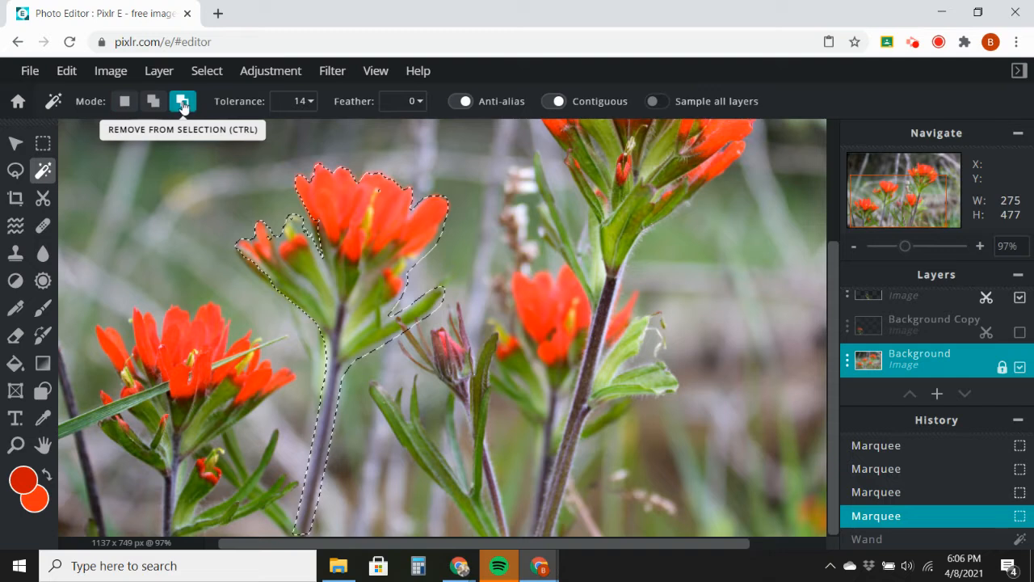
pyautogui.click(306, 220)
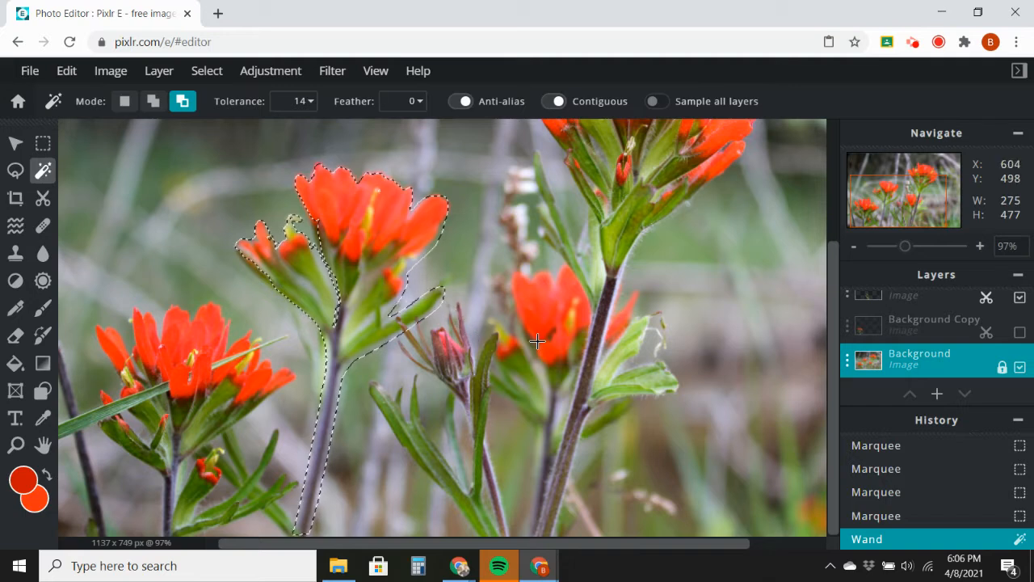
# Step: Save the flower selection and duplicate the Background layer
pyautogui.click(211, 71)
pyautogui.click(202, 212)
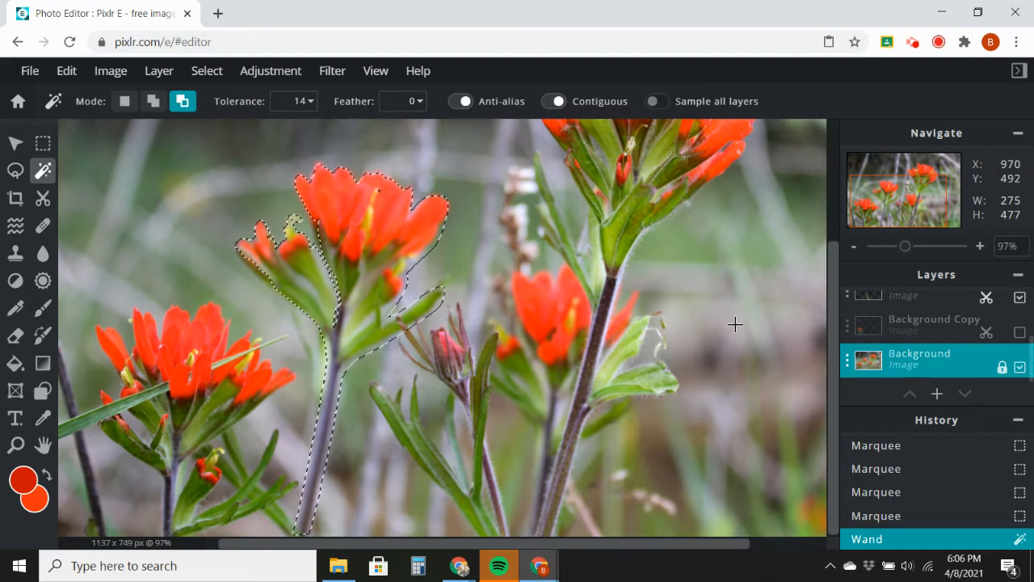
pyautogui.click(159, 72)
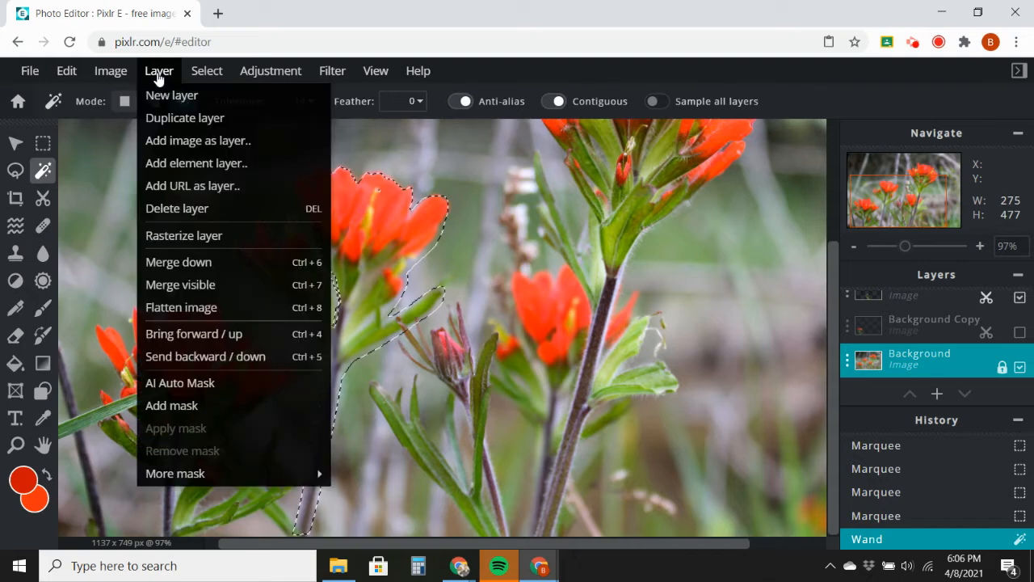
pyautogui.click(185, 117)
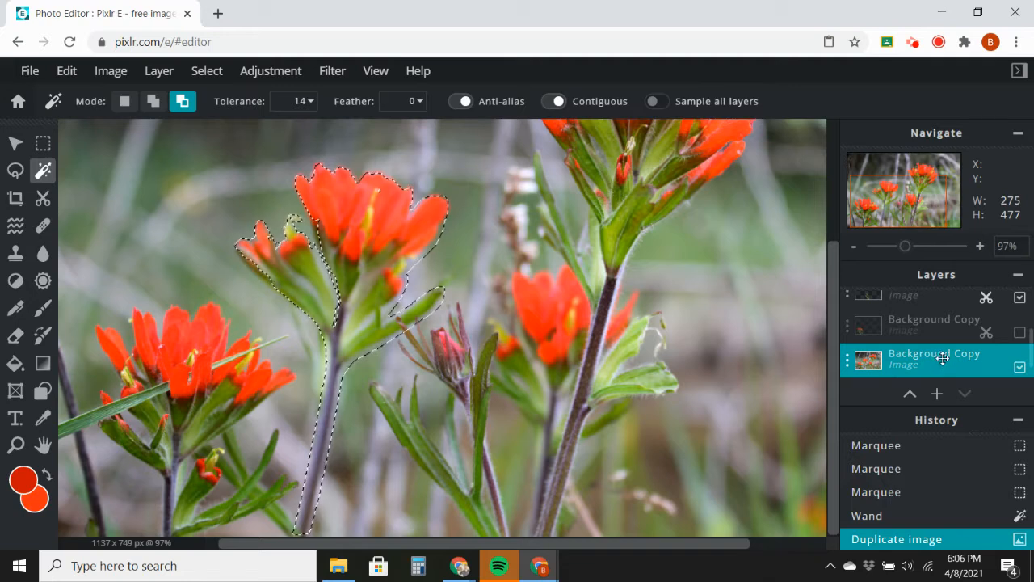
pyautogui.scroll(-1, 955, 357)
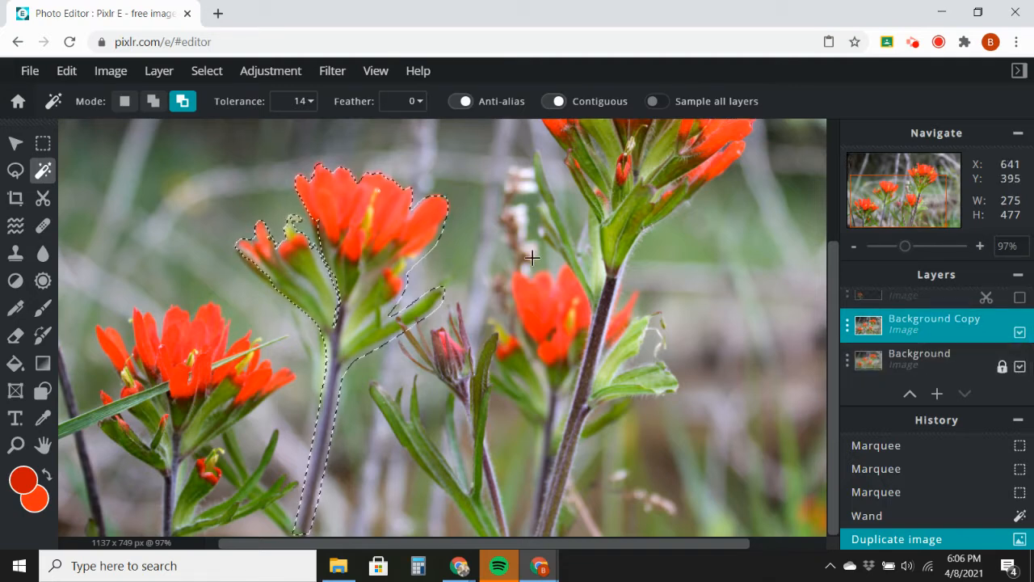
# Step: Convert the flower selection to a mask on the Background Copy layer and hide the Background layer to isolate the cutout
pyautogui.click(164, 73)
pyautogui.moveTo(200, 74)
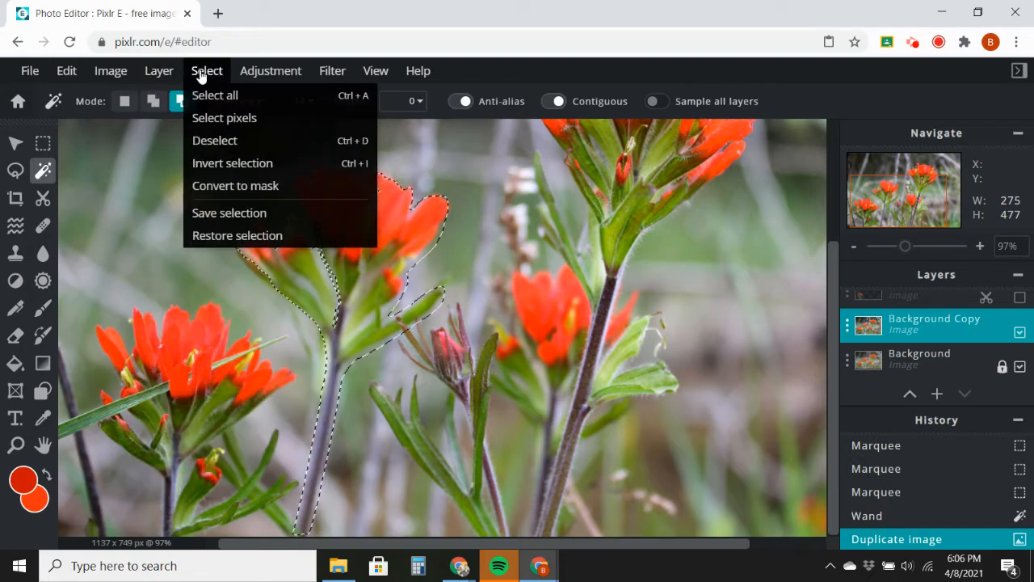
pyautogui.click(230, 185)
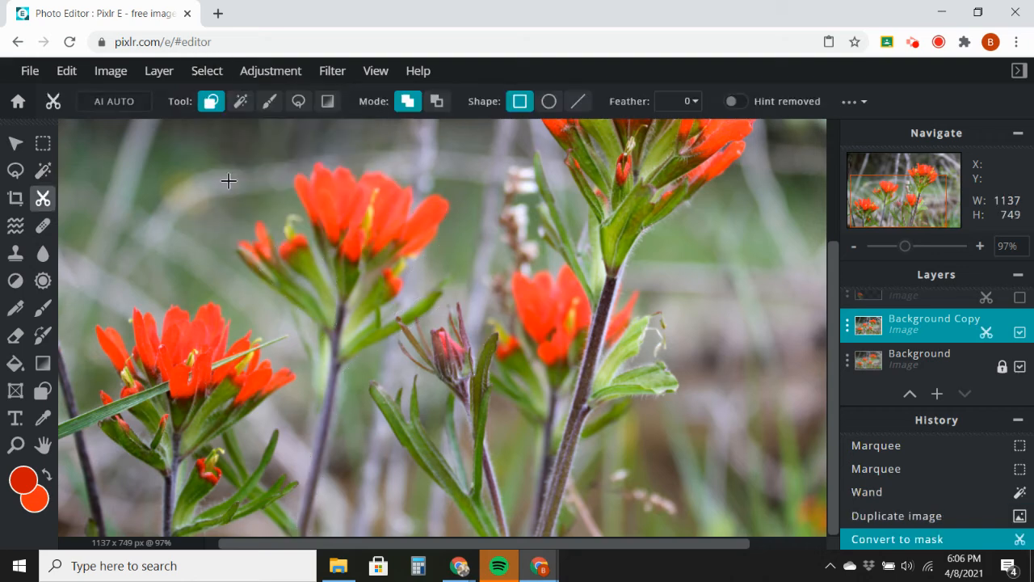
pyautogui.click(1020, 367)
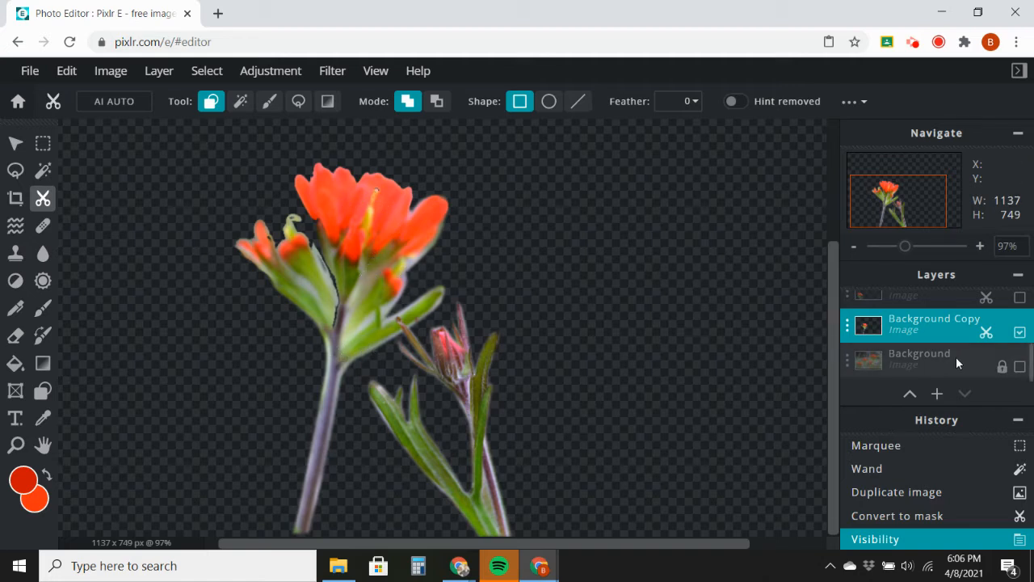
# Step: Turn on the visibility of the remaining flower, stem and leaf cutout layers higher up in the layer stack
pyautogui.scroll(2, 1029, 352)
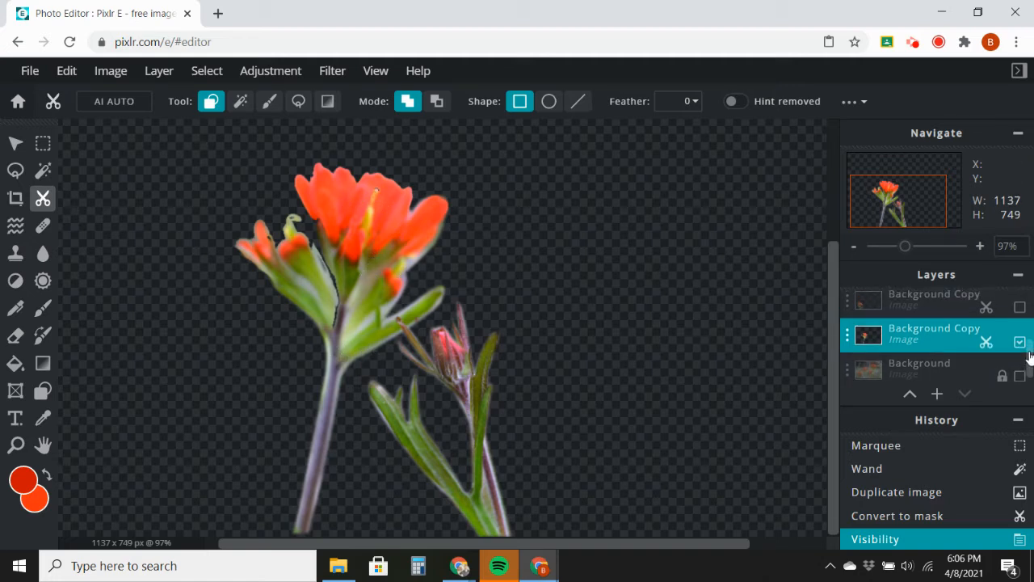
pyautogui.click(1019, 322)
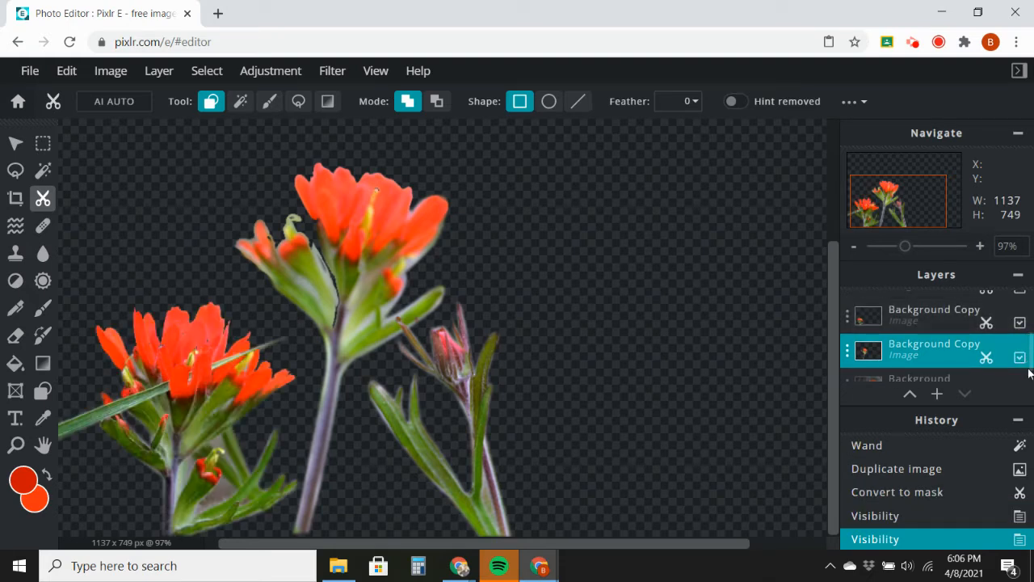
pyautogui.scroll(3, 1030, 372)
pyautogui.click(1019, 333)
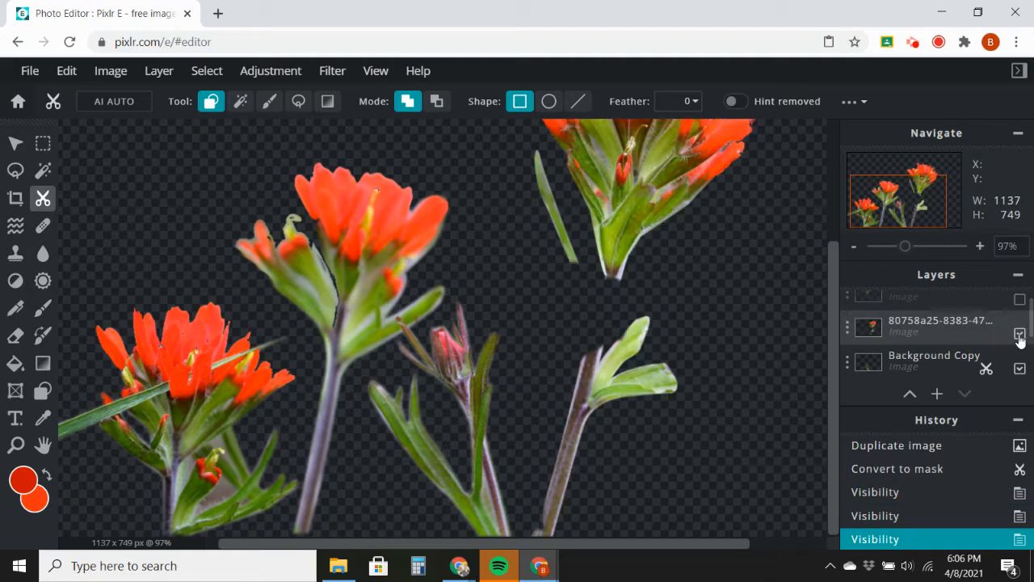
pyautogui.click(1019, 300)
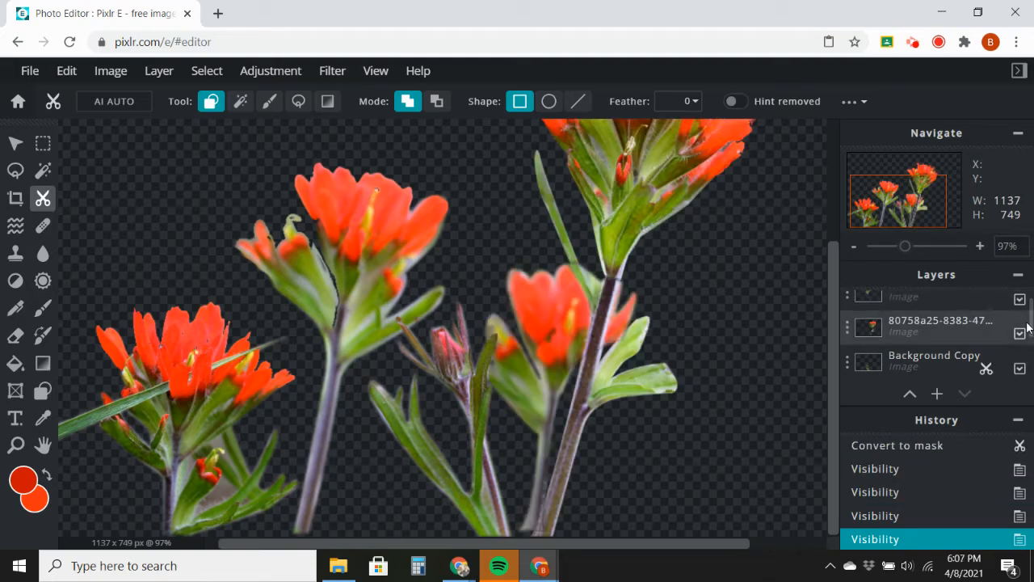
pyautogui.scroll(2, 1031, 335)
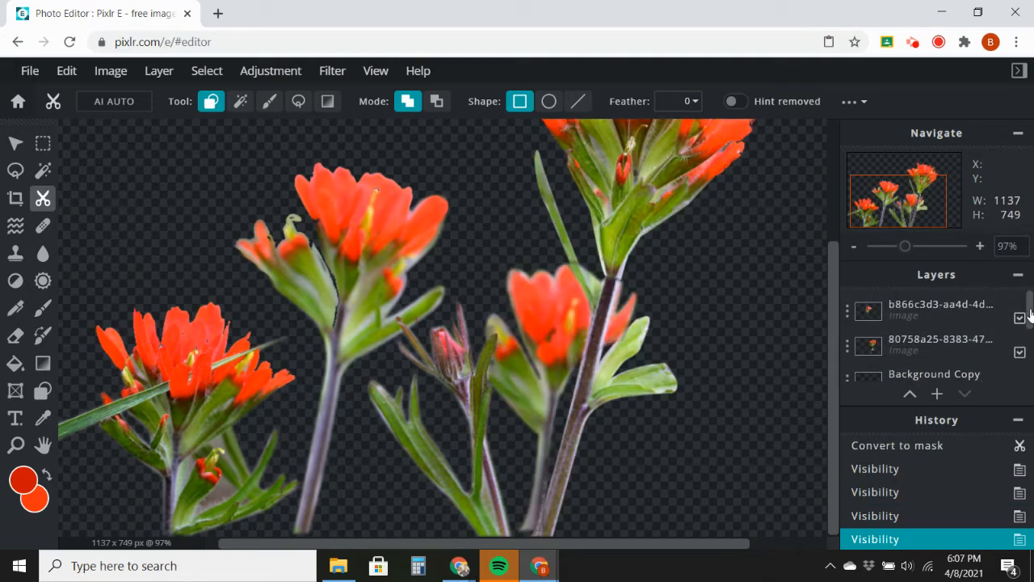
# Step: Duplicate the Background layer as a visible unmasked copy beneath the cutouts, and hide the original
pyautogui.scroll(-2, 1032, 325)
pyautogui.scroll(-1, 1031, 326)
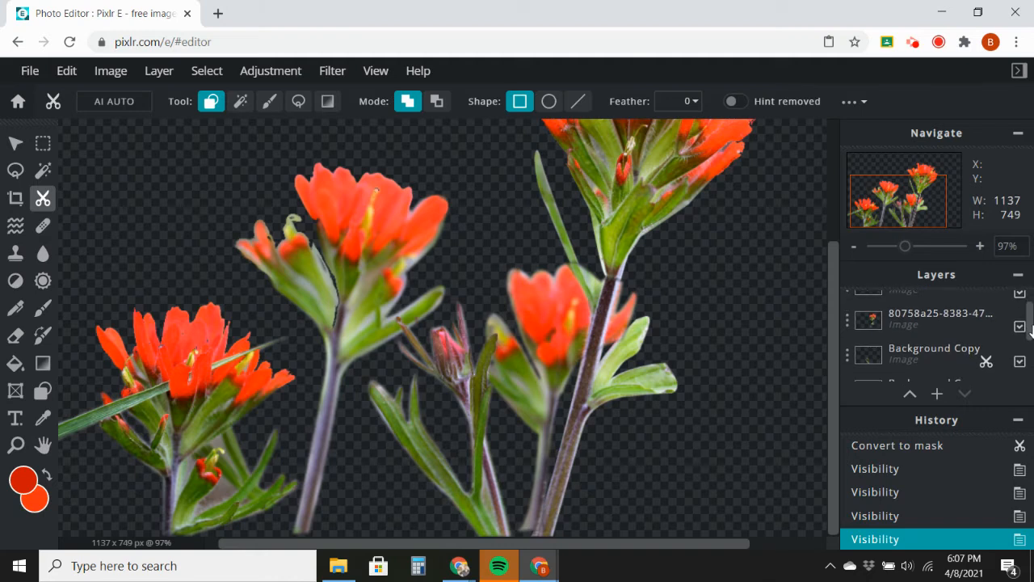
pyautogui.scroll(-1, 1031, 327)
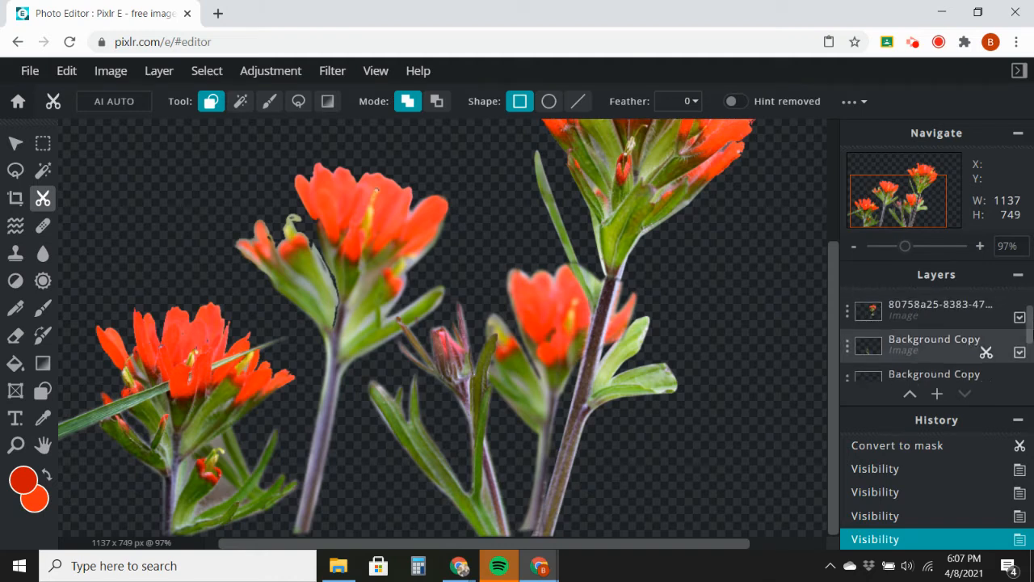
pyautogui.moveTo(1031, 328); pyautogui.dragTo(1031, 368)
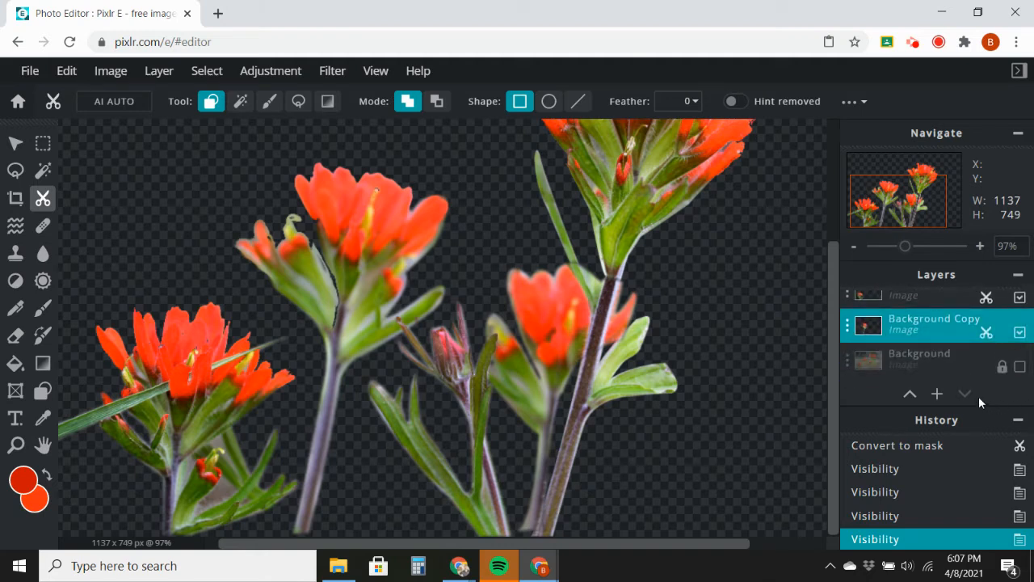
pyautogui.click(934, 370)
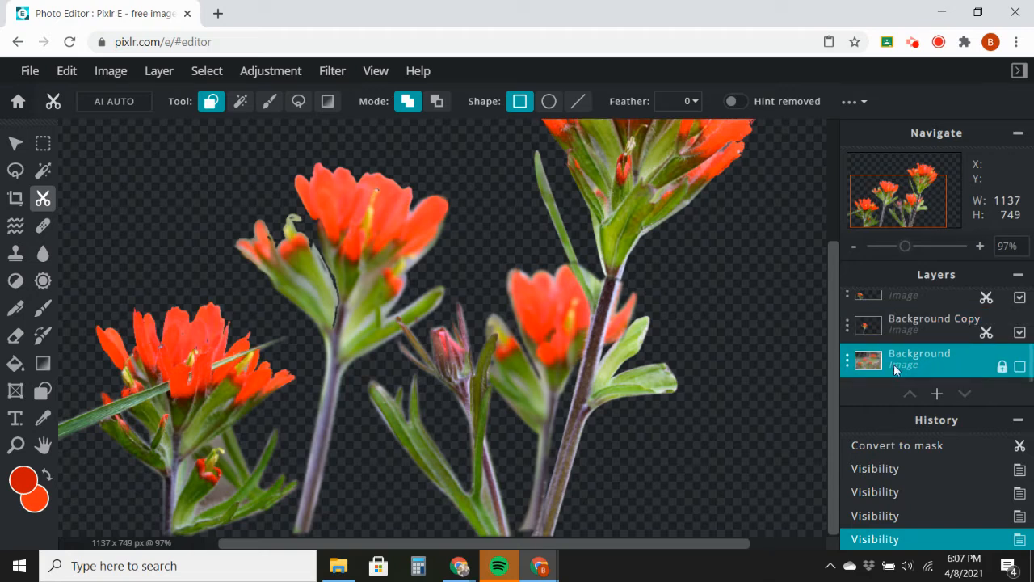
pyautogui.click(1020, 368)
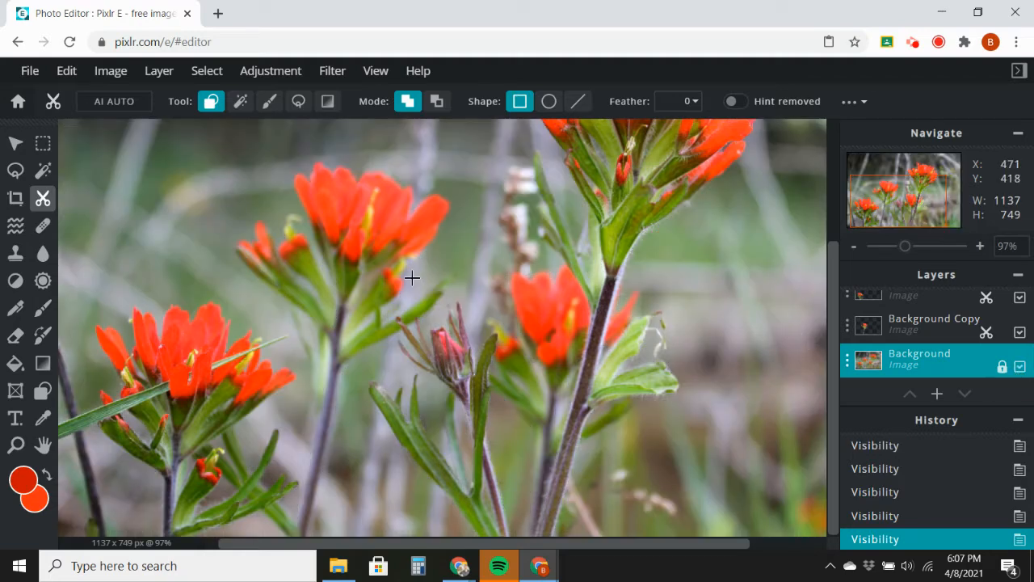
pyautogui.click(158, 74)
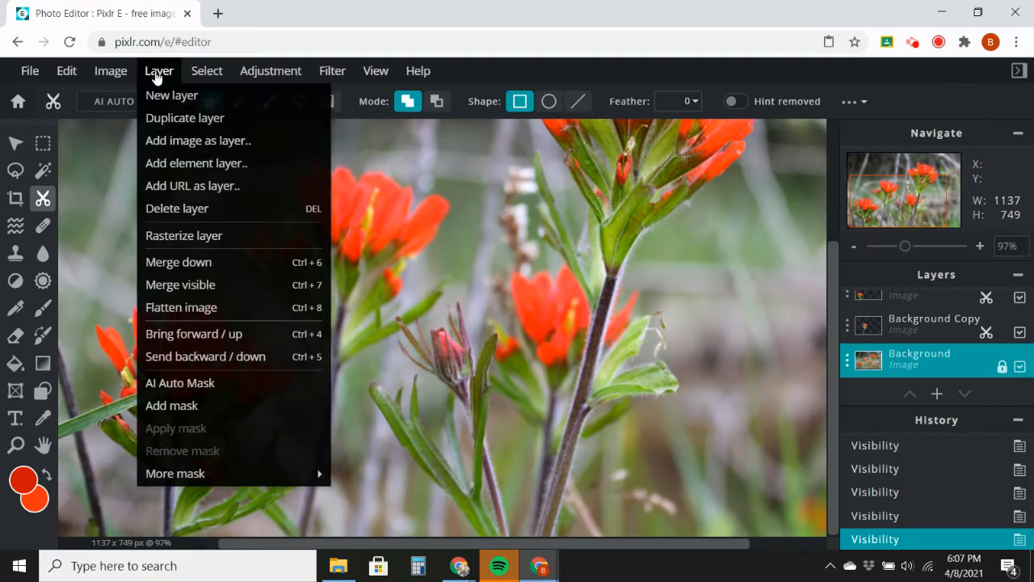
pyautogui.click(186, 119)
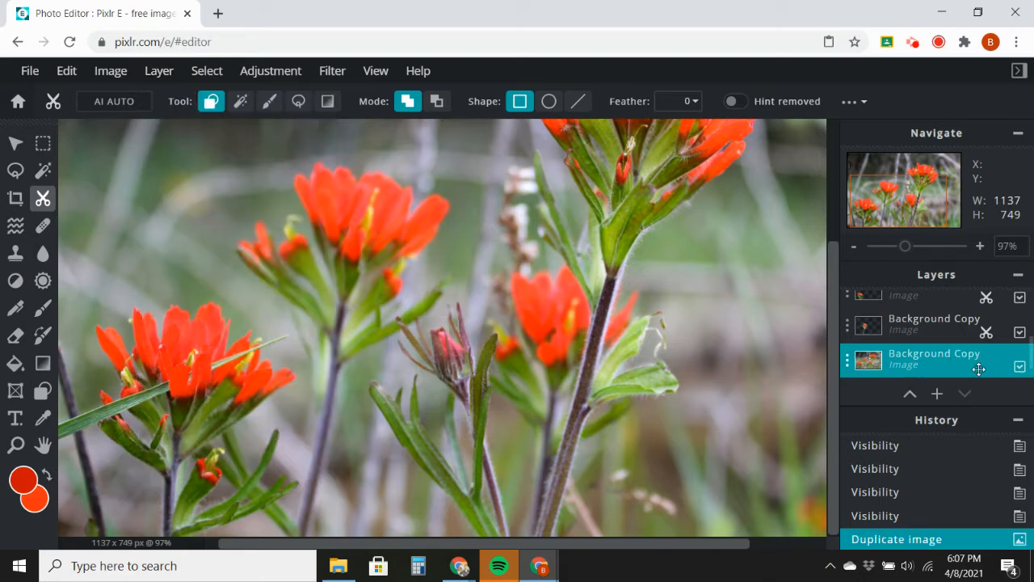
pyautogui.scroll(-1, 998, 372)
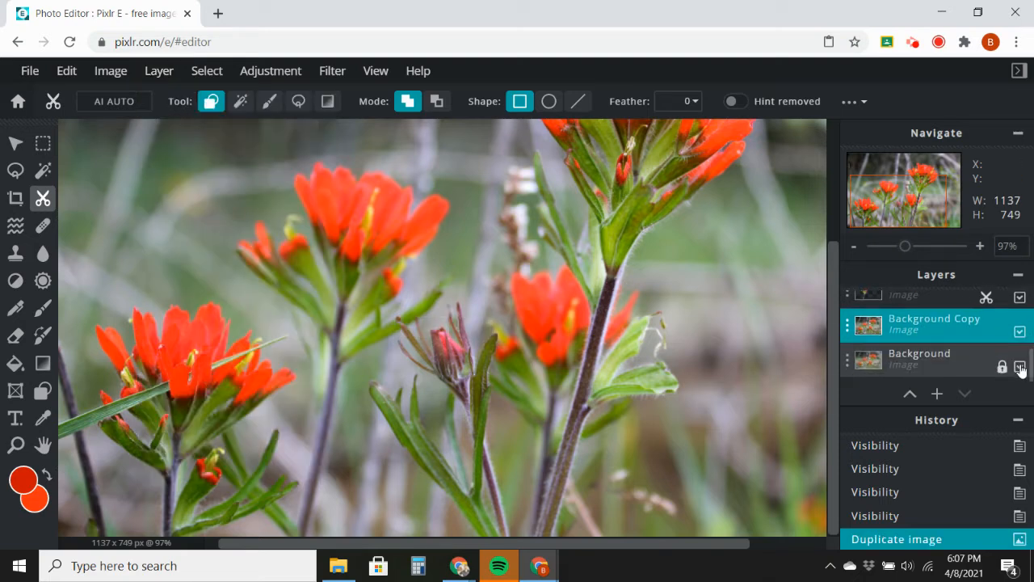
pyautogui.click(1019, 367)
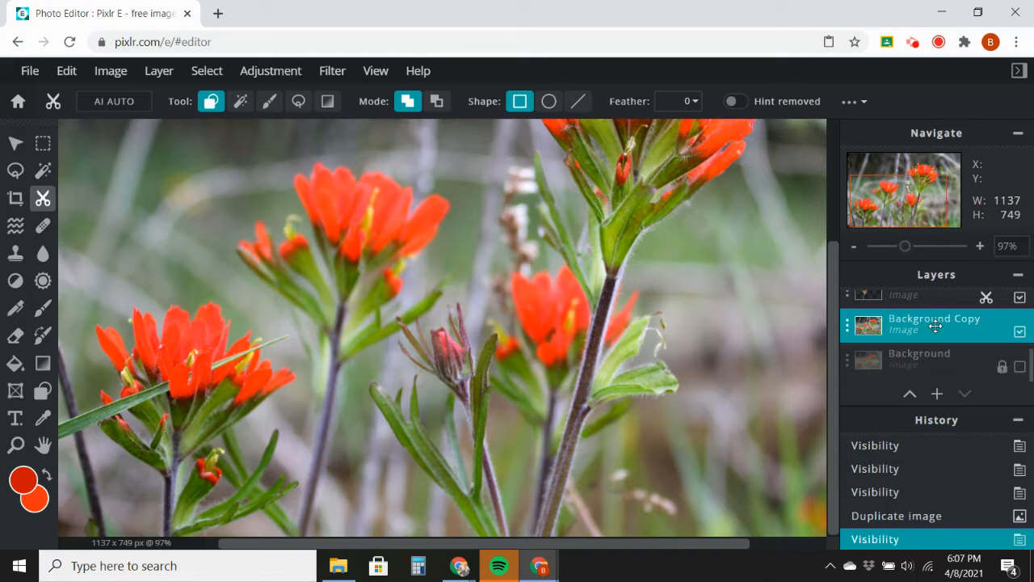
# Step: Choose the Grassland effect from the Colors category of the effect library for the unmasked Background Copy layer
pyautogui.click(15, 447)
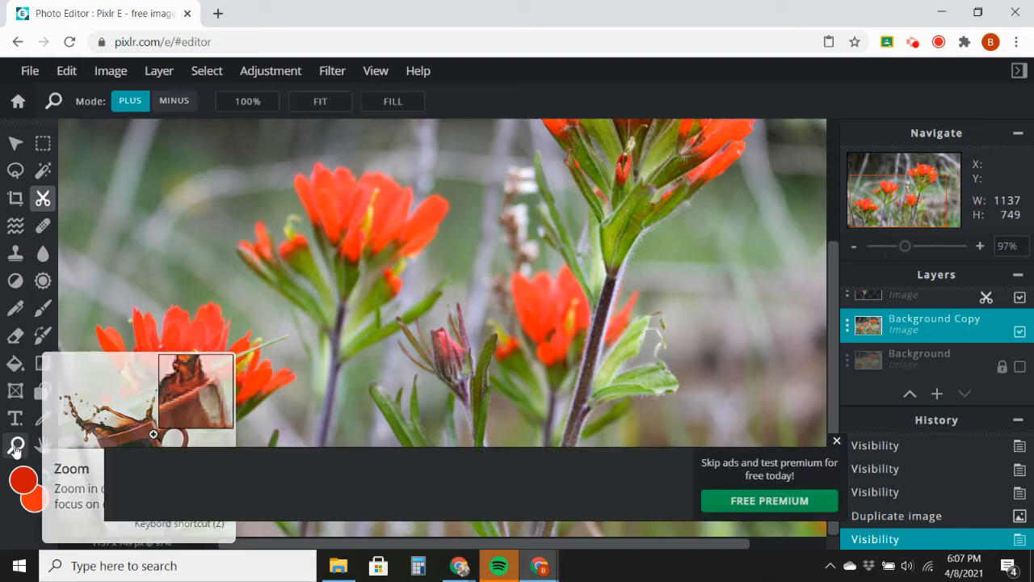
pyautogui.click(173, 102)
pyautogui.click(272, 249)
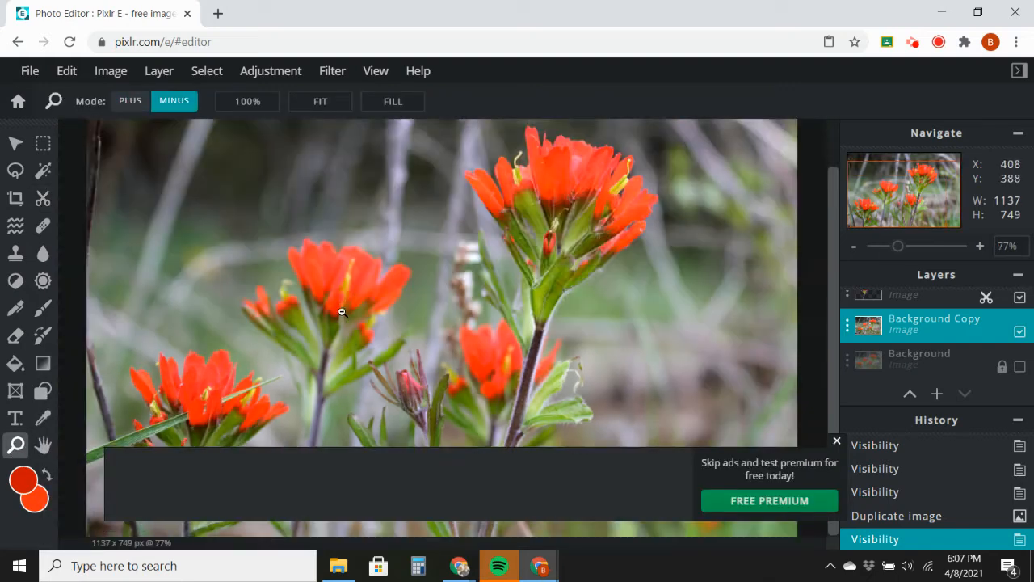
pyautogui.click(421, 333)
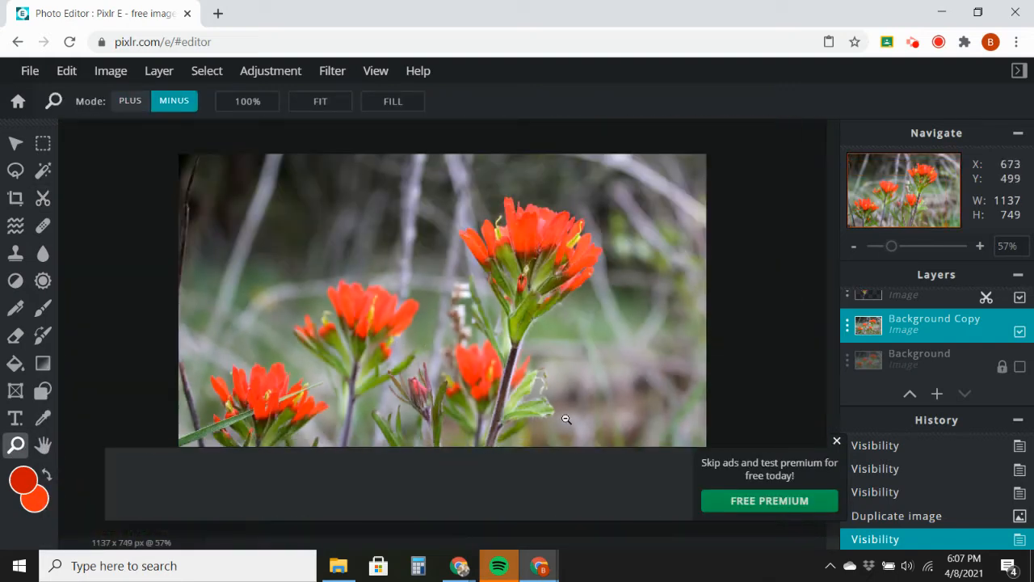
pyautogui.click(837, 441)
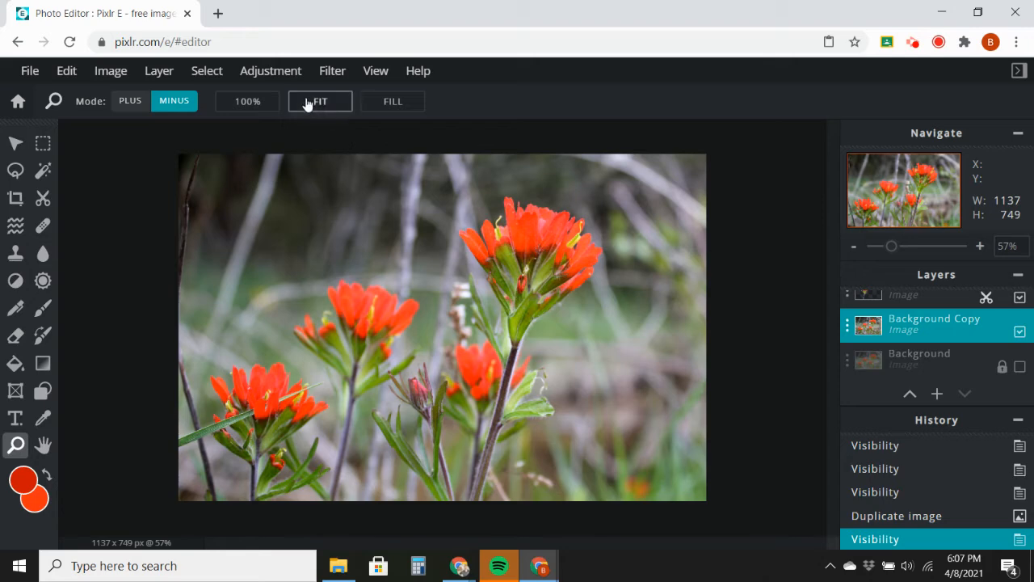
pyautogui.click(281, 76)
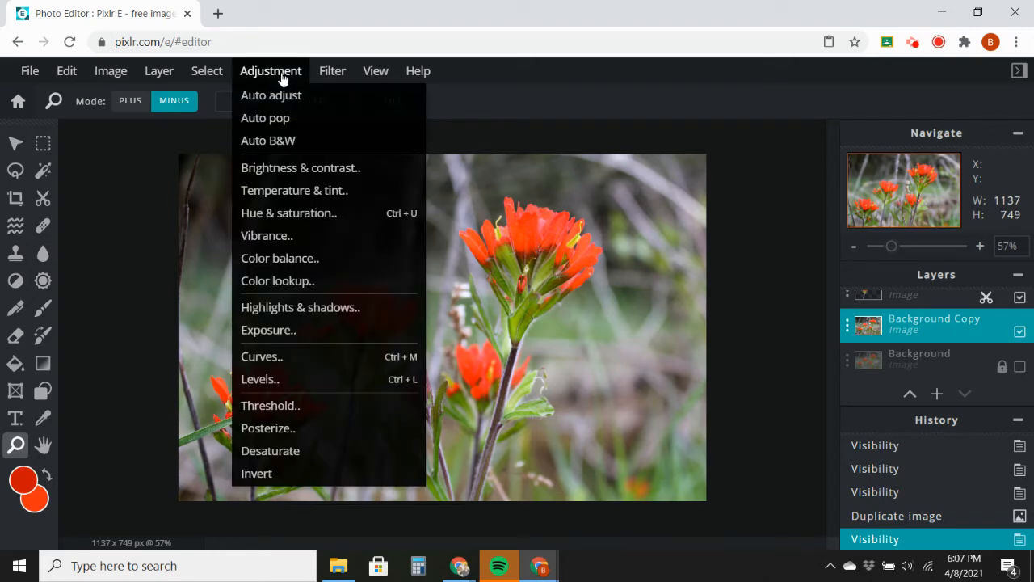
pyautogui.click(318, 73)
pyautogui.click(339, 94)
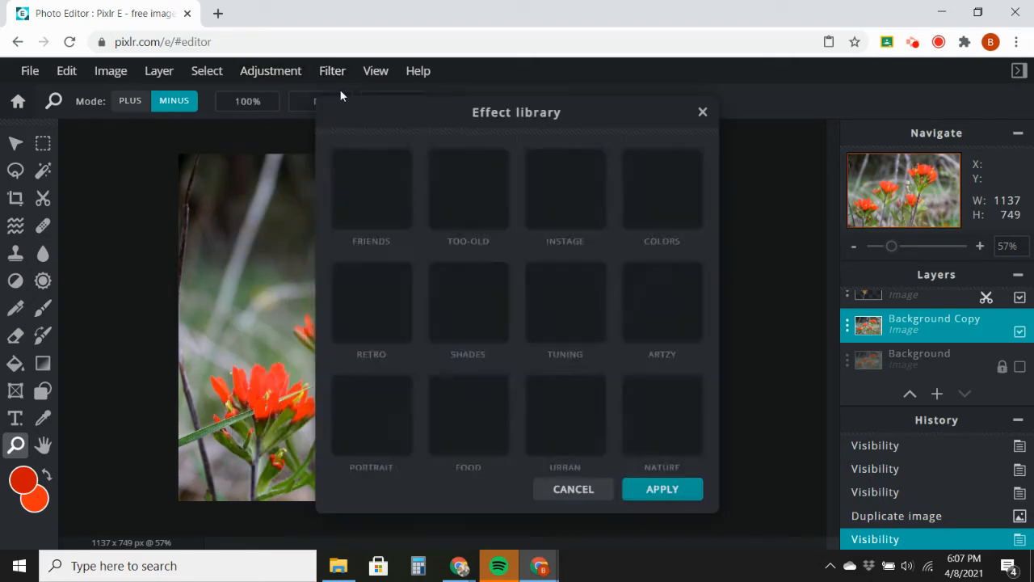
pyautogui.click(672, 233)
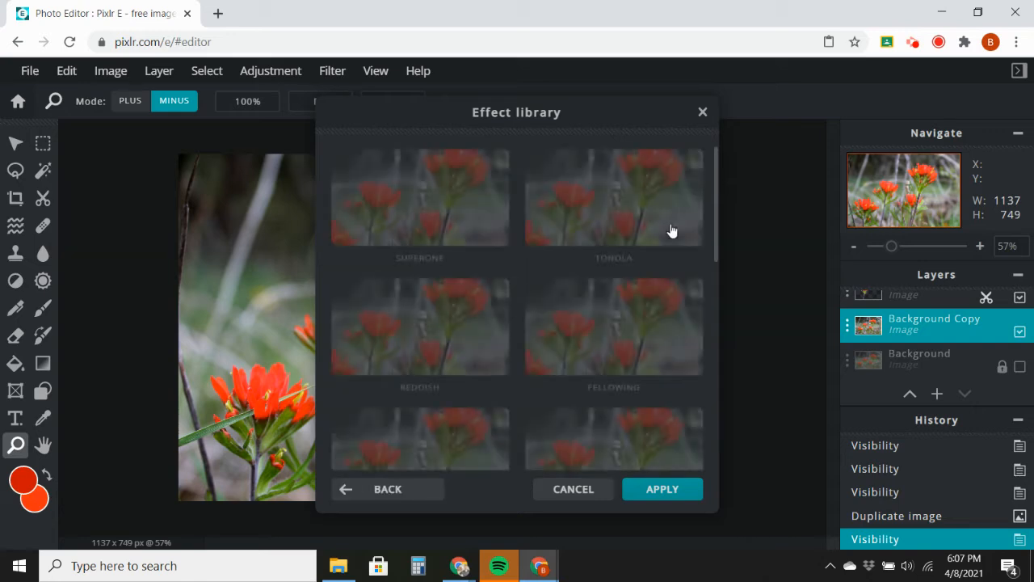
pyautogui.scroll(-2, 612, 362)
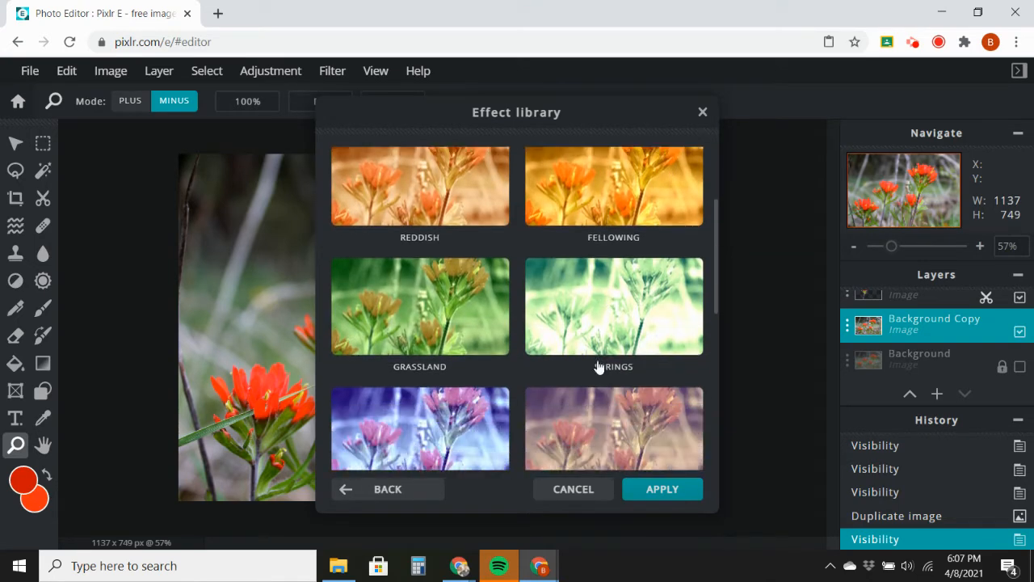
pyautogui.click(442, 305)
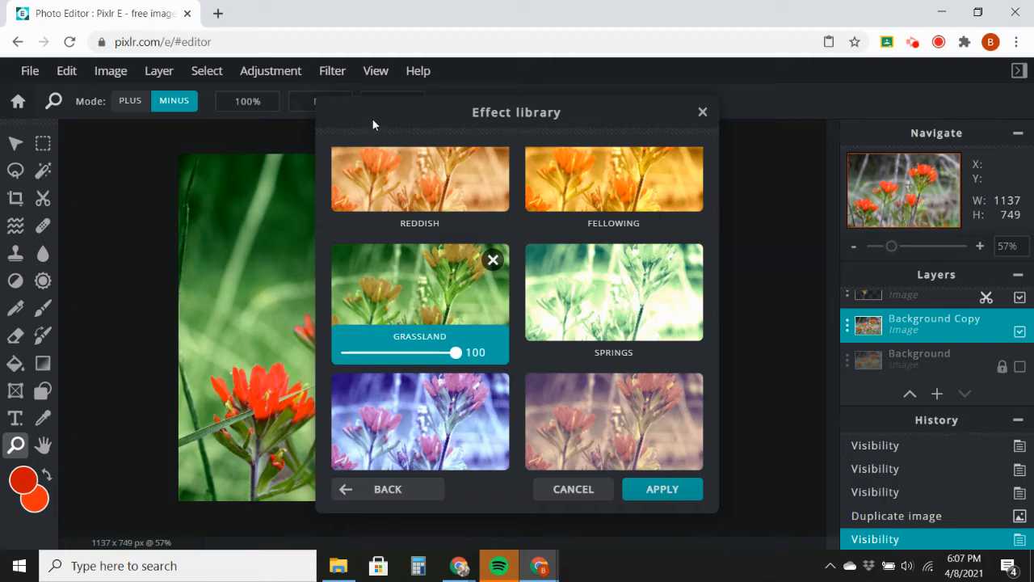
# Step: Reduce the strength of the Grassland effect and apply it to the unmasked Background Copy layer
pyautogui.moveTo(371, 118); pyautogui.dragTo(484, 168)
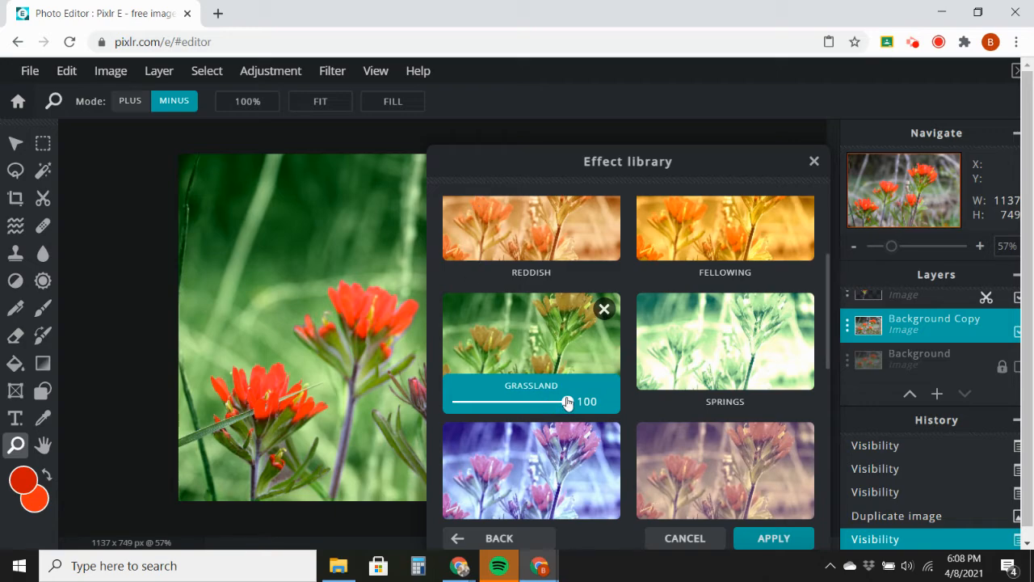
pyautogui.moveTo(568, 402); pyautogui.dragTo(522, 403)
pyautogui.click(771, 538)
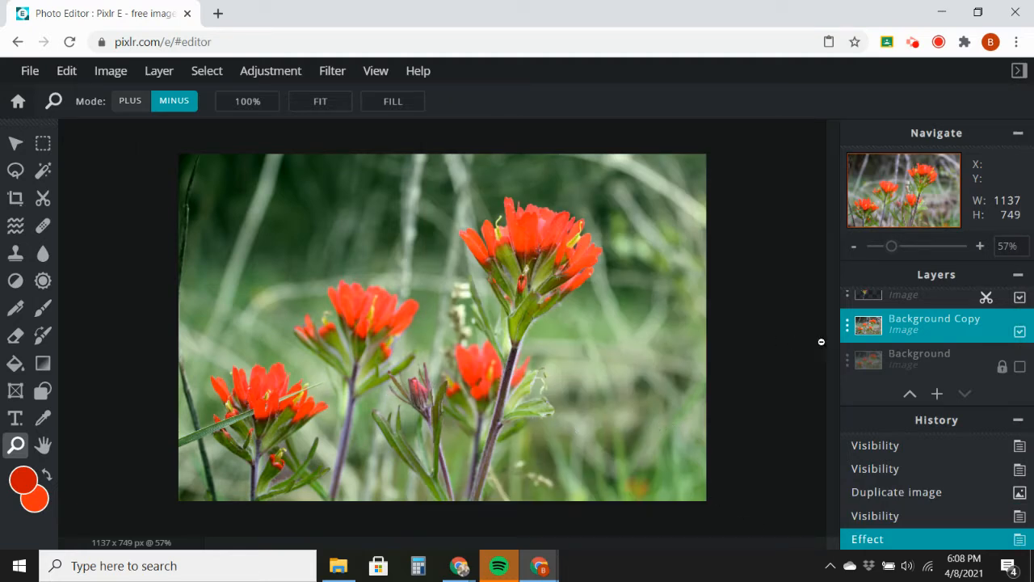
# Step: Toggle the visibility of the masked flower layer just above the Background Copy to compare the flower with and without its cutout
pyautogui.click(1020, 299)
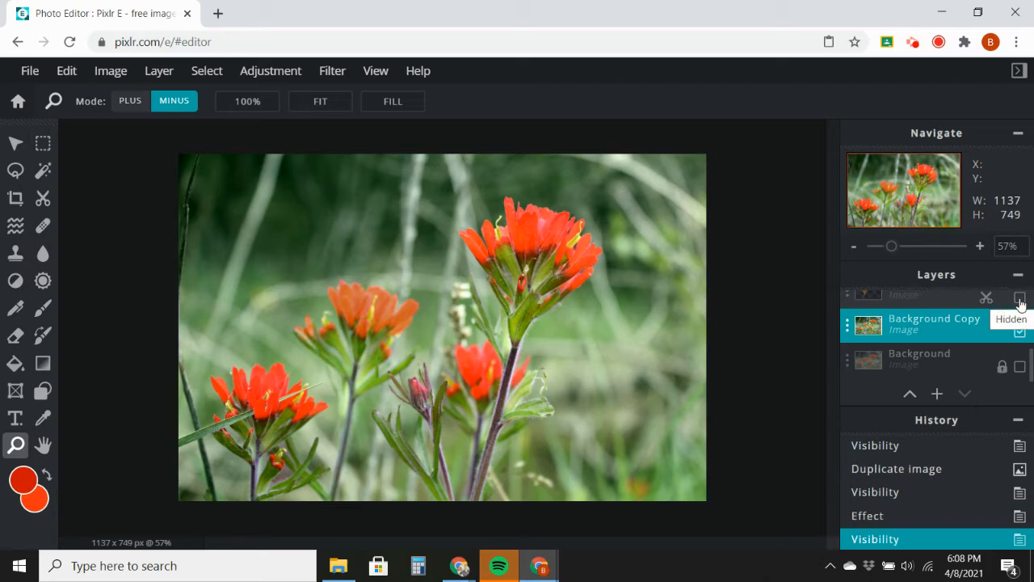
pyautogui.click(1020, 298)
pyautogui.click(1020, 299)
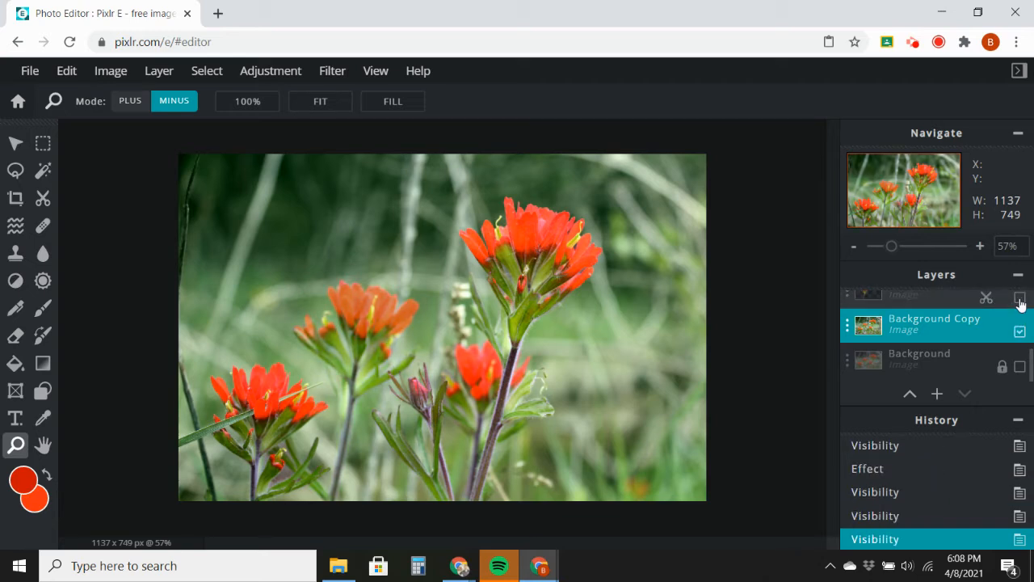
pyautogui.click(1020, 298)
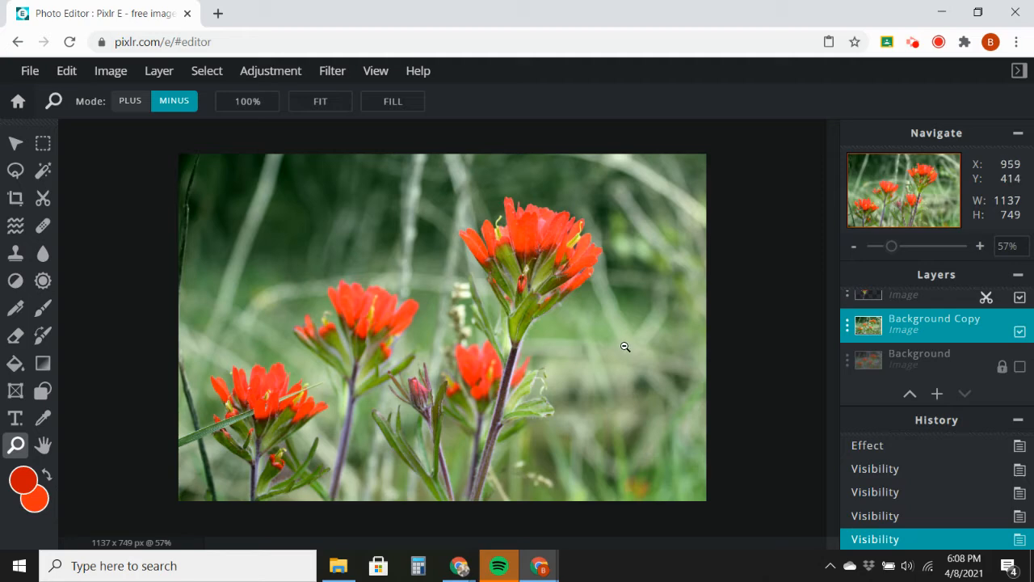
# Step: Hide the unmasked Background Copy and toggle the masked flower layer above it to identify its flower
pyautogui.click(1019, 332)
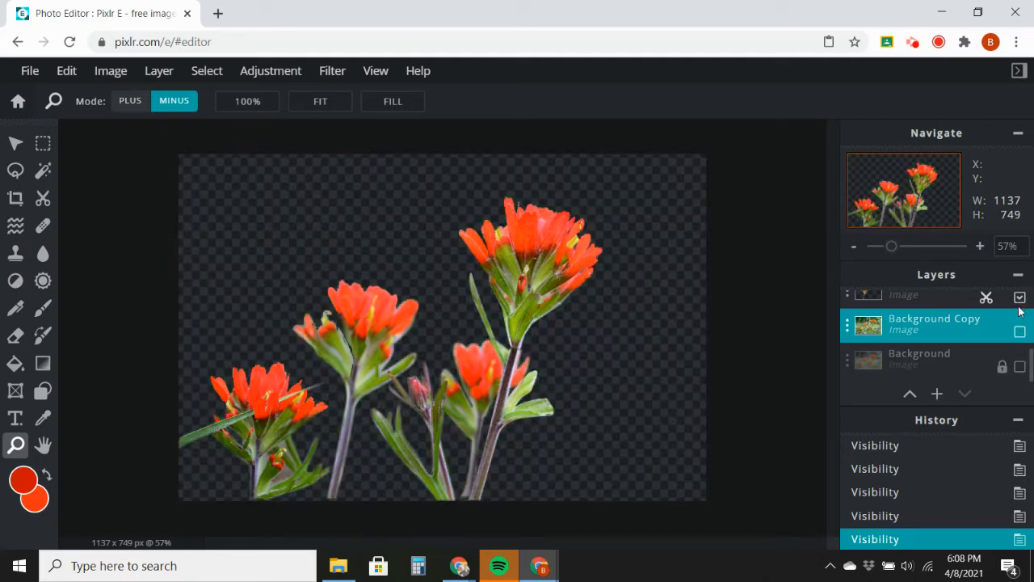
pyautogui.click(1020, 302)
pyautogui.click(1020, 302)
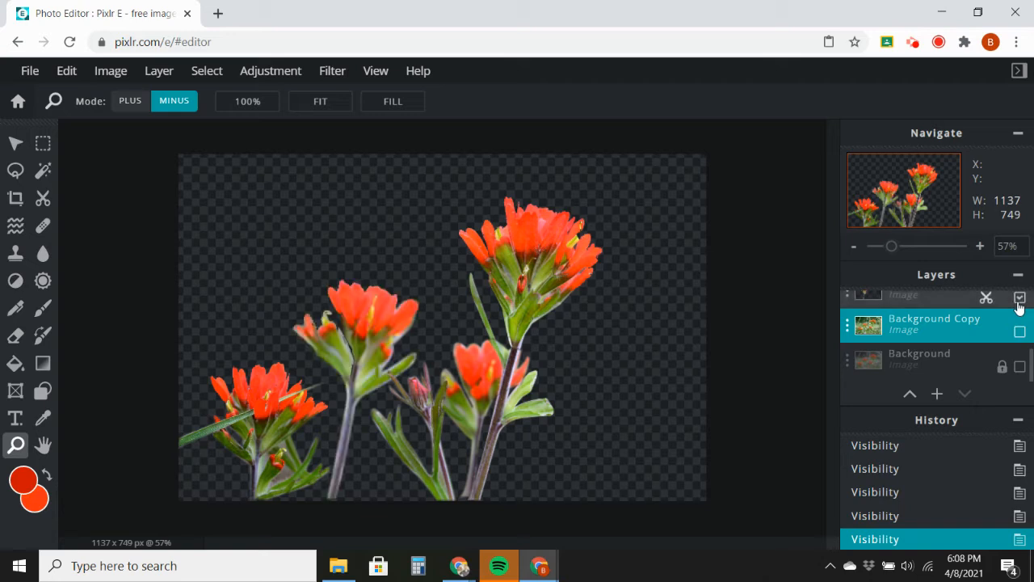
pyautogui.click(1020, 301)
pyautogui.click(1019, 301)
# Step: Duplicate the masked Background Copy layer directly above the unmasked copy, which holds the medium-height flower
pyautogui.click(918, 297)
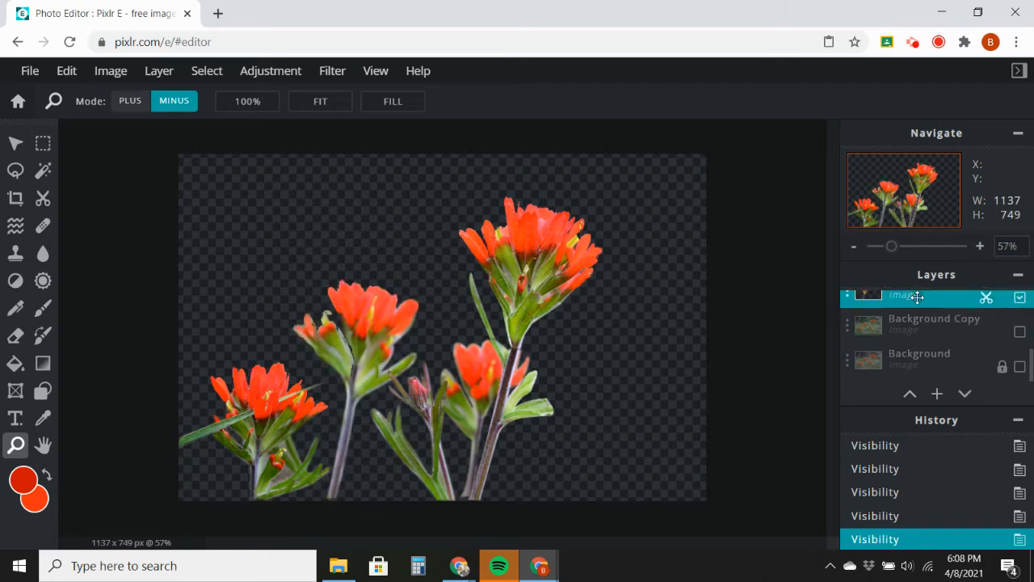
pyautogui.scroll(1, 1029, 368)
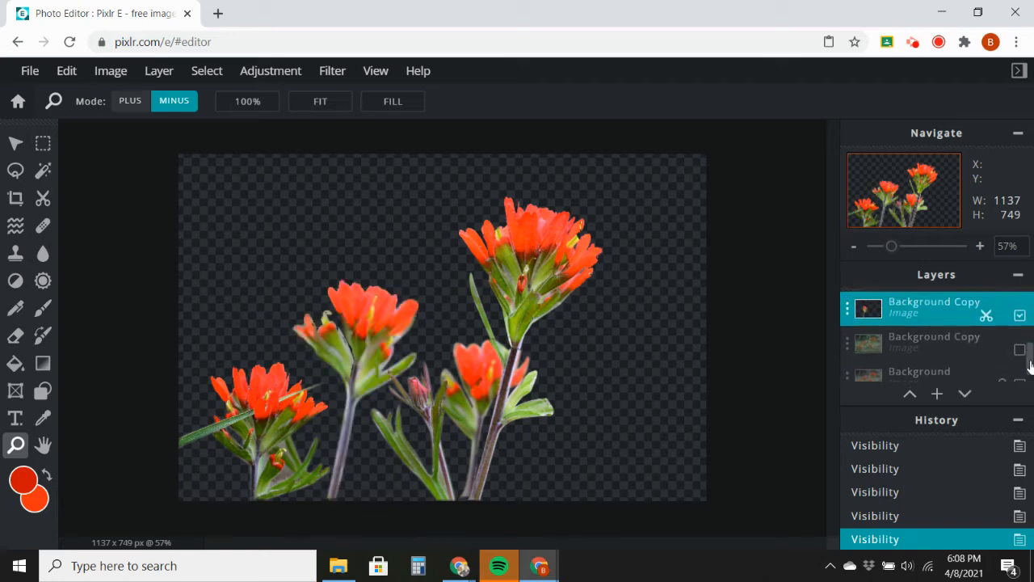
pyautogui.scroll(1, 1030, 365)
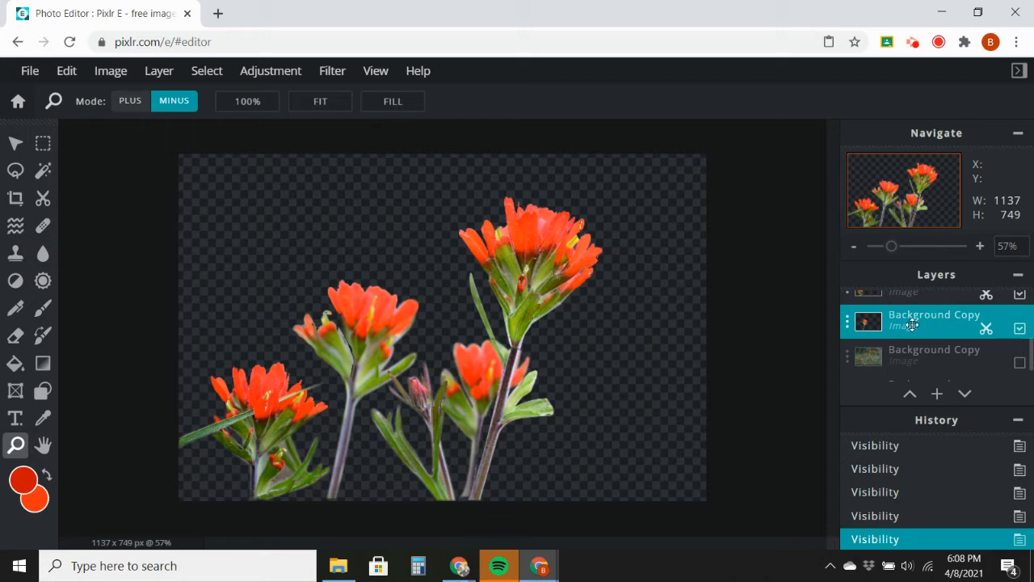
pyautogui.click(161, 75)
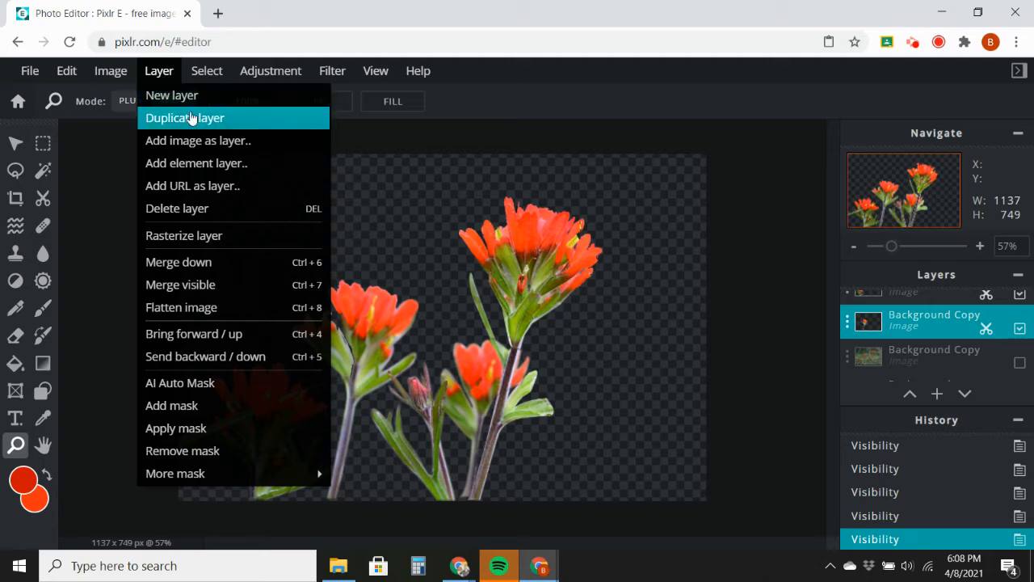
pyautogui.click(192, 119)
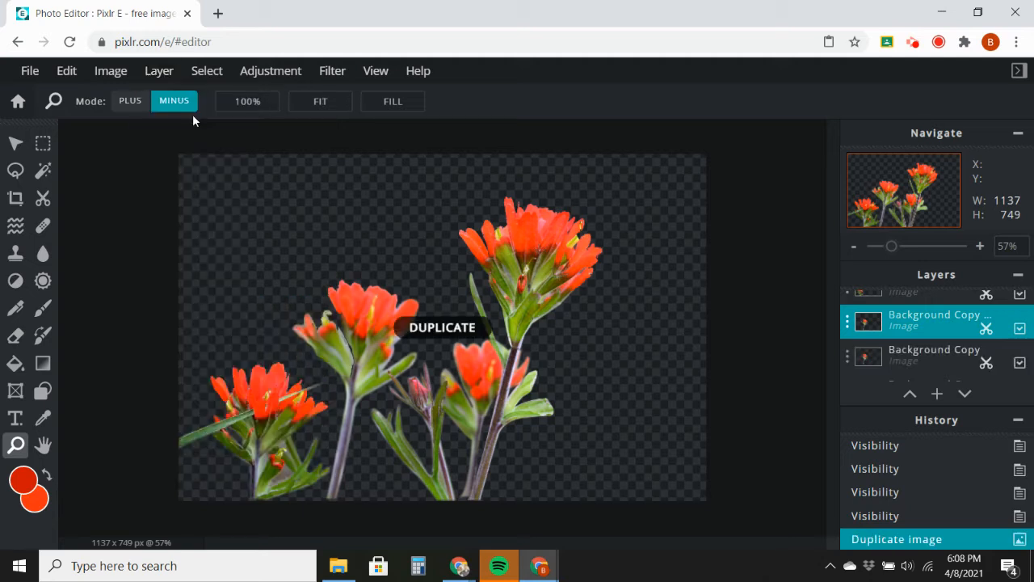
# Step: Try moving the duplicated flower slightly sideways with the Arrange tool, and undo the moves
pyautogui.click(16, 144)
pyautogui.moveTo(346, 396); pyautogui.dragTo(383, 397)
pyautogui.hotkey('ctrl', 'z')
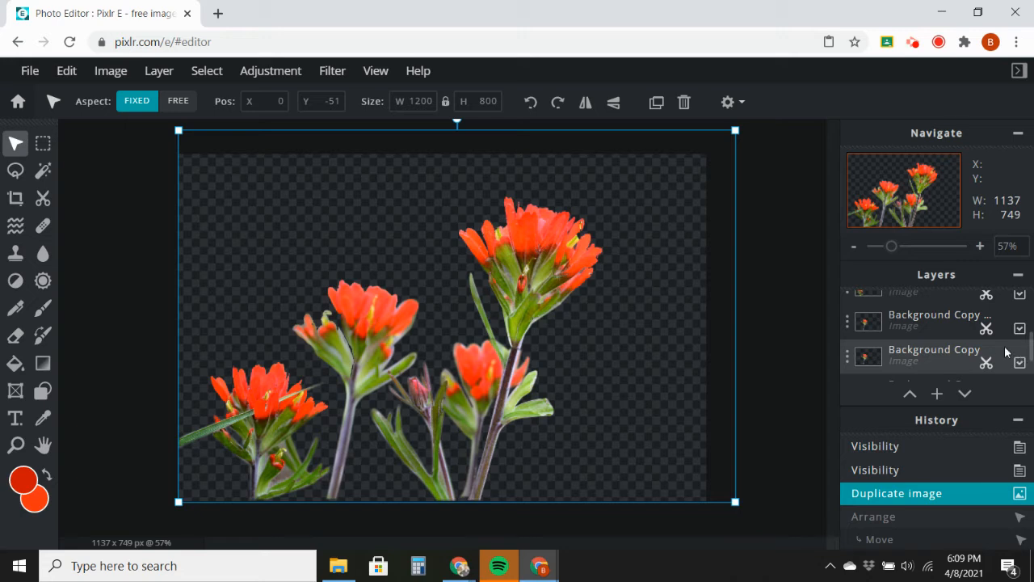
pyautogui.click(940, 321)
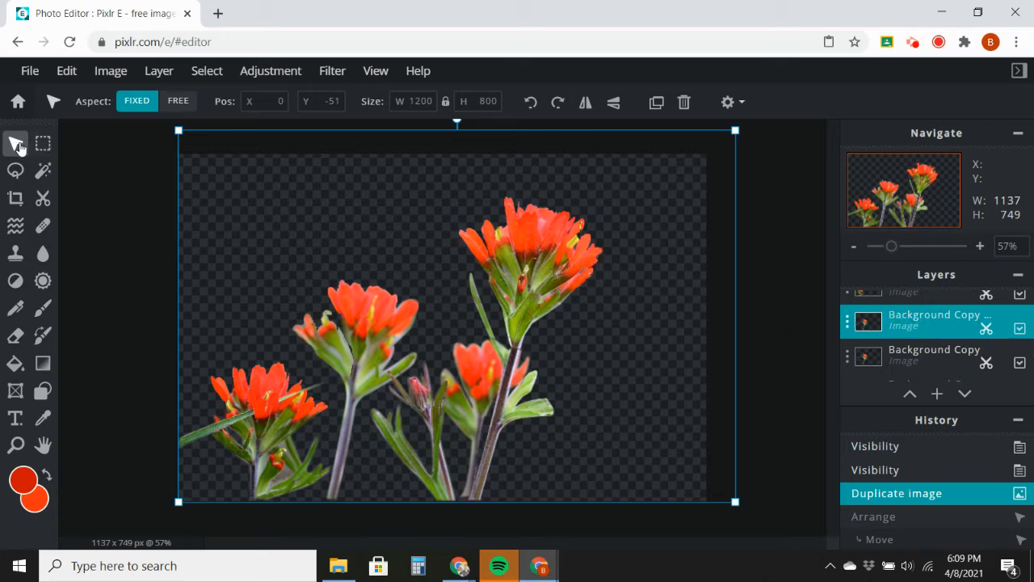
pyautogui.moveTo(344, 360); pyautogui.dragTo(353, 362)
pyautogui.hotkey('ctrl', 'z')
pyautogui.hotkey('ctrl', 'z')
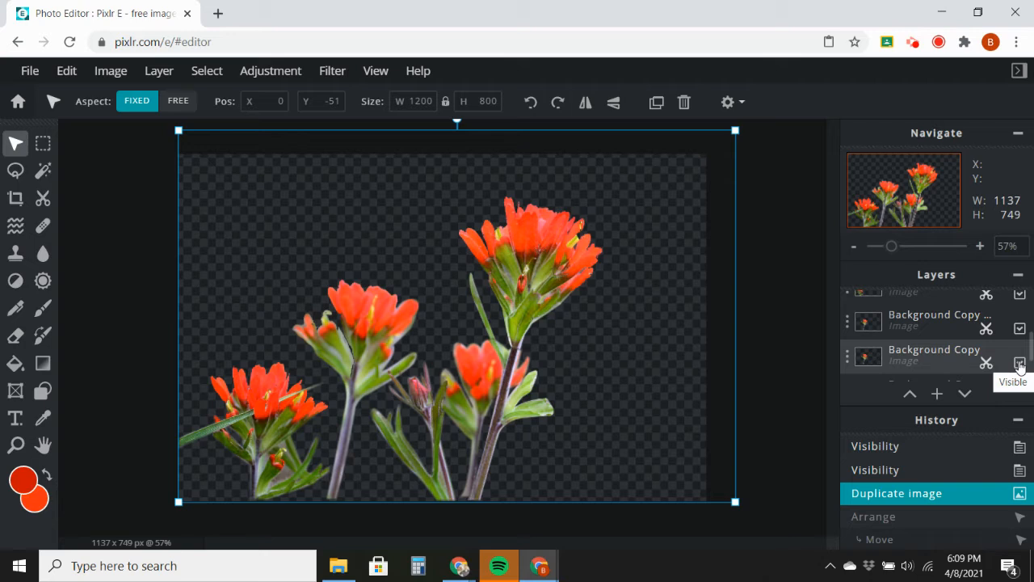
# Step: Show the unmasked Background Copy and move the duplicated flower beside the tallest flower's stem, at about X 449, Y 0
pyautogui.click(943, 320)
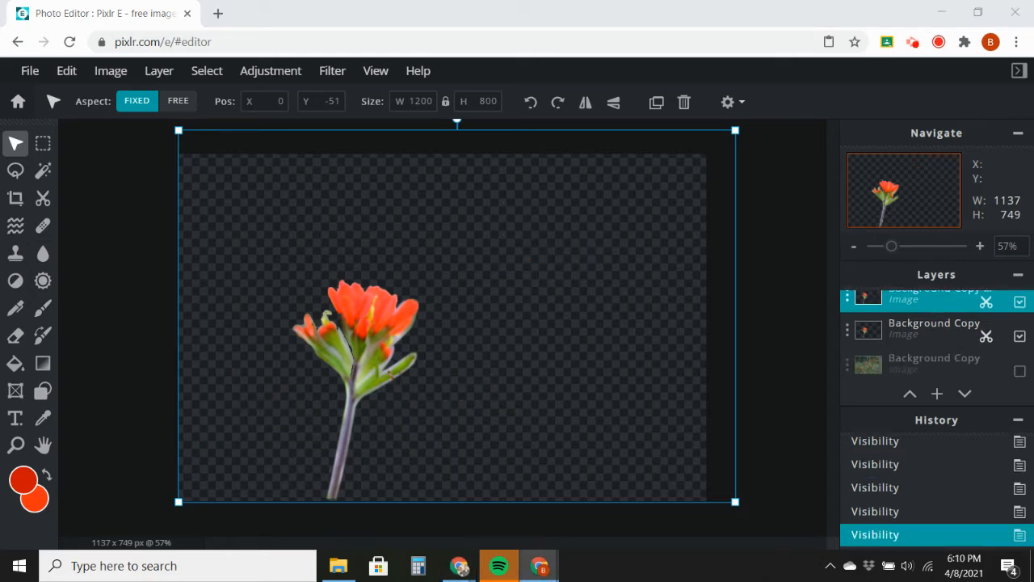
pyautogui.click(1018, 338)
pyautogui.scroll(-3, 1024, 319)
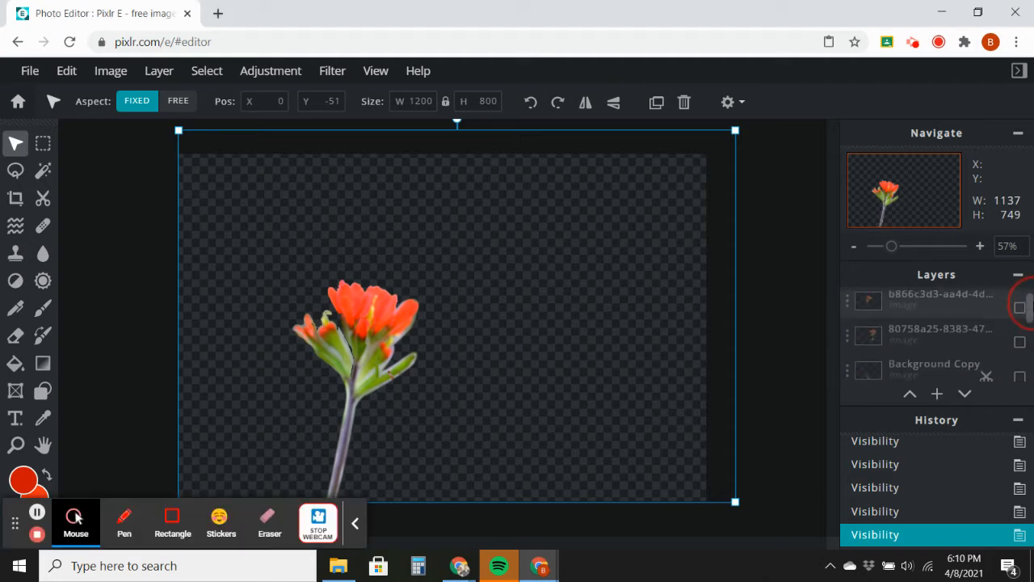
pyautogui.moveTo(1021, 321); pyautogui.dragTo(1024, 356)
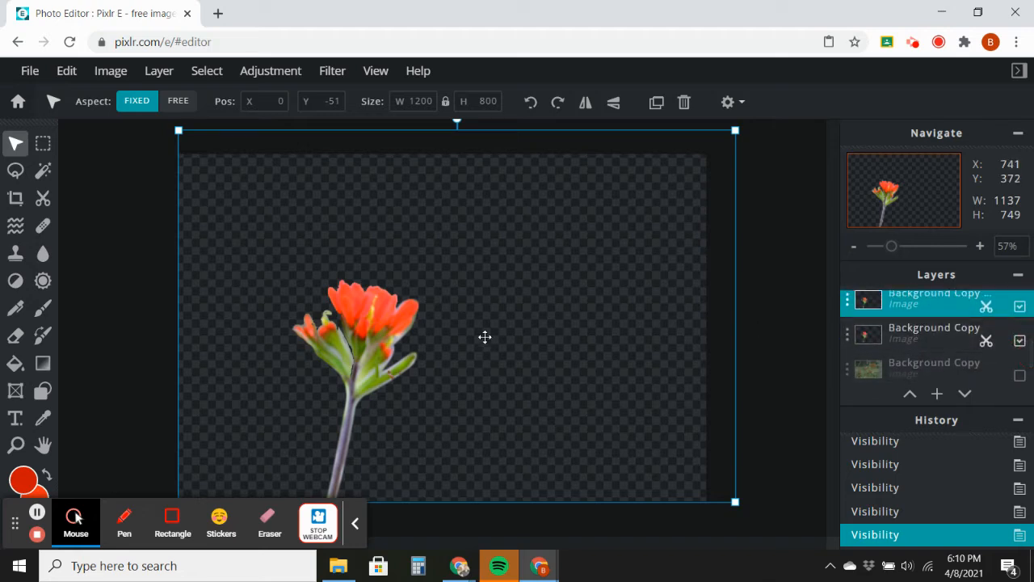
pyautogui.moveTo(1021, 353); pyautogui.dragTo(1022, 360)
pyautogui.click(1020, 353)
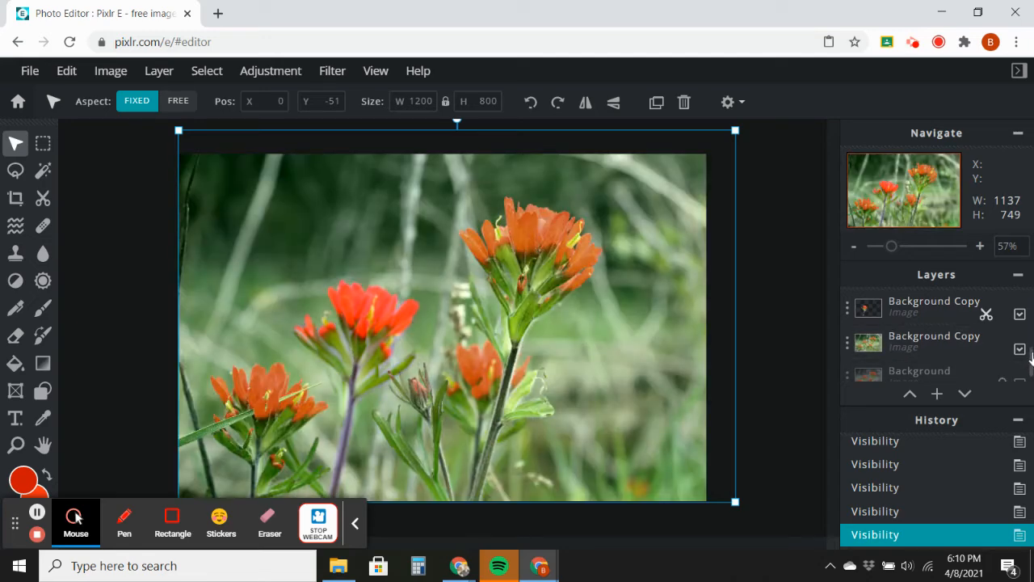
pyautogui.scroll(2, 1018, 348)
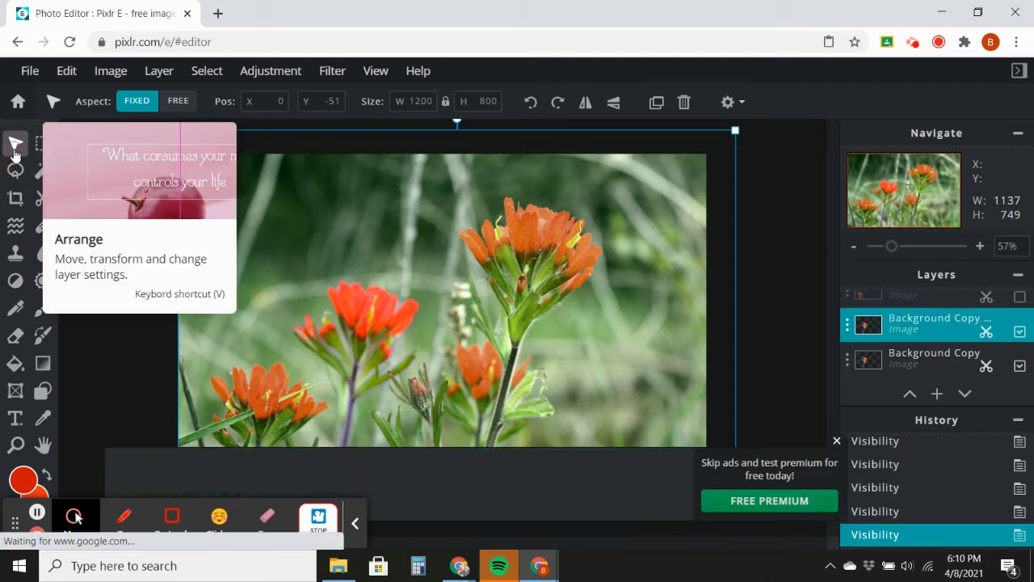
pyautogui.moveTo(363, 338); pyautogui.dragTo(571, 365)
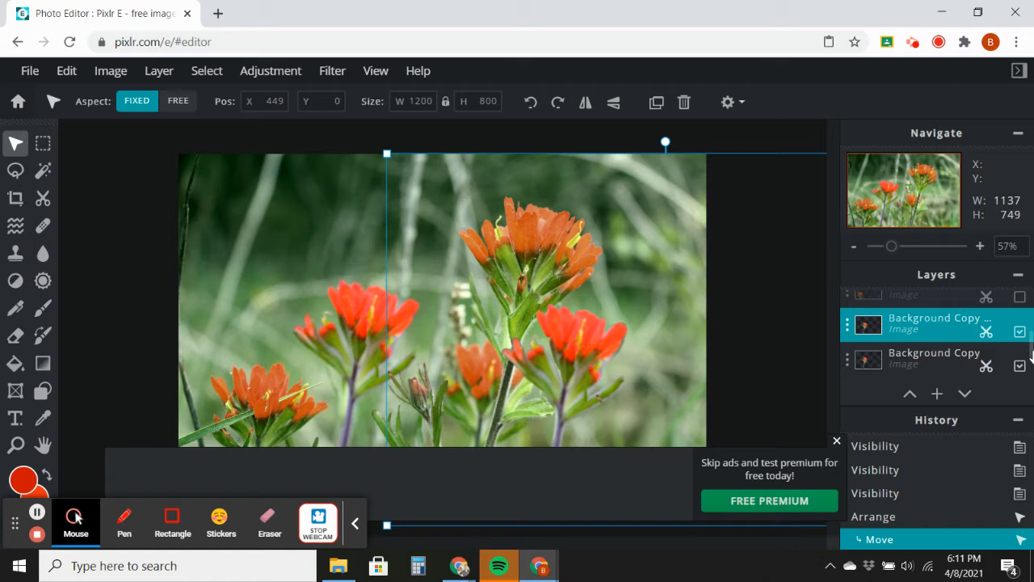
# Step: Toggle the two hidden masked Background Copy layers on and off to identify their contents
pyautogui.moveTo(1032, 353); pyautogui.dragTo(1031, 332)
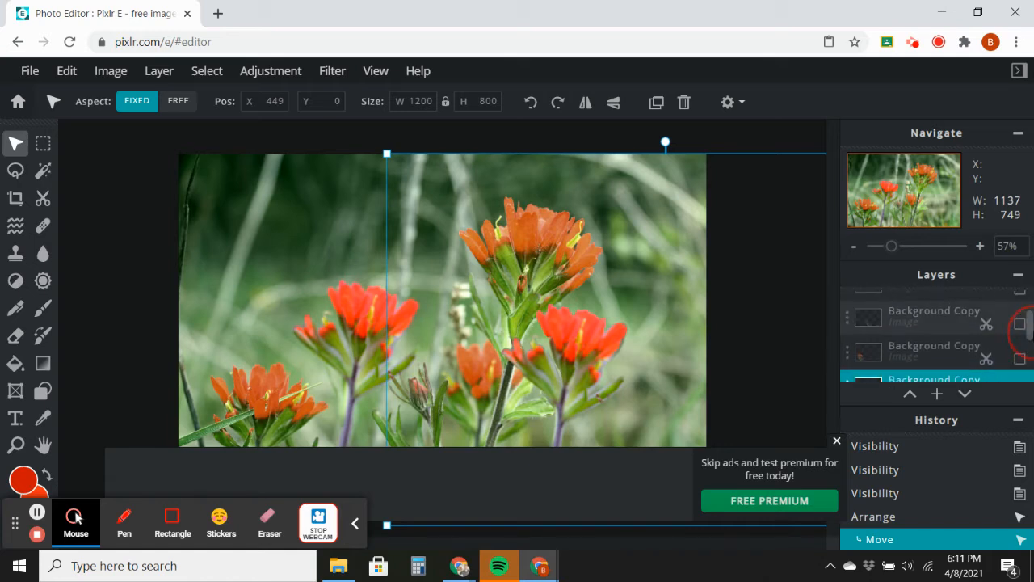
pyautogui.click(1019, 362)
pyautogui.click(1020, 361)
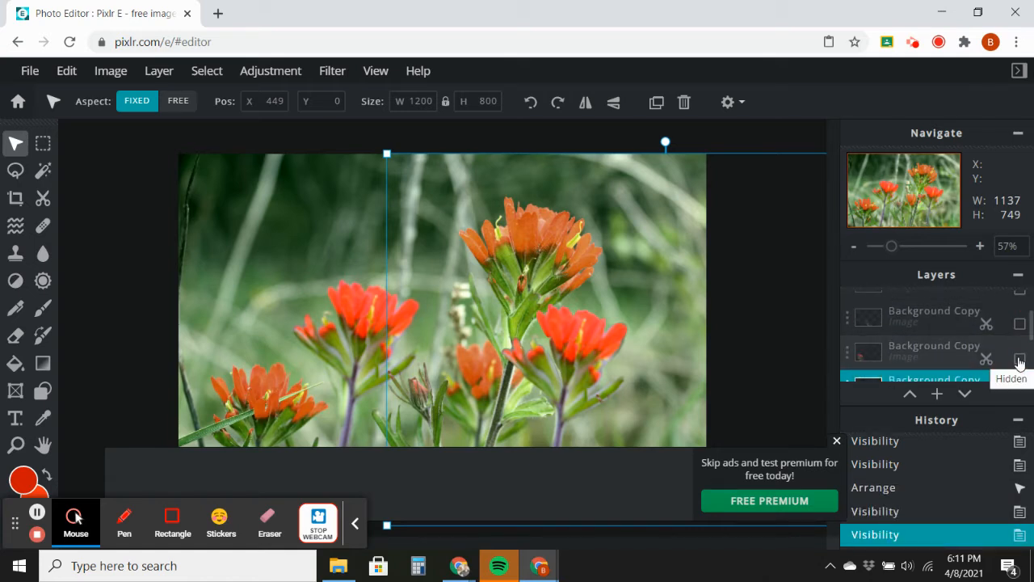
pyautogui.click(1020, 325)
pyautogui.click(1020, 325)
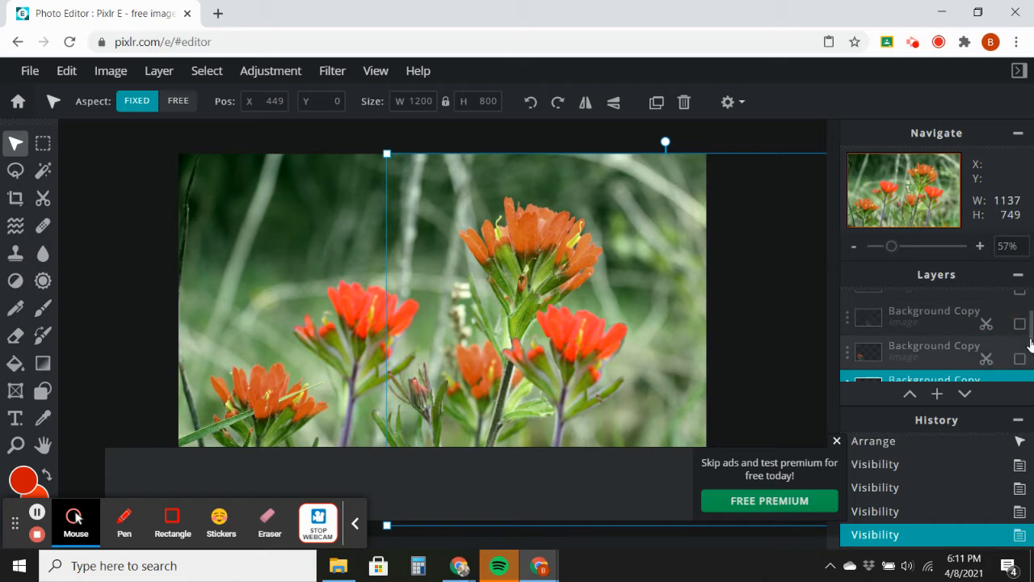
# Step: Show the tallest flower's cutout layer, 80758a25-8383-47..., and reorder it above the other cutout layer
pyautogui.scroll(2, 1031, 330)
pyautogui.click(1019, 335)
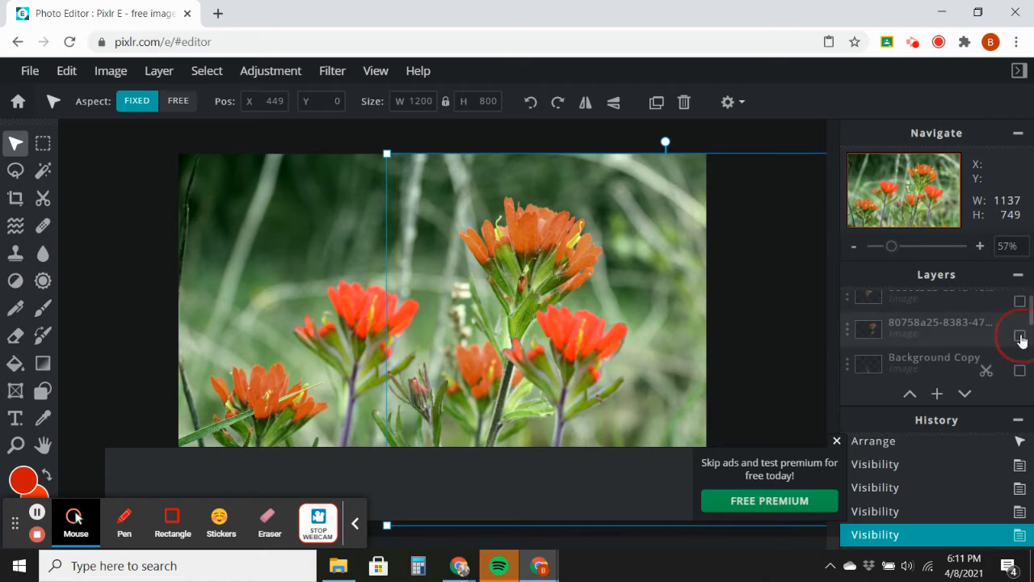
pyautogui.click(1021, 337)
pyautogui.click(1020, 336)
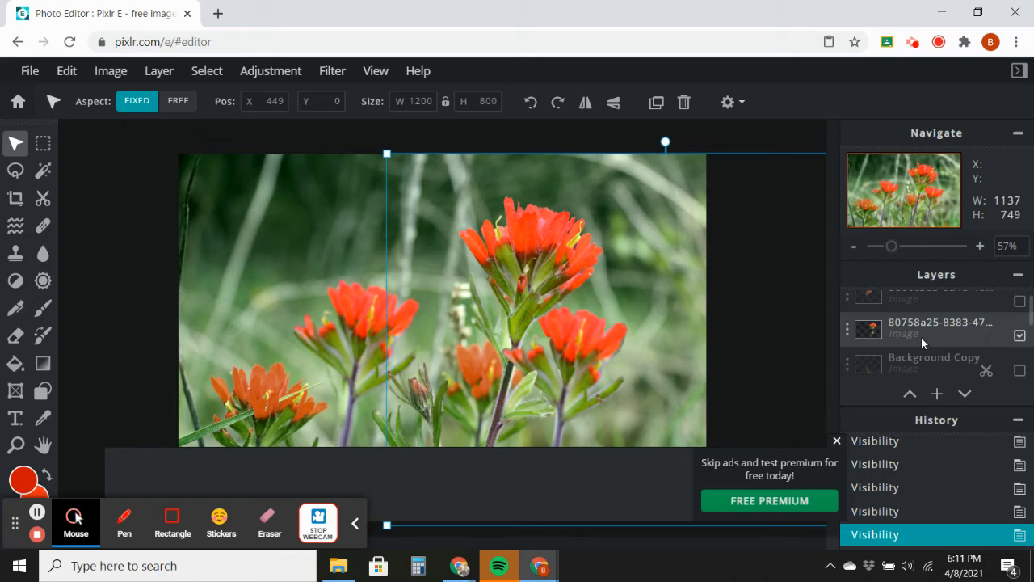
pyautogui.moveTo(916, 335); pyautogui.dragTo(916, 294)
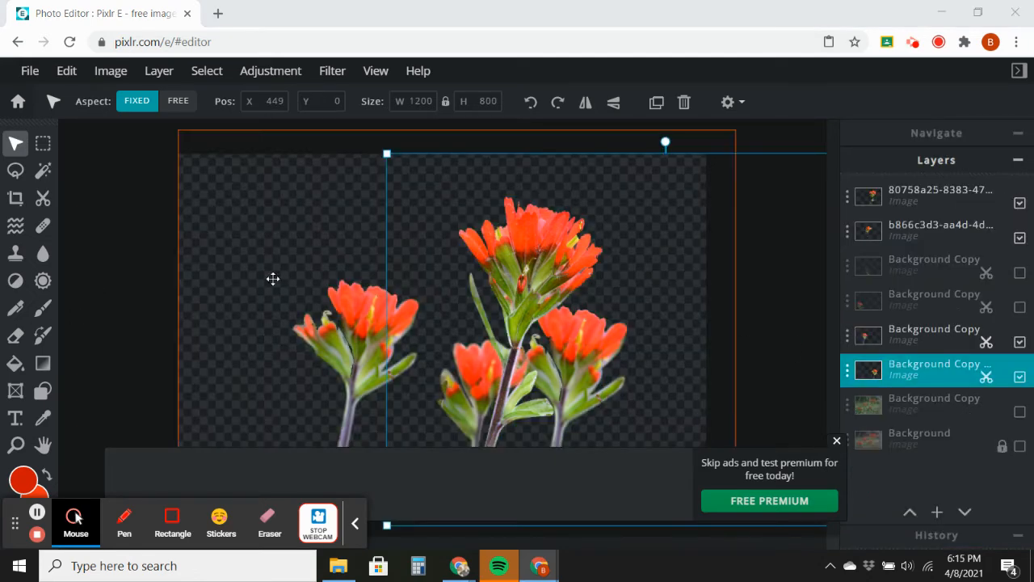
# Step: Try flipping the duplicated flower layer horizontally
pyautogui.click(1022, 378)
pyautogui.click(1021, 378)
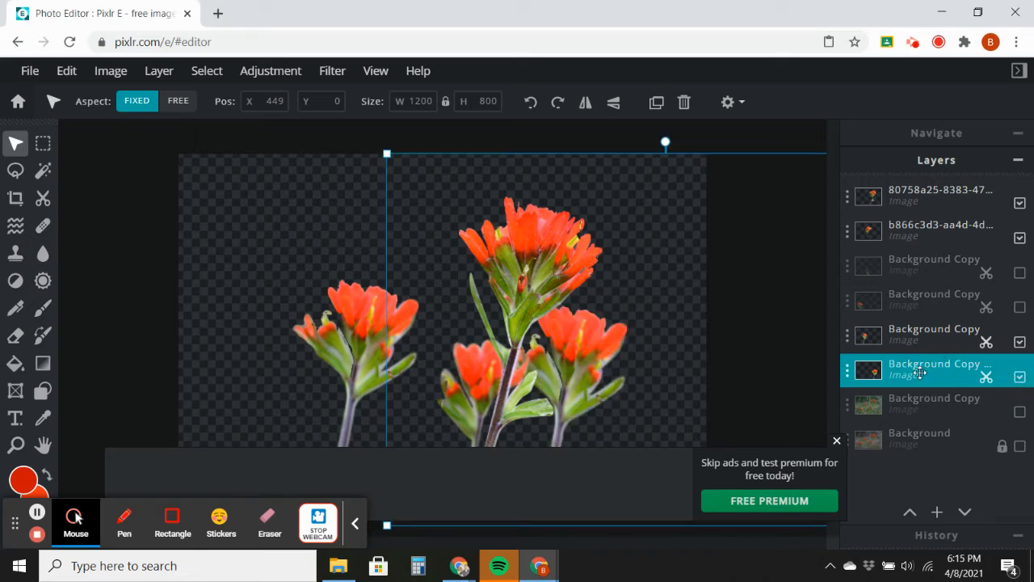
pyautogui.moveTo(920, 372)
pyautogui.mouseDown()
pyautogui.moveTo(920, 323)
pyautogui.moveTo(920, 372)
pyautogui.mouseUp()
pyautogui.click(111, 71)
pyautogui.click(66, 71)
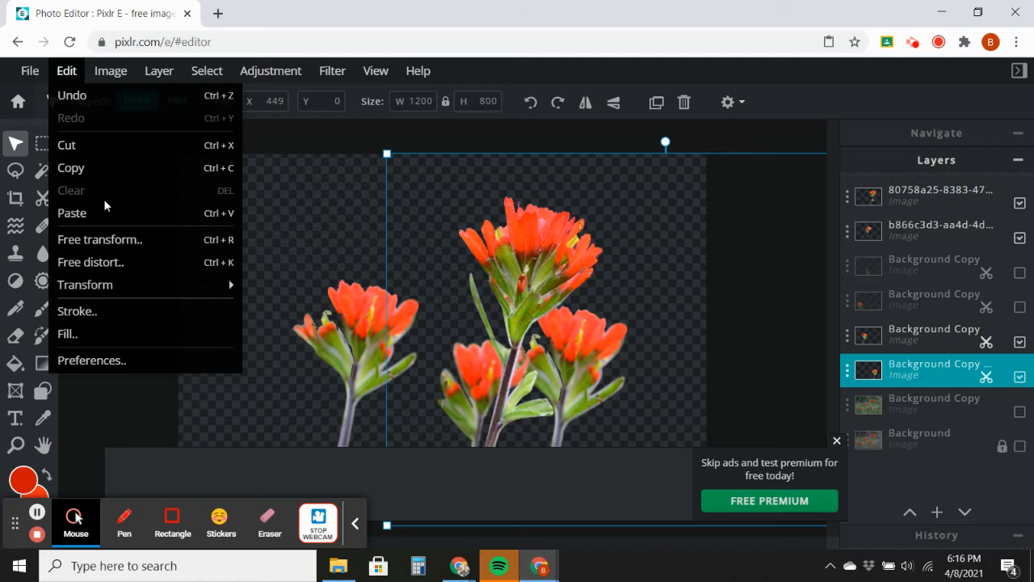
pyautogui.click(103, 284)
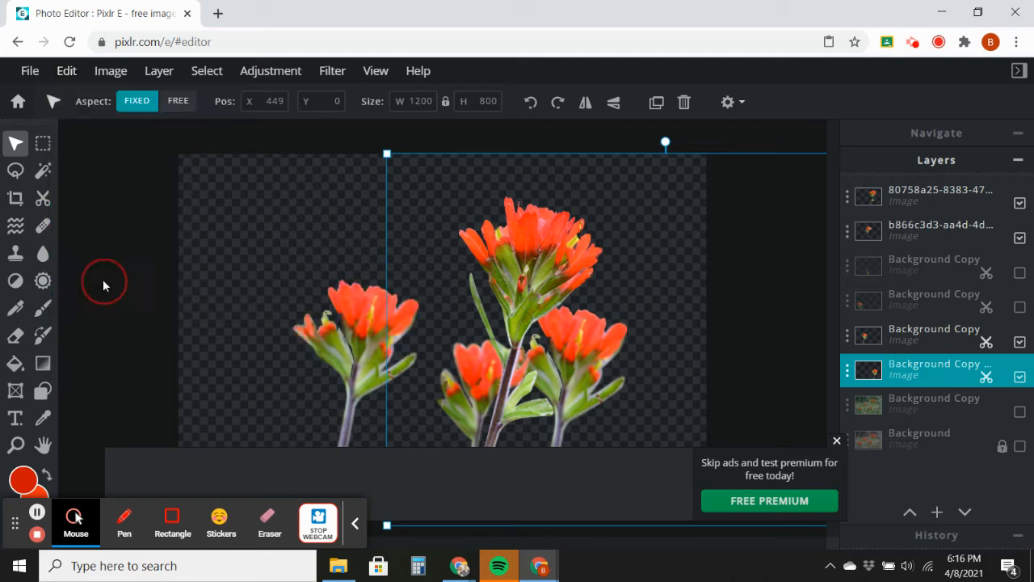
pyautogui.click(66, 72)
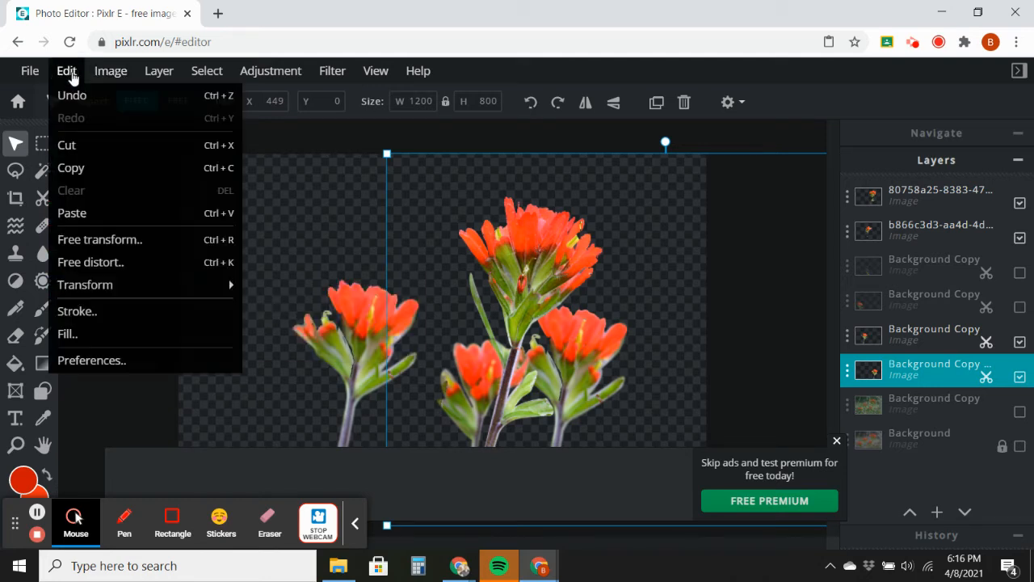
pyautogui.moveTo(120, 285)
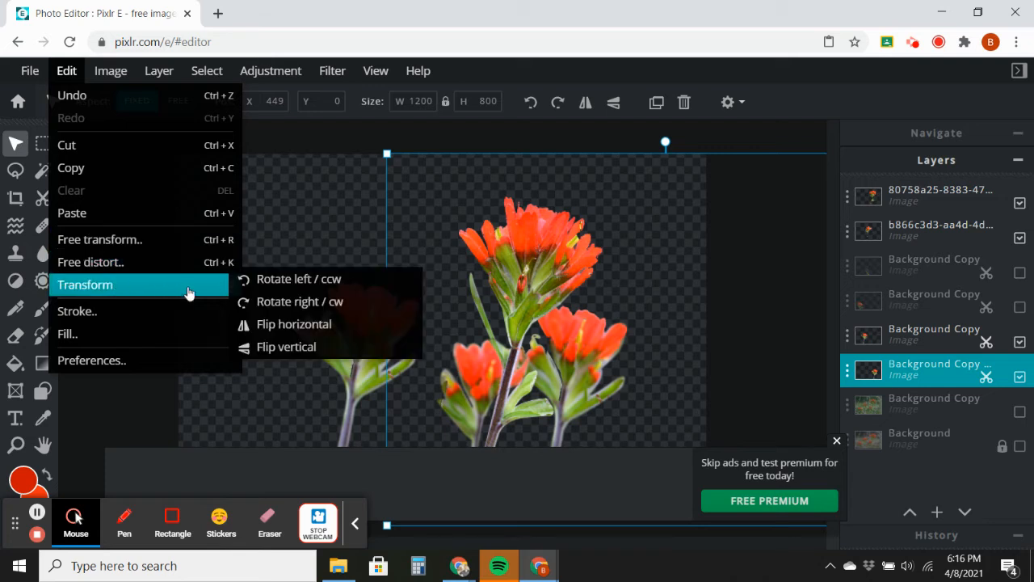
pyautogui.click(287, 337)
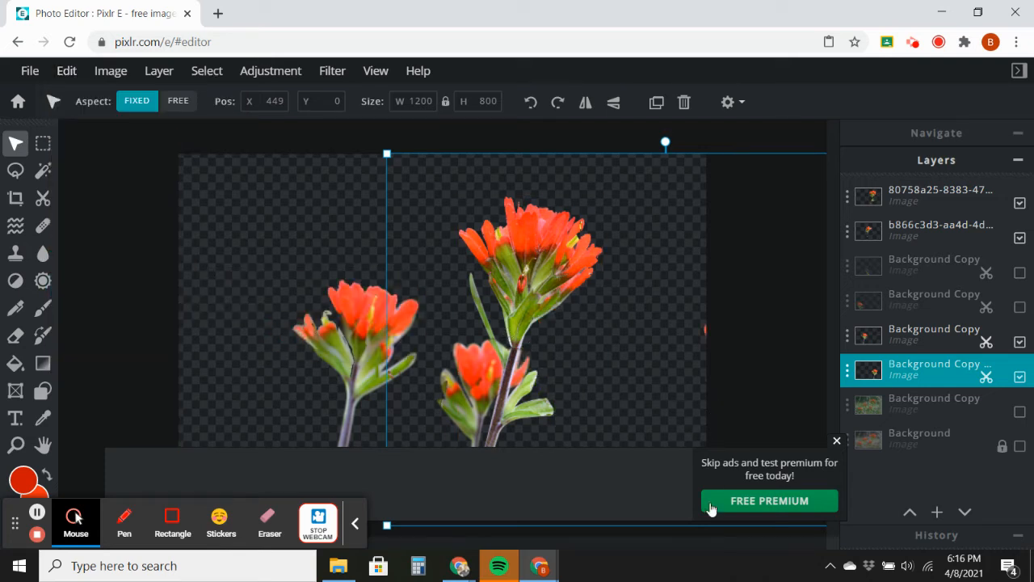
# Step: Dismiss the ad, try moving a flower over the shown Background Copy, and undo back to before the flip
pyautogui.click(836, 440)
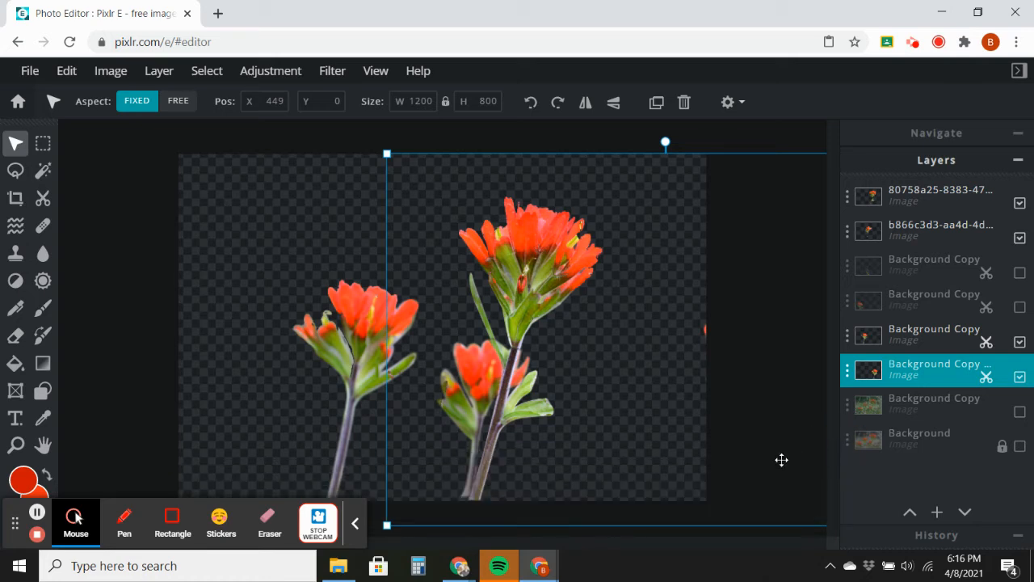
pyautogui.click(1019, 411)
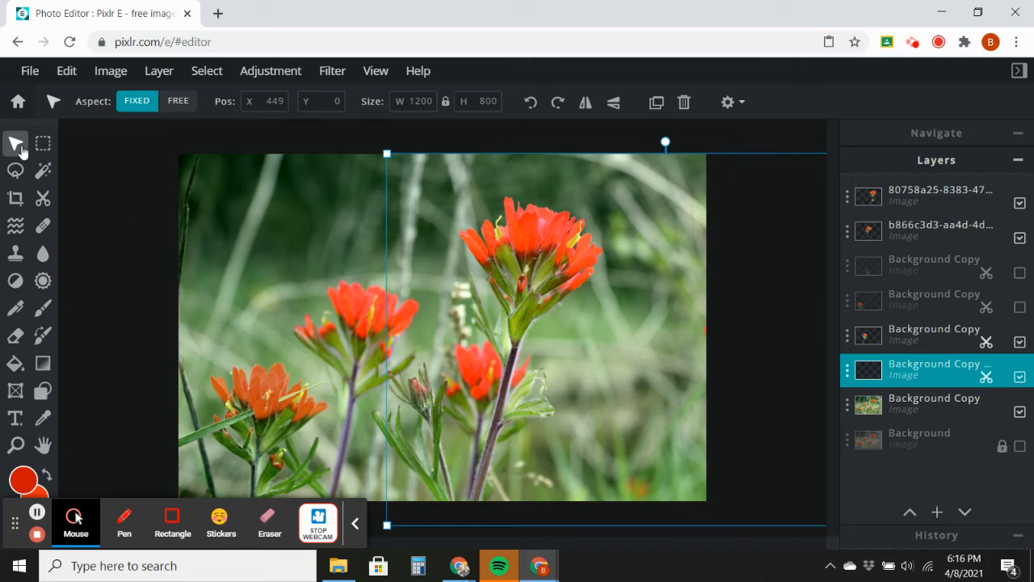
pyautogui.moveTo(716, 332); pyautogui.dragTo(769, 337)
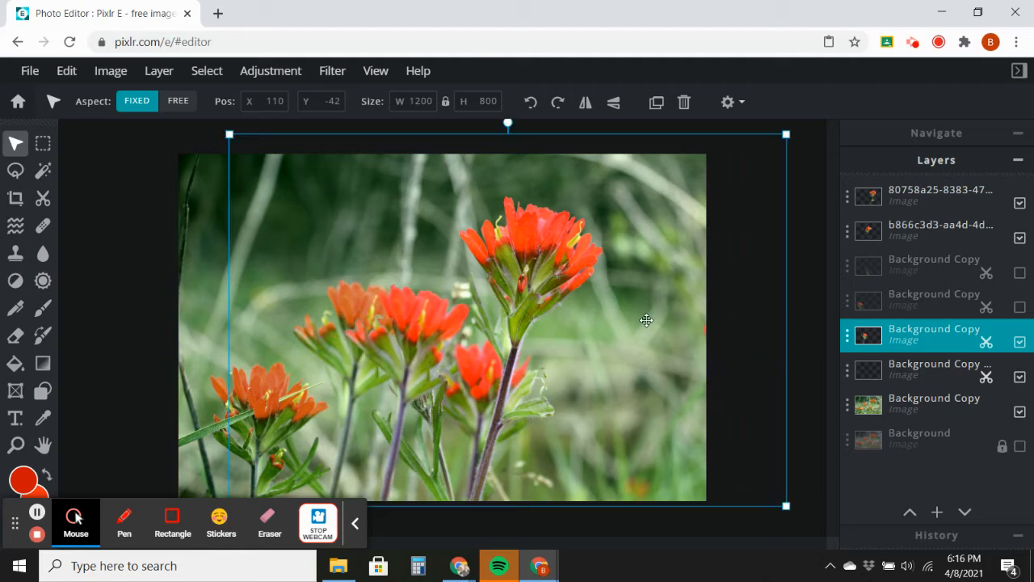
pyautogui.hotkey('ctrl', 'z')
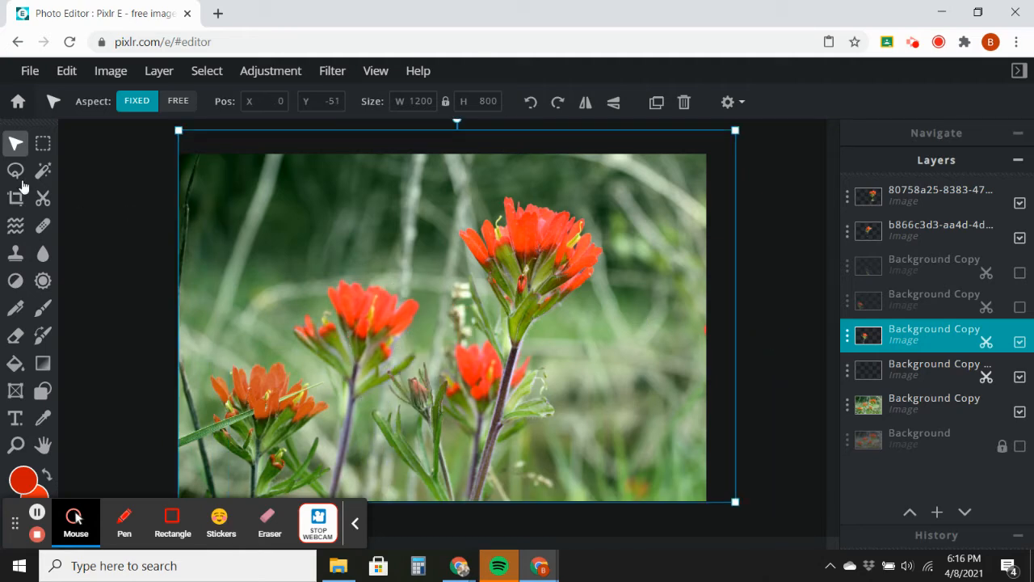
pyautogui.hotkey('ctrl', 'z')
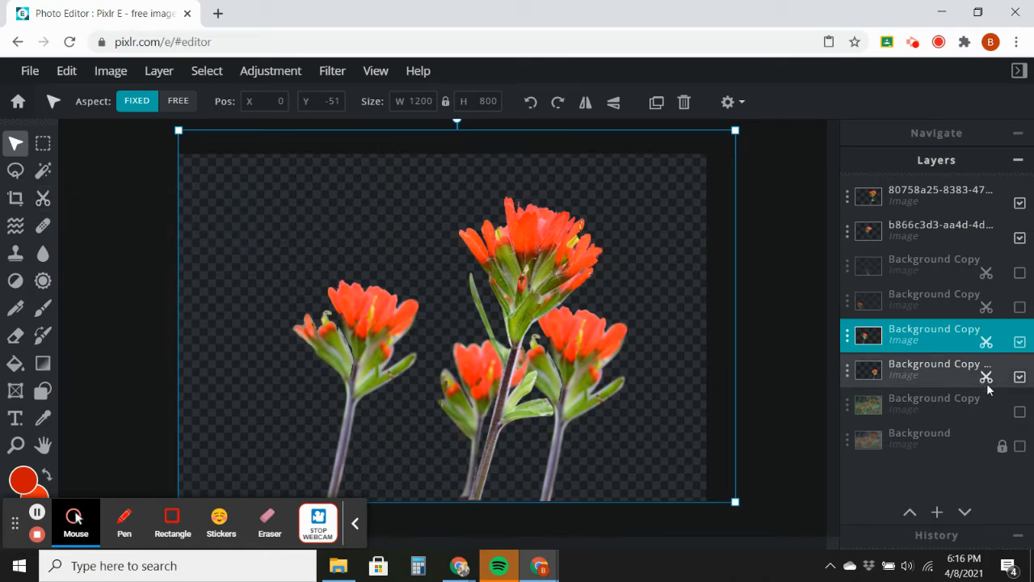
# Step: Hide every flower cutout layer except the duplicated flower, Background Copy ..., and select that layer
pyautogui.click(1020, 378)
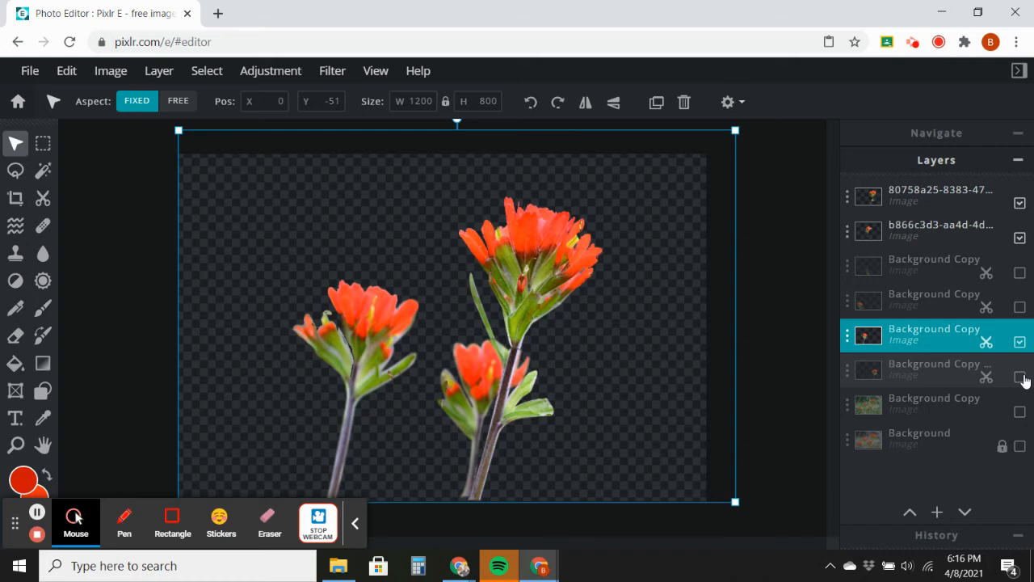
pyautogui.click(1022, 377)
pyautogui.click(1020, 342)
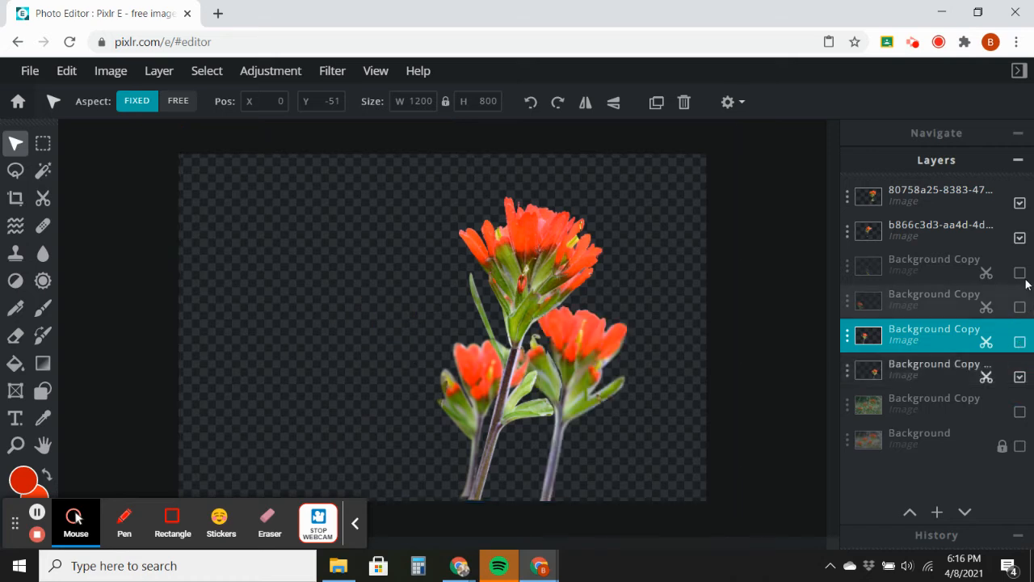
pyautogui.click(1019, 238)
pyautogui.click(1020, 203)
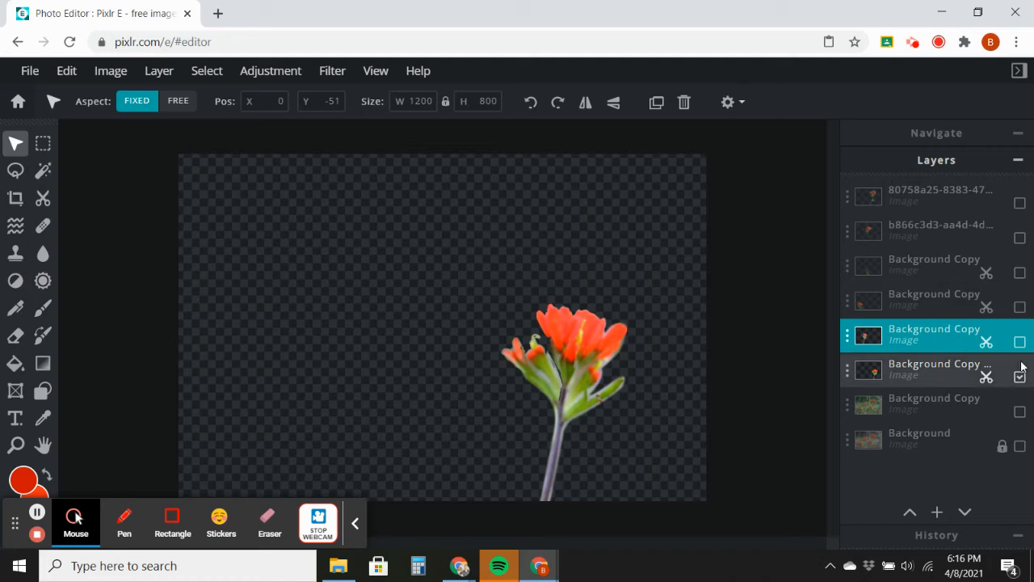
pyautogui.click(964, 374)
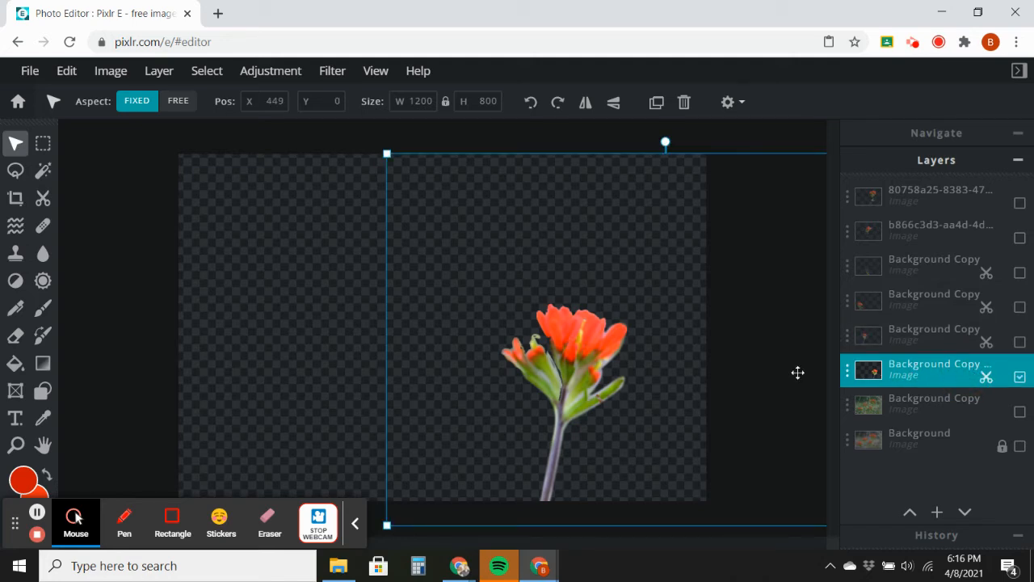
# Step: Try flipping the duplicated flower layer horizontally in its current position, and undo the flip
pyautogui.click(67, 75)
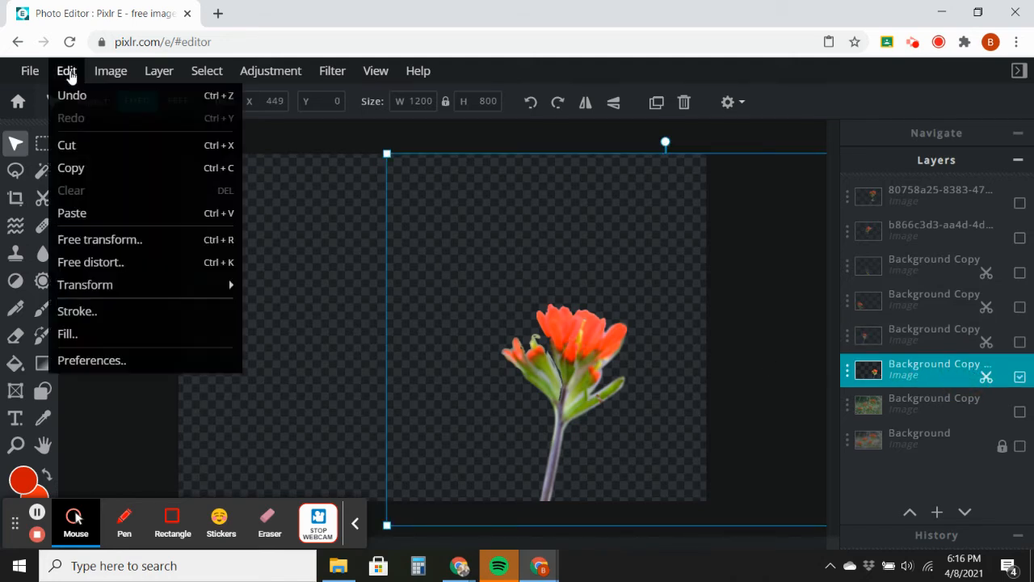
pyautogui.moveTo(103, 281)
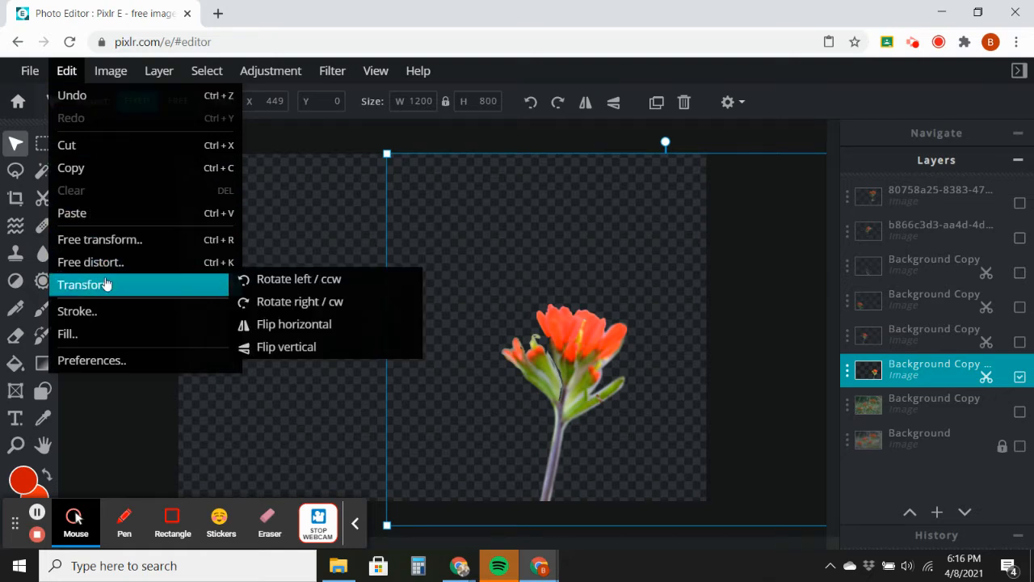
pyautogui.click(282, 329)
pyautogui.click(68, 71)
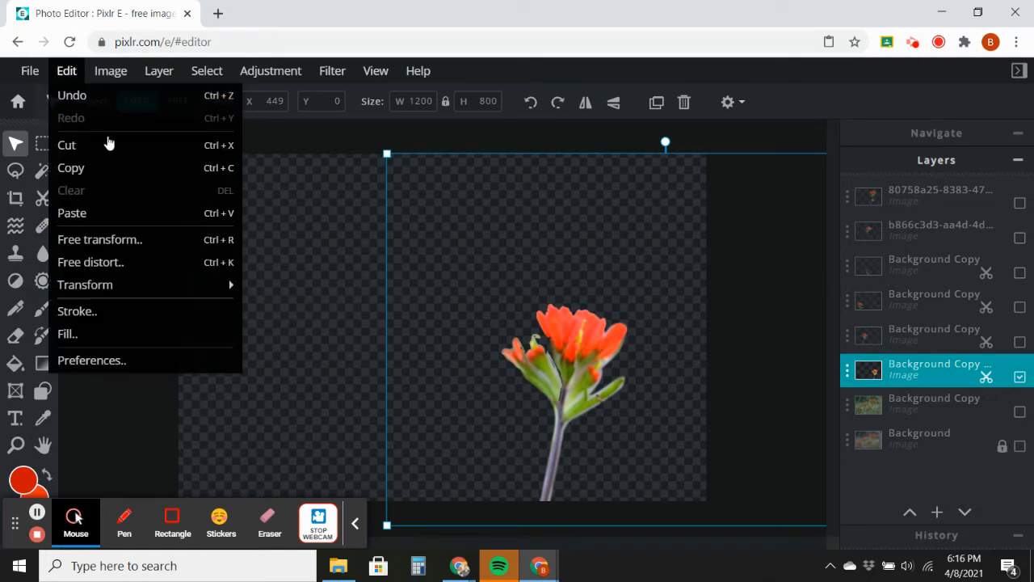
pyautogui.moveTo(143, 288)
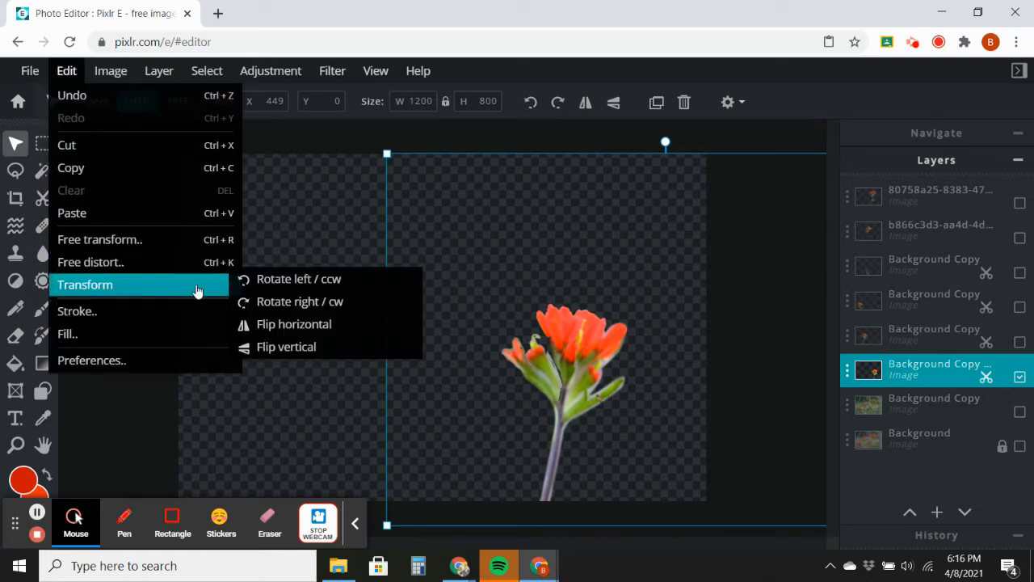
pyautogui.click(276, 322)
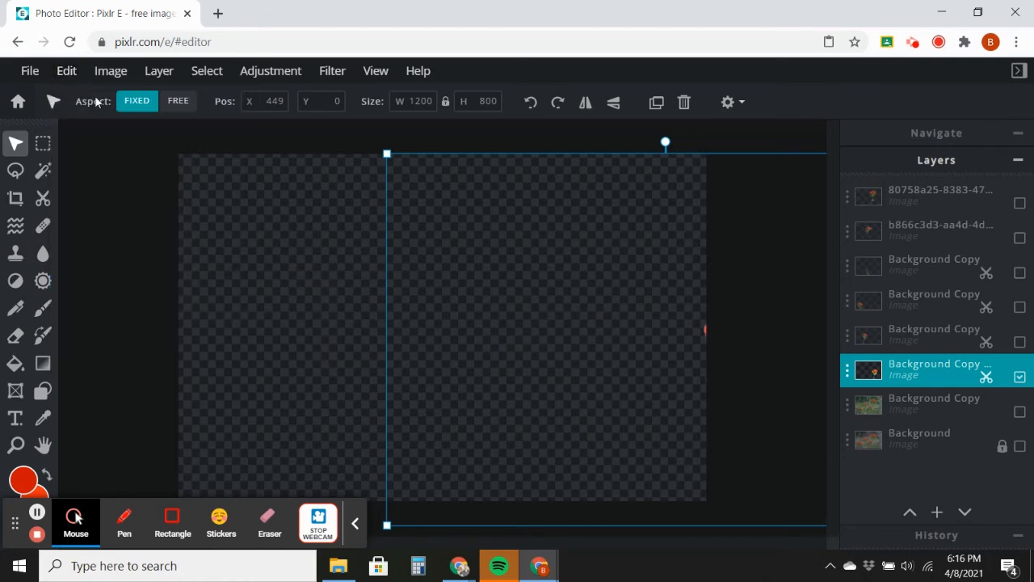
pyautogui.hotkey('ctrl', 'z')
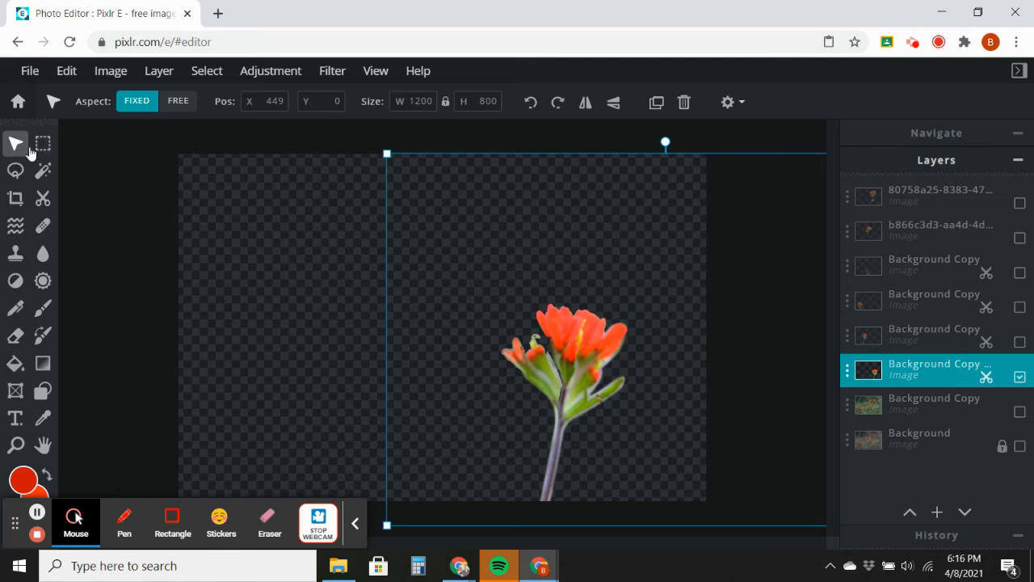
# Step: Move the duplicated flower layer to about X -63, Y -51 and flip it horizontally
pyautogui.moveTo(565, 371); pyautogui.dragTo(336, 346)
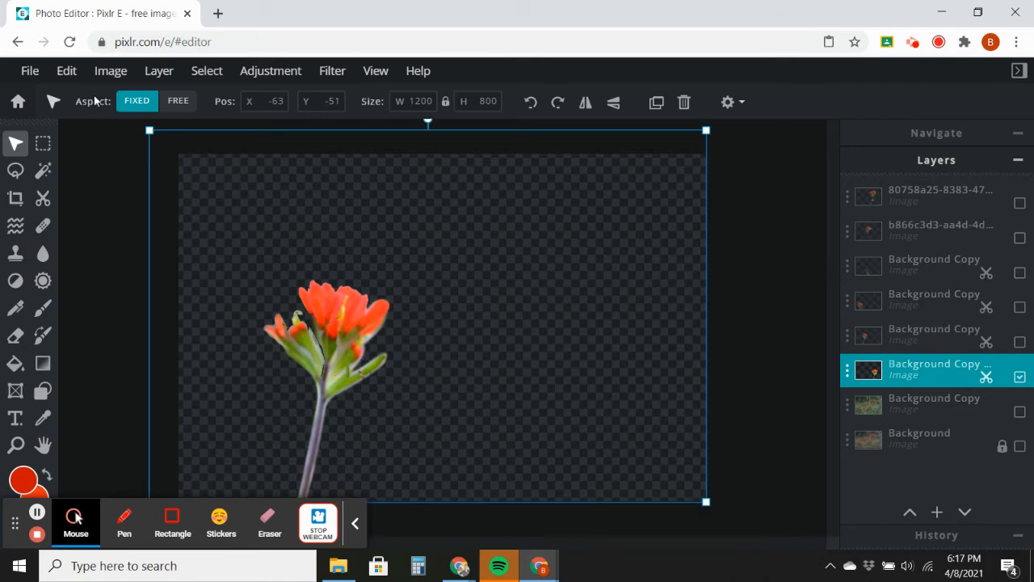
pyautogui.click(67, 70)
pyautogui.click(67, 70)
pyautogui.moveTo(136, 288)
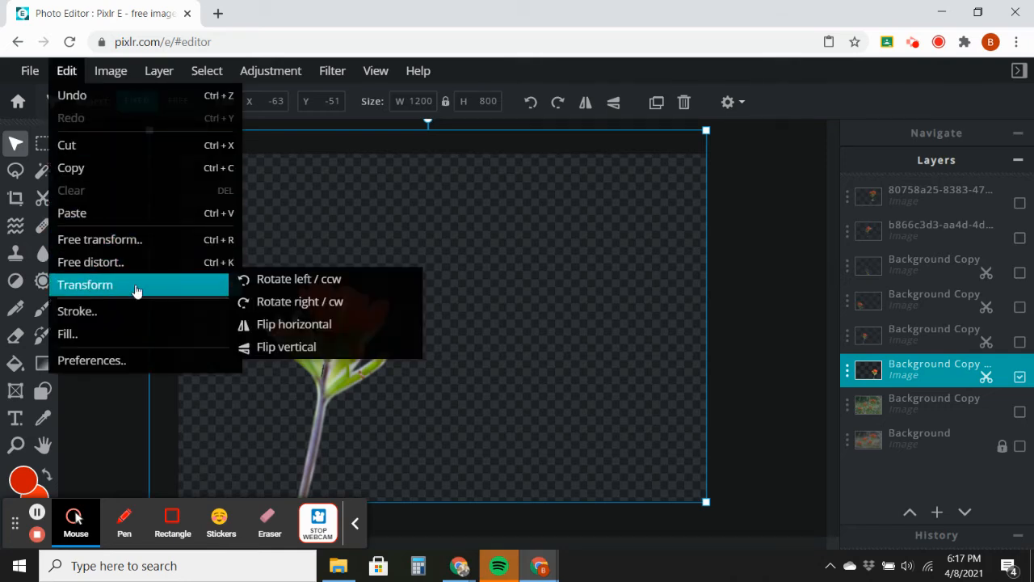
pyautogui.click(273, 324)
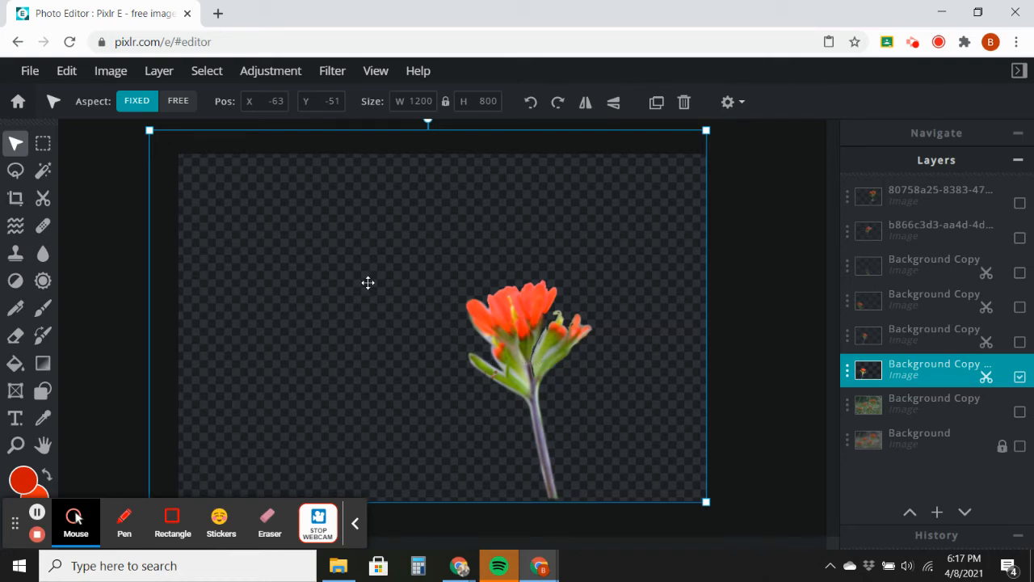
pyautogui.click(73, 80)
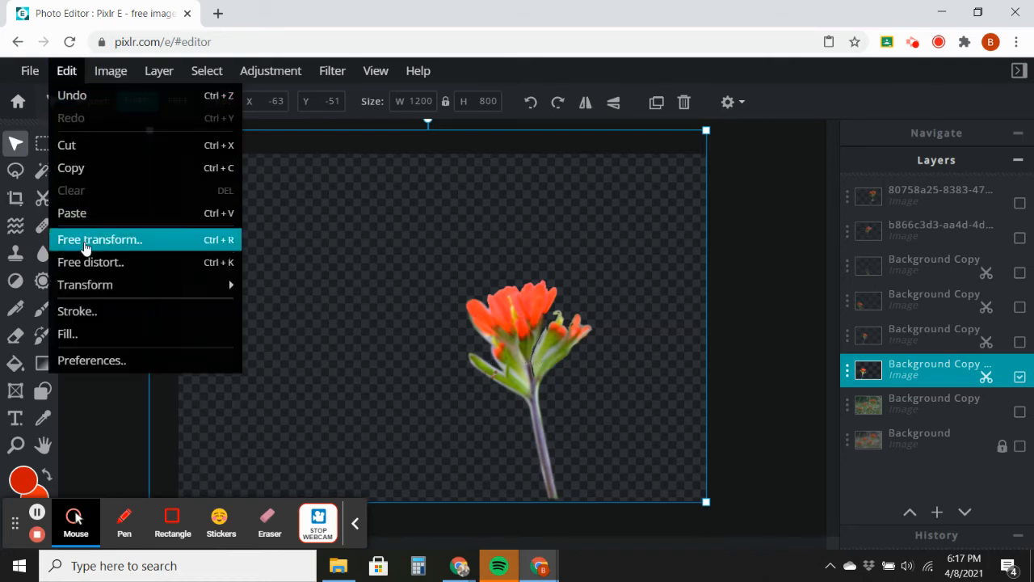
pyautogui.click(87, 265)
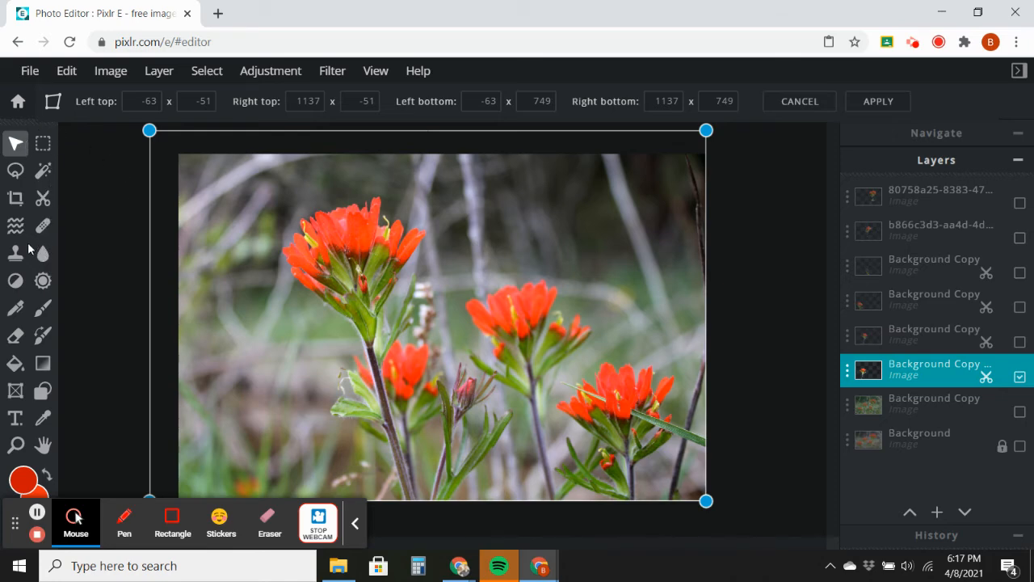
pyautogui.click(14, 145)
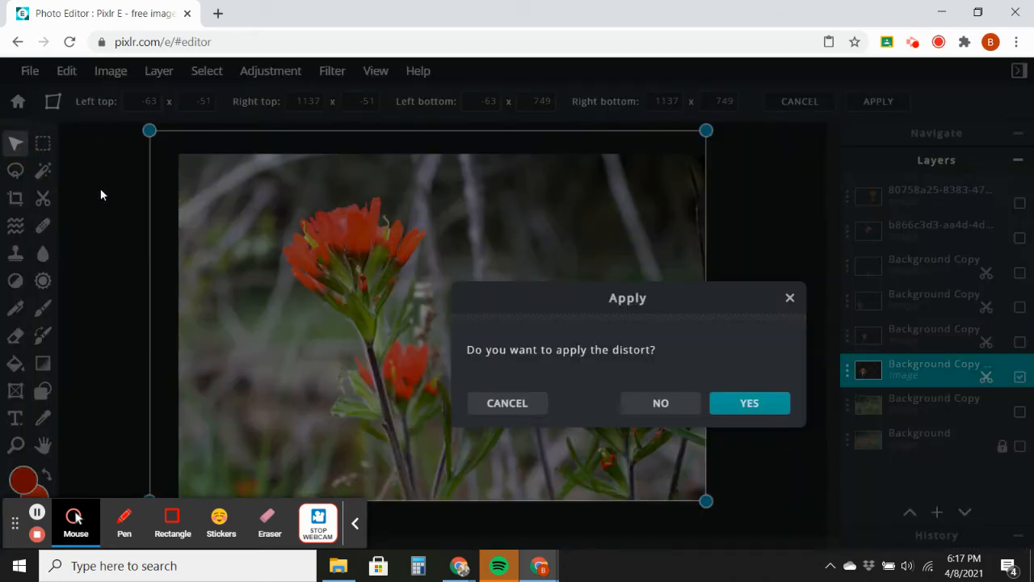
pyautogui.click(493, 397)
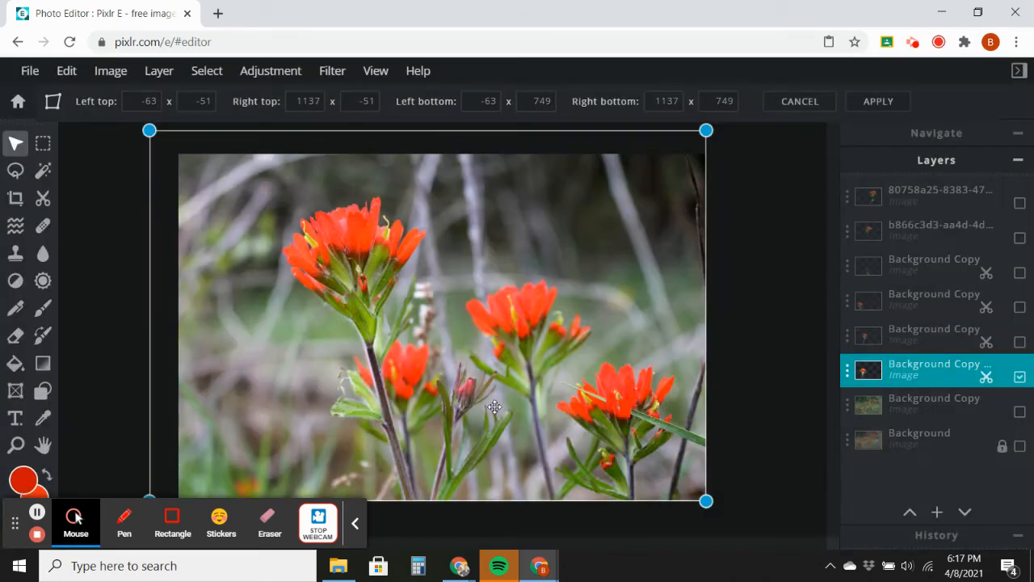
pyautogui.click(18, 150)
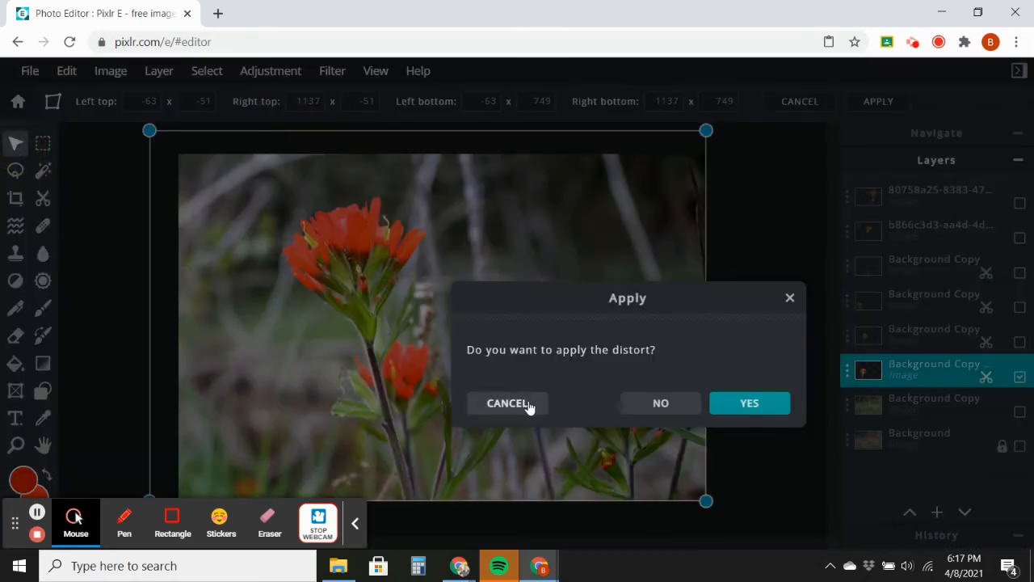
pyautogui.click(664, 403)
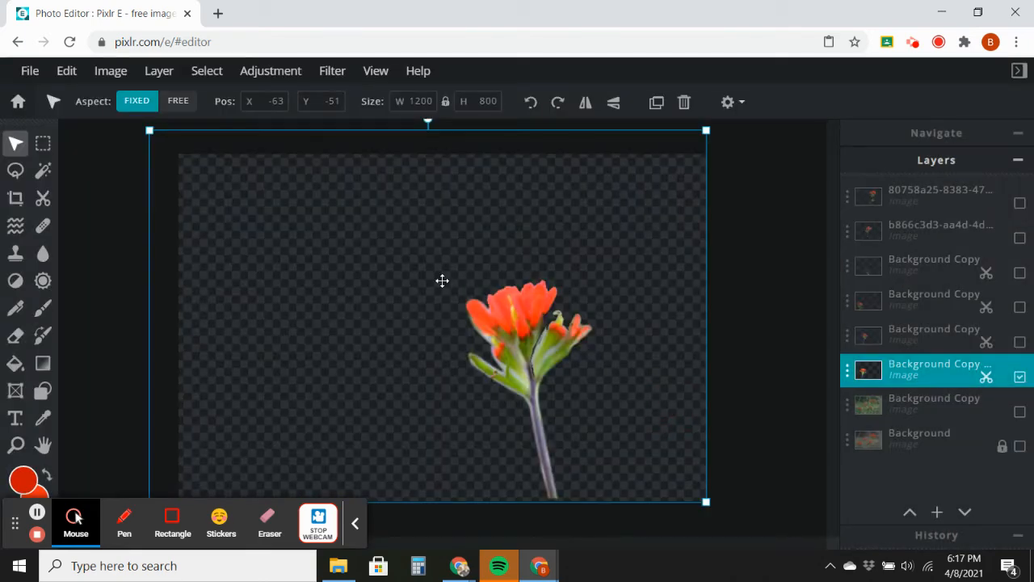
# Step: Free transform the flipped flower to about 1179 by 786 with a rotation of about 20.7°, and apply it
pyautogui.click(68, 75)
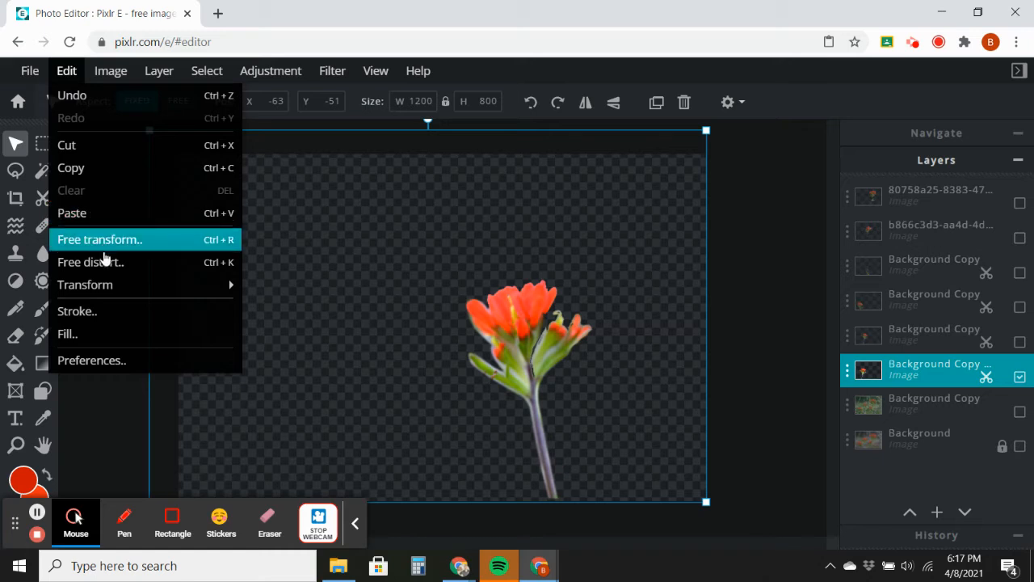
pyautogui.click(109, 242)
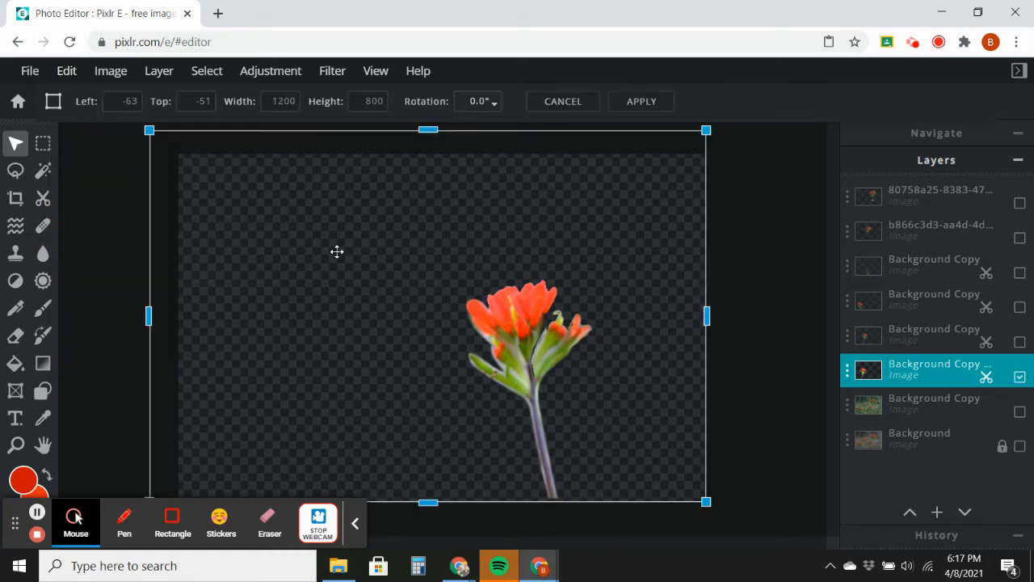
pyautogui.moveTo(149, 130); pyautogui.dragTo(284, 138)
pyautogui.moveTo(494, 369); pyautogui.dragTo(504, 377)
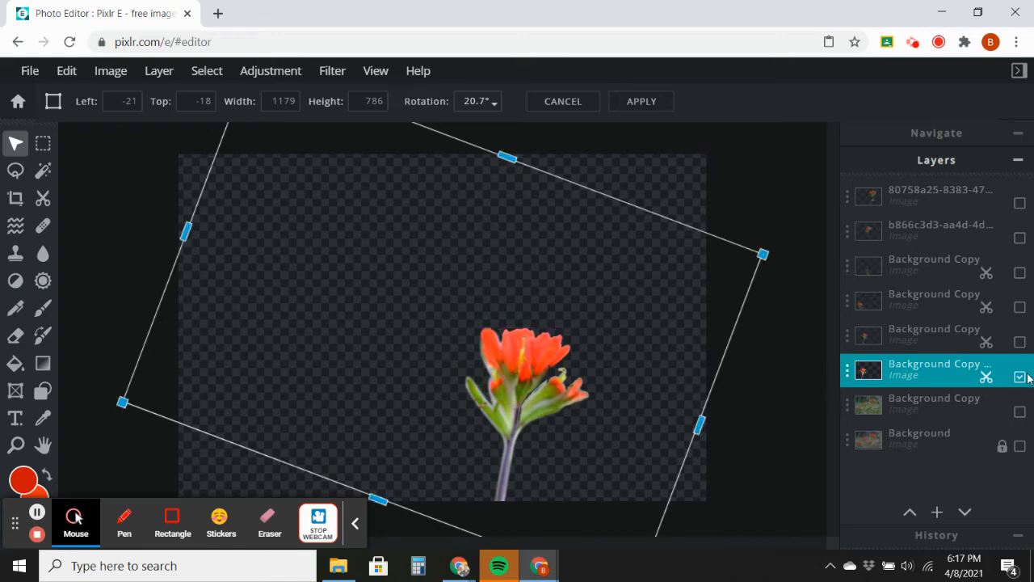
pyautogui.click(1020, 412)
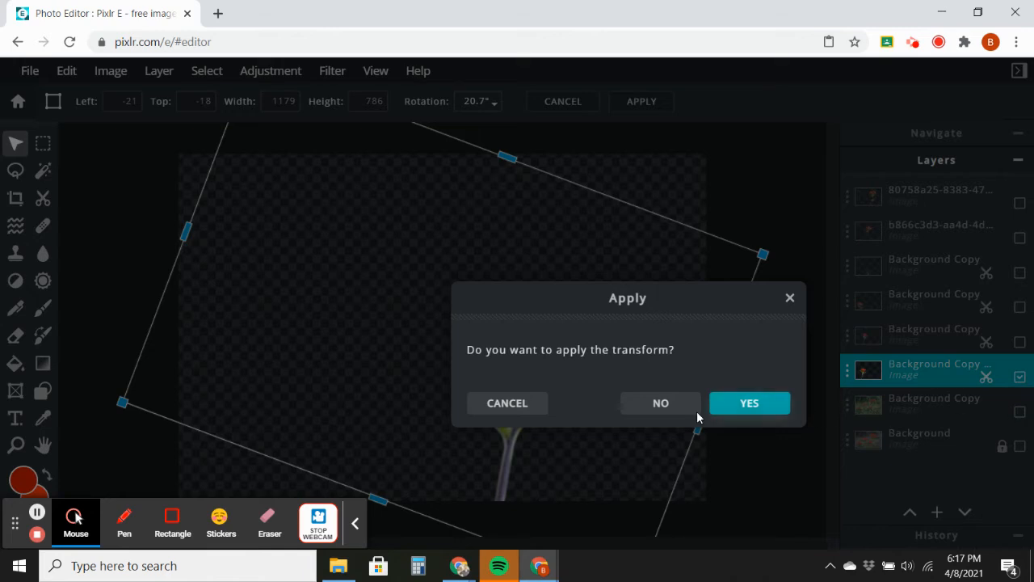
pyautogui.click(760, 406)
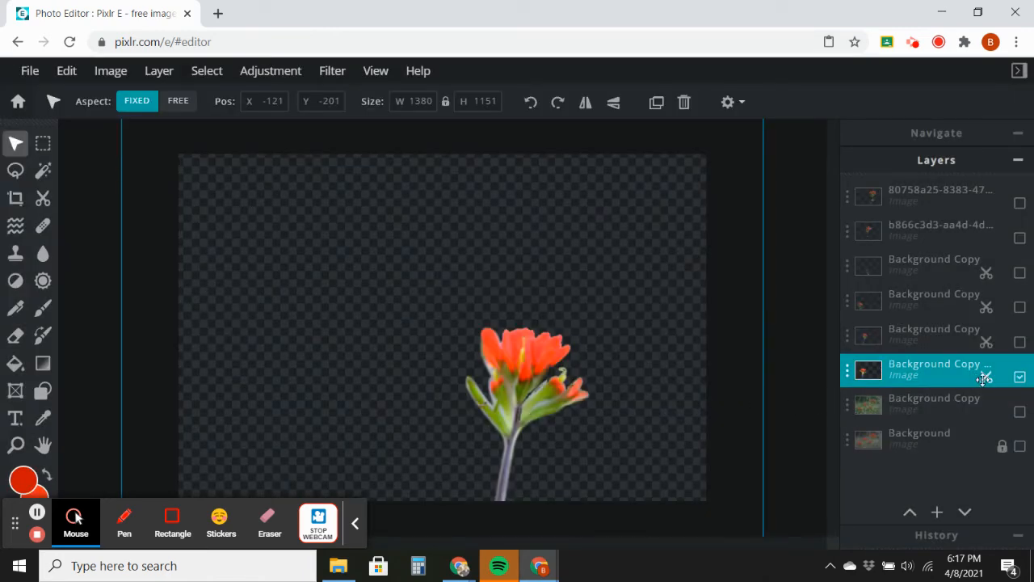
# Step: Show the green-tinted Background Copy and move the duplicated flower near the image's right edge, at about X 156, Y -156
pyautogui.click(1019, 413)
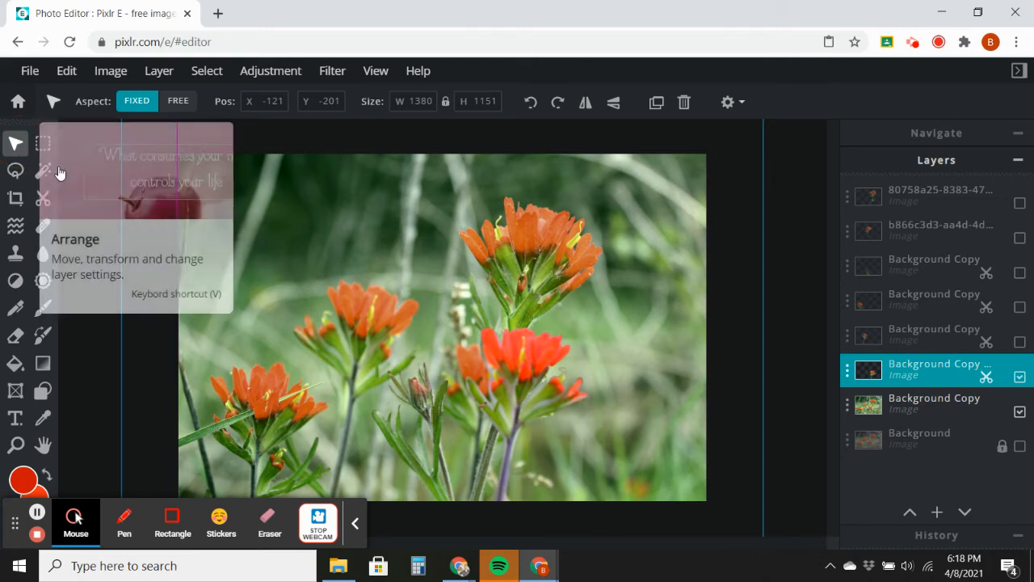
pyautogui.click(509, 396)
pyautogui.moveTo(509, 396); pyautogui.dragTo(632, 416)
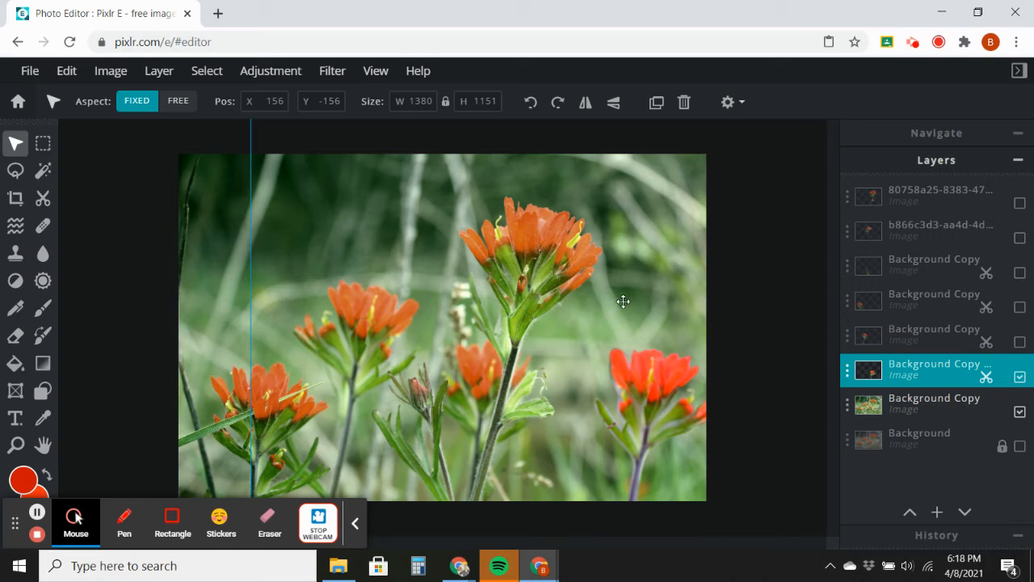
# Step: Show the five hidden cutout layers: the three masked Background Copy layers, b866c3d3-aa4d-4d..., and 80758a25-8383-47...
pyautogui.click(1021, 343)
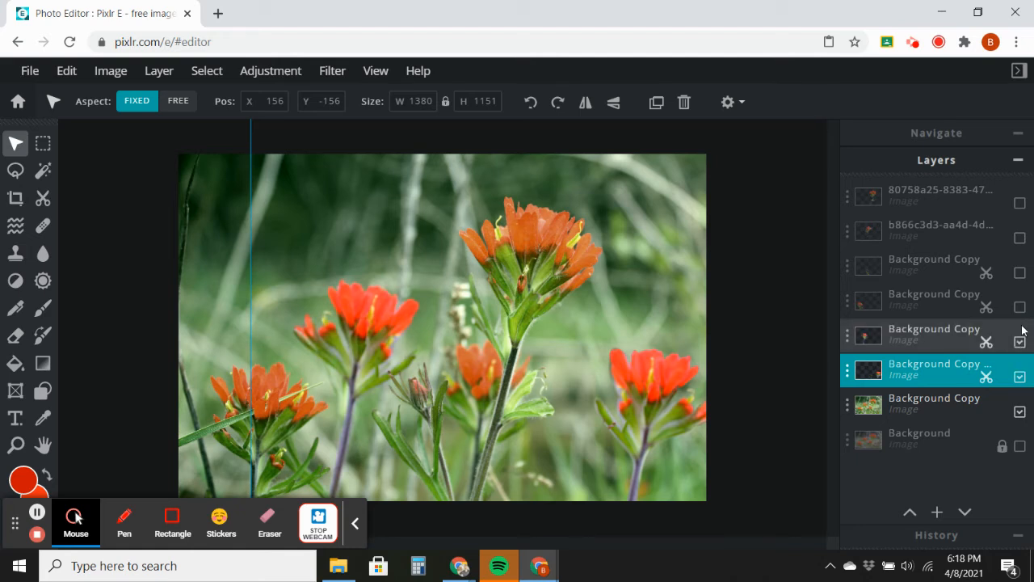
pyautogui.click(1020, 312)
pyautogui.click(1021, 273)
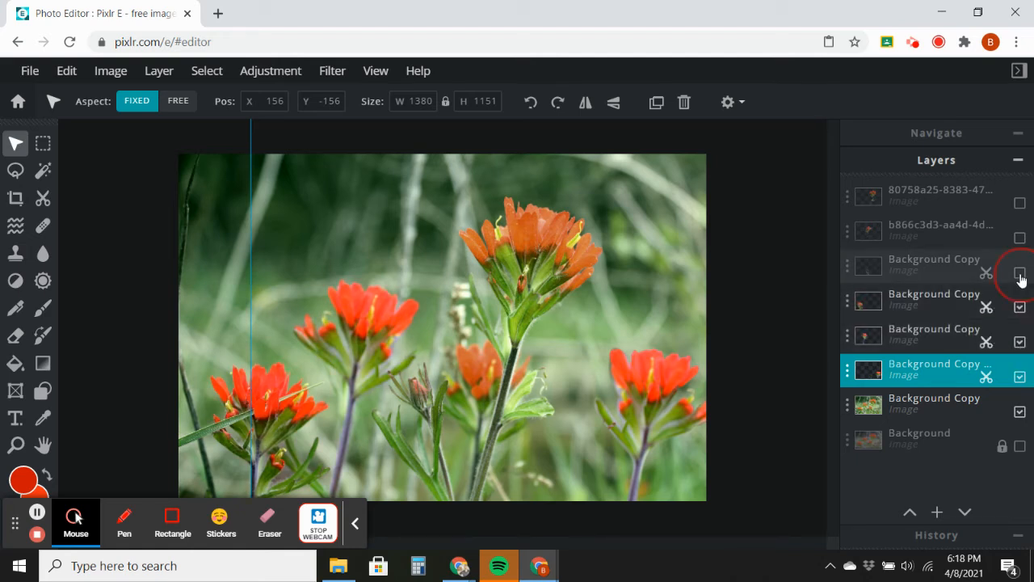
pyautogui.click(1020, 237)
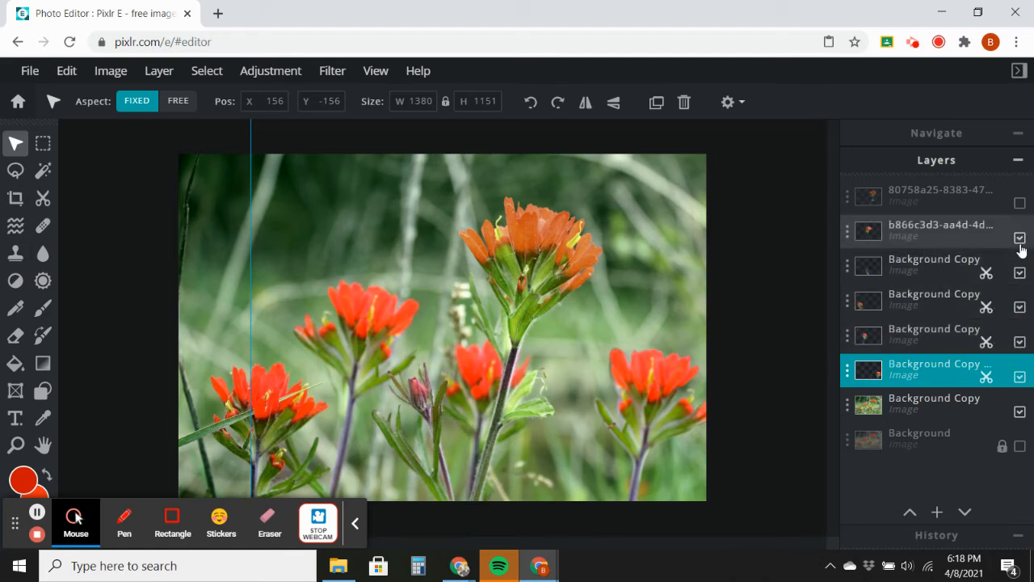
pyautogui.click(1020, 203)
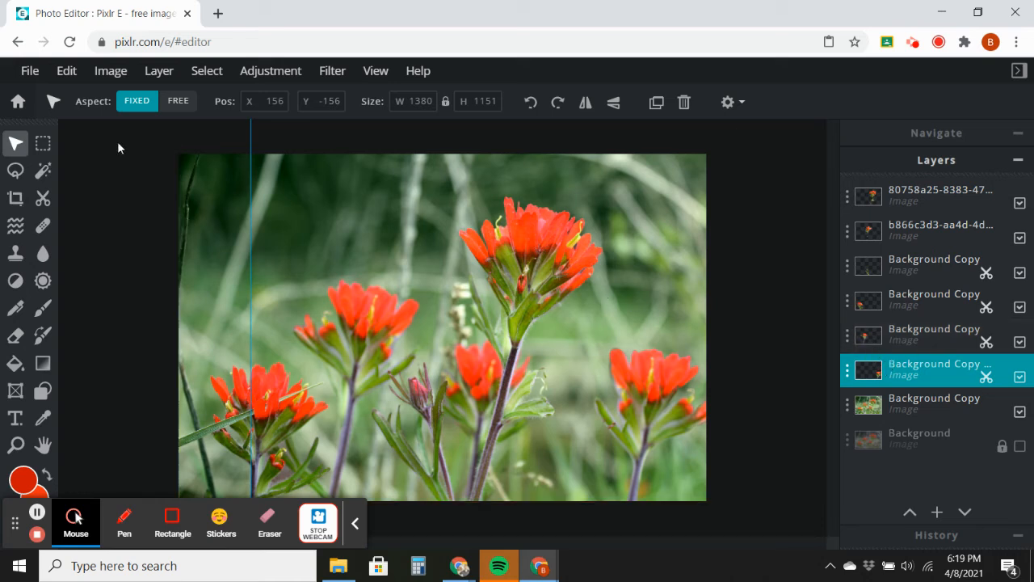
# Step: Add Flower 1.jpg from the Five Photos folder as an image layer and move it to the top of the layer stack
pyautogui.click(156, 76)
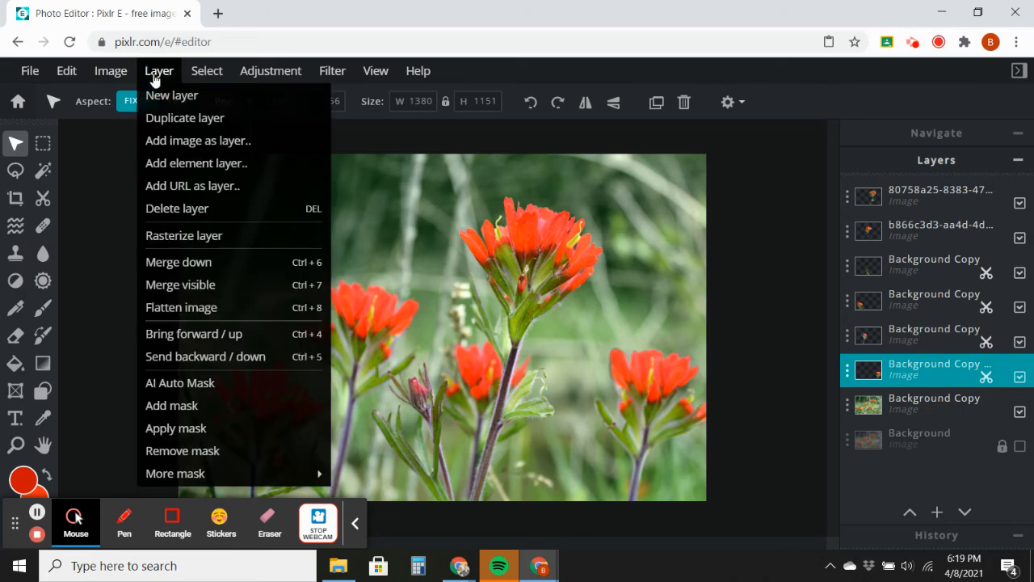
pyautogui.click(177, 139)
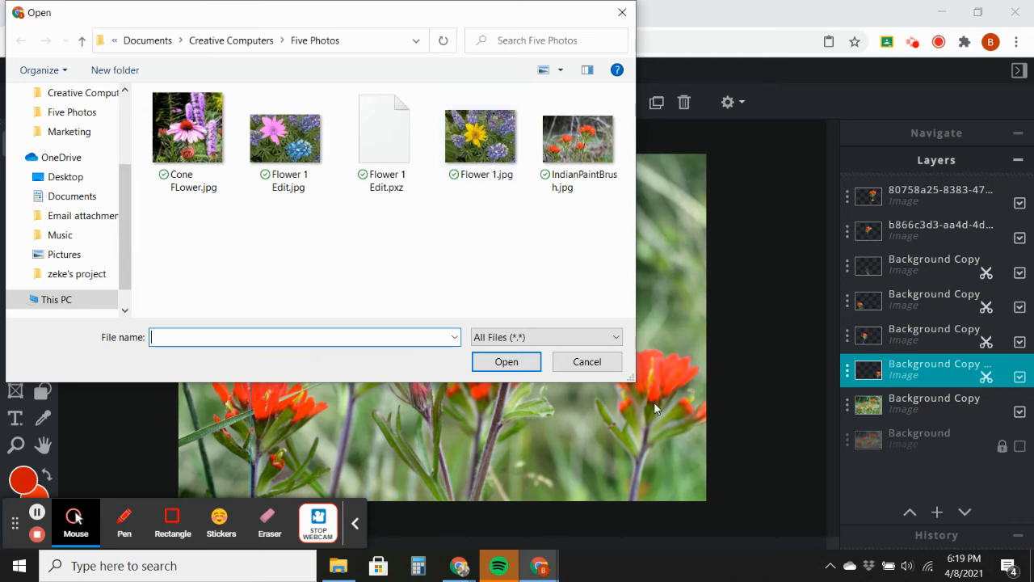
pyautogui.click(474, 151)
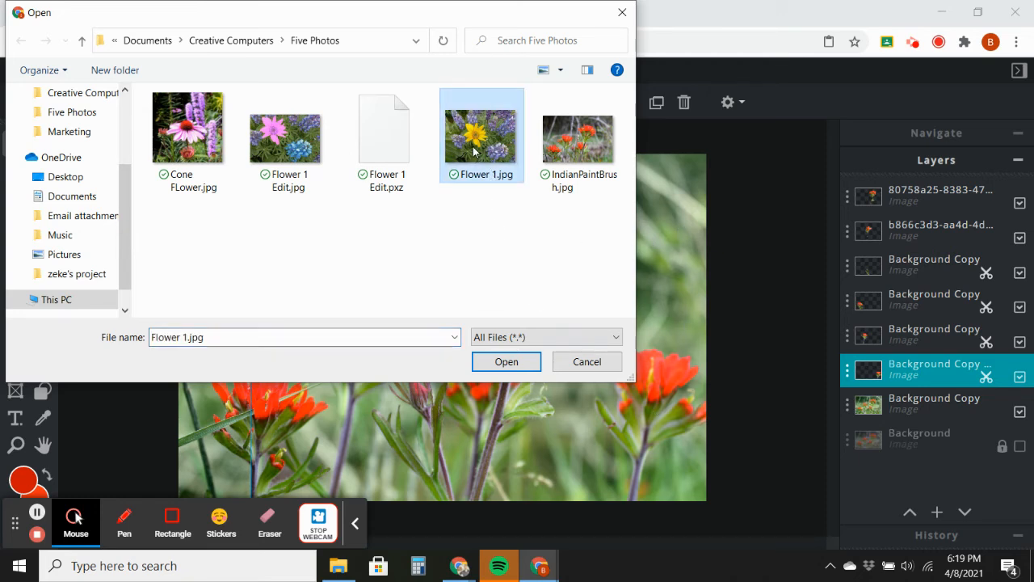
pyautogui.click(507, 361)
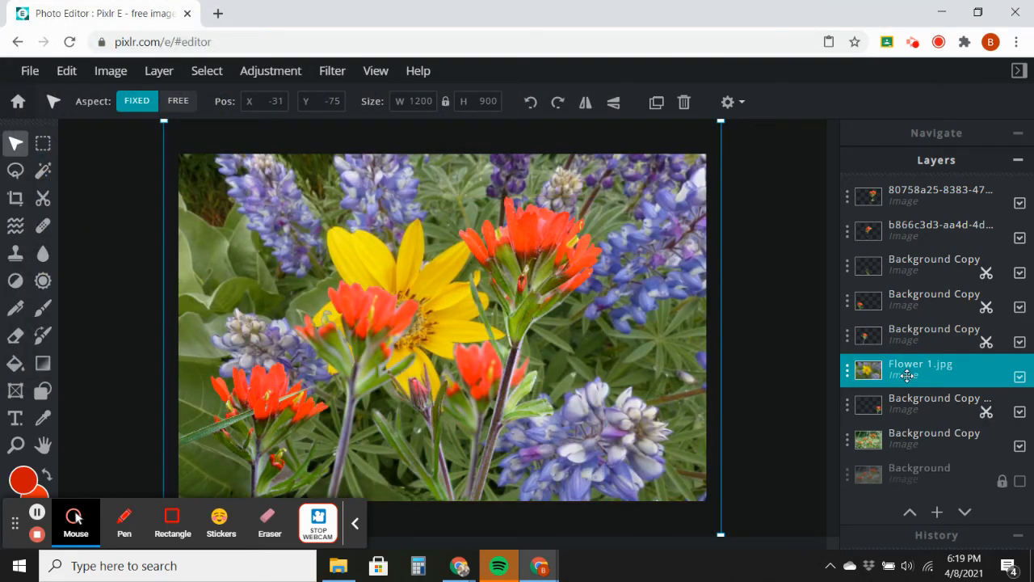
pyautogui.moveTo(909, 375); pyautogui.dragTo(924, 193)
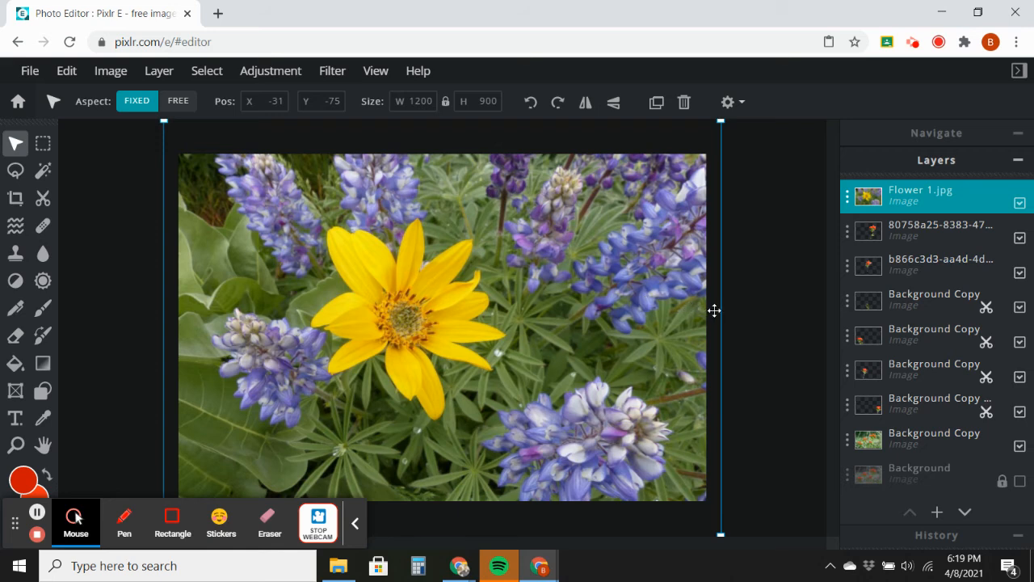
# Step: Select the yellow flower on the Flower 1.jpg layer with the Magic Wand at tolerance 56, adding areas and undoing any overspill
pyautogui.moveTo(714, 310); pyautogui.dragTo(741, 309)
pyautogui.click(45, 175)
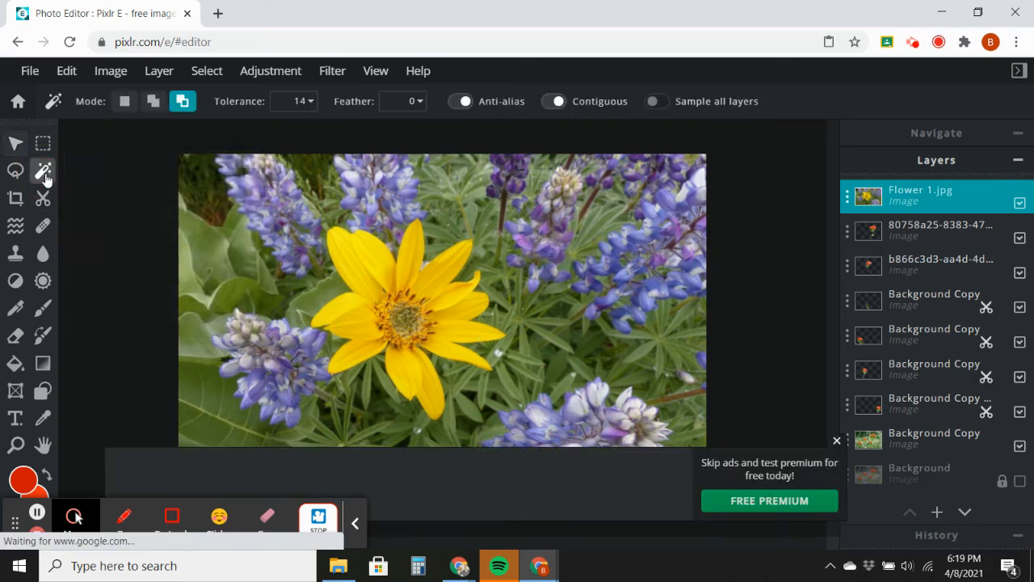
pyautogui.click(310, 101)
pyautogui.click(206, 129)
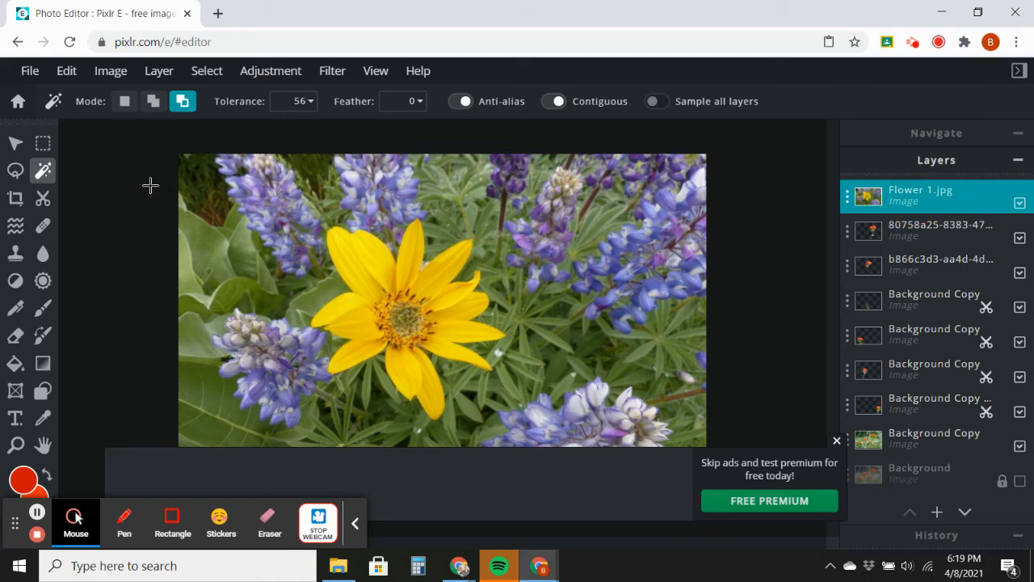
pyautogui.click(153, 104)
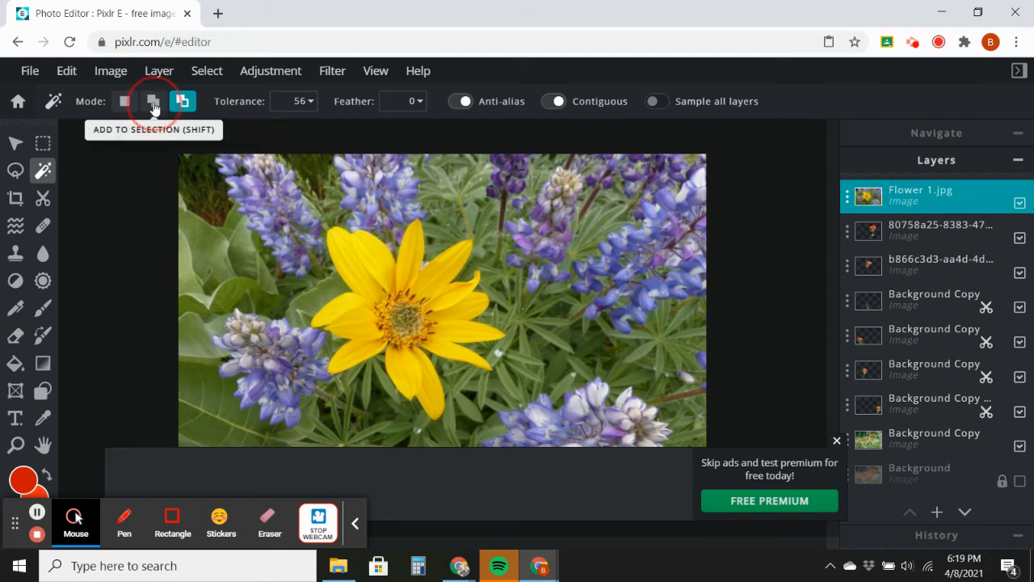
pyautogui.click(362, 252)
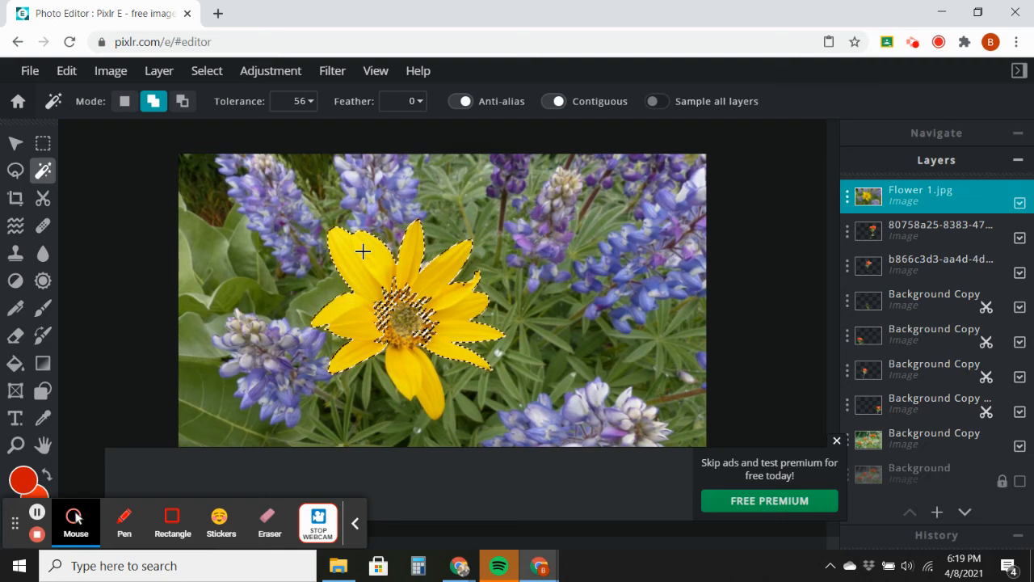
pyautogui.click(407, 375)
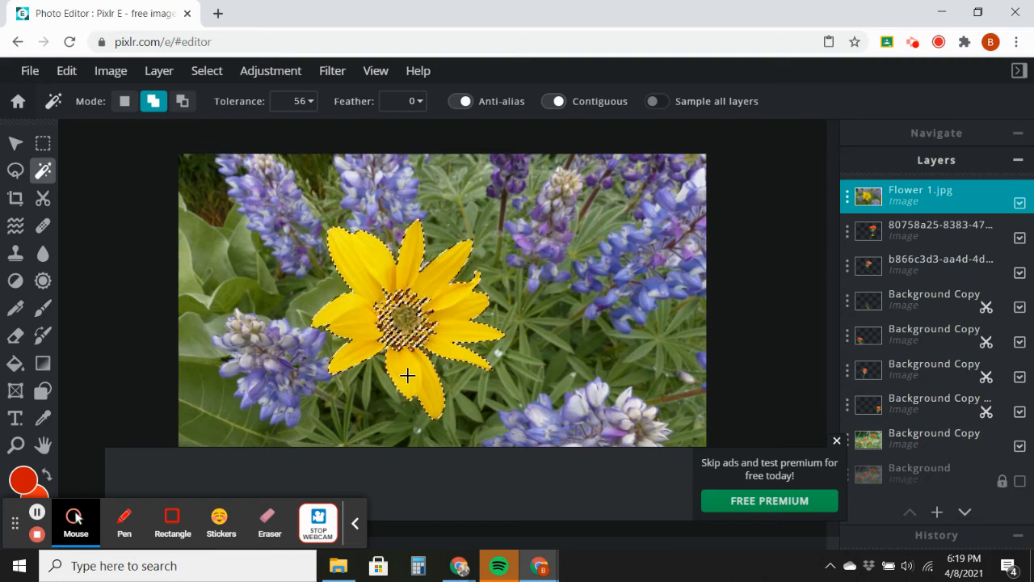
pyautogui.click(402, 319)
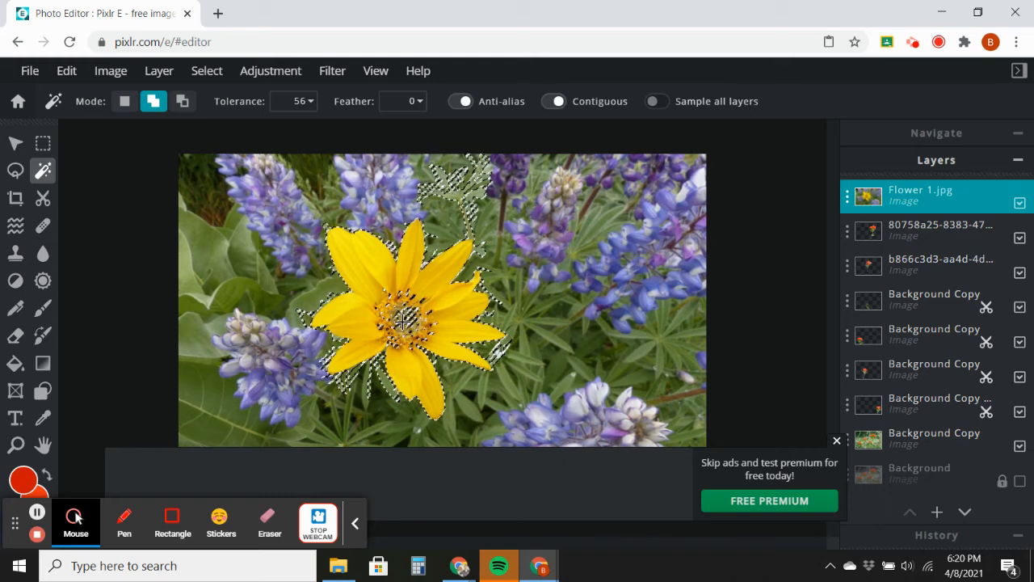
pyautogui.hotkey('ctrl', 'z')
pyautogui.hotkey('ctrl', 'z')
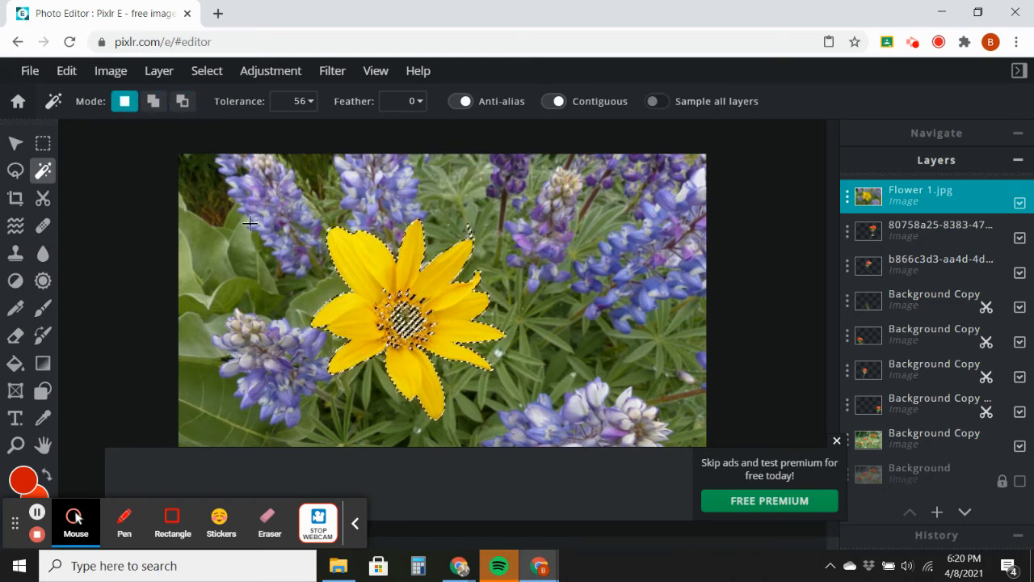
# Step: Add the flower's centre to the selection with an elliptical marquee at feather 9, and subtract the stray area beside the upper petal
pyautogui.click(42, 146)
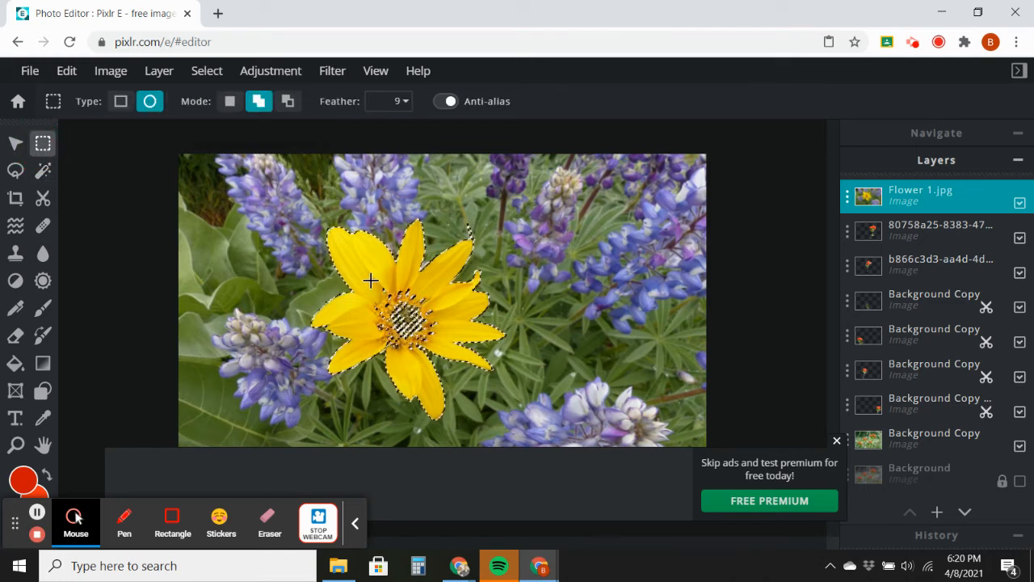
pyautogui.moveTo(371, 280); pyautogui.dragTo(450, 342)
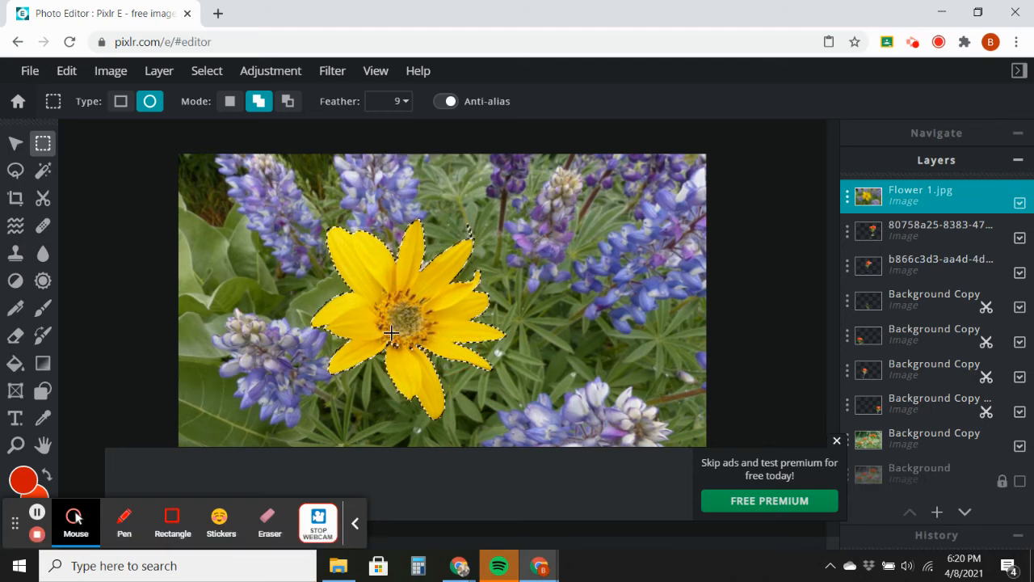
pyautogui.moveTo(384, 334); pyautogui.dragTo(426, 337)
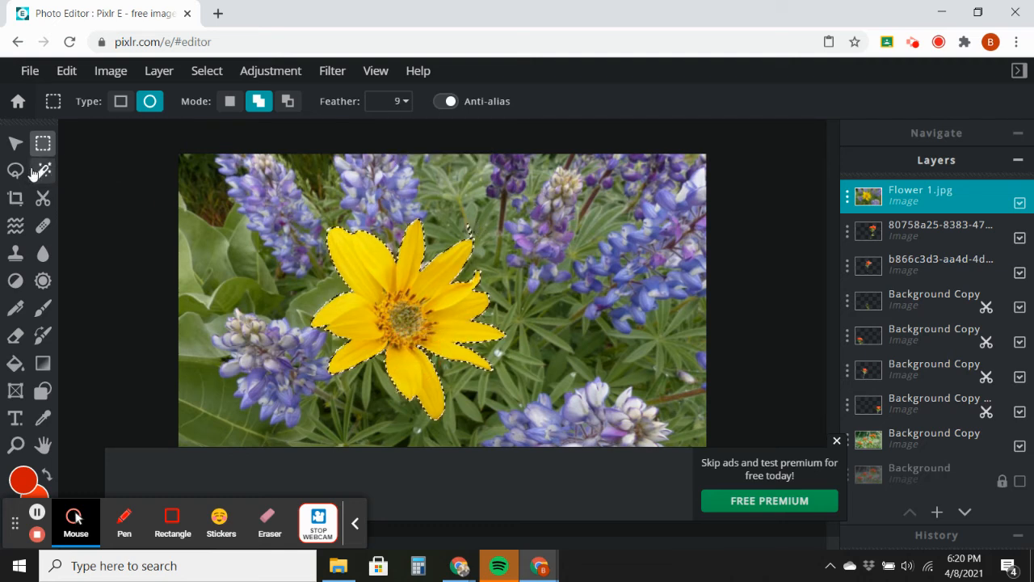
pyautogui.click(287, 101)
pyautogui.moveTo(463, 211); pyautogui.dragTo(492, 238)
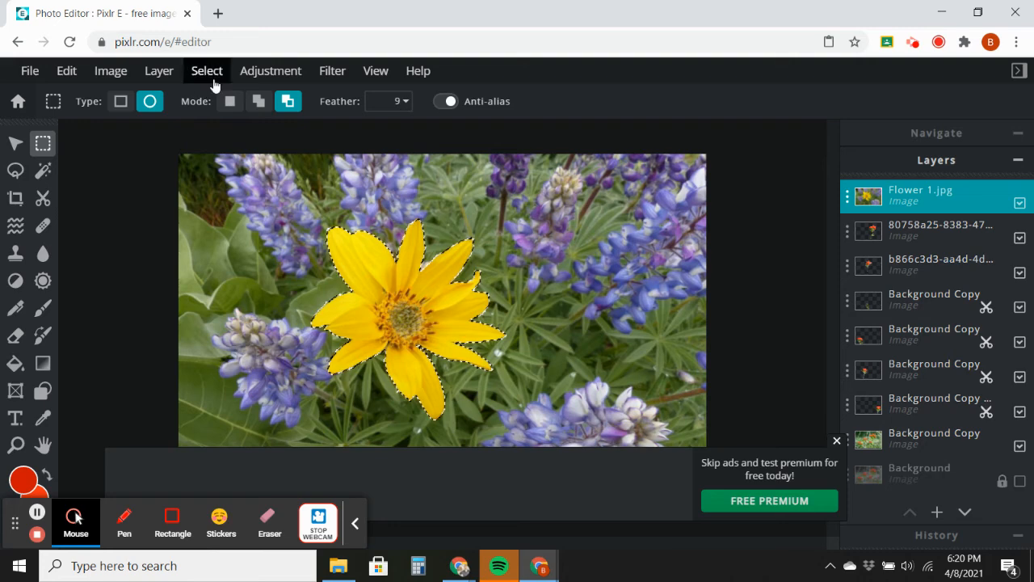
# Step: Convert the yellow flower selection to a mask on the Flower 1.jpg layer
pyautogui.click(169, 75)
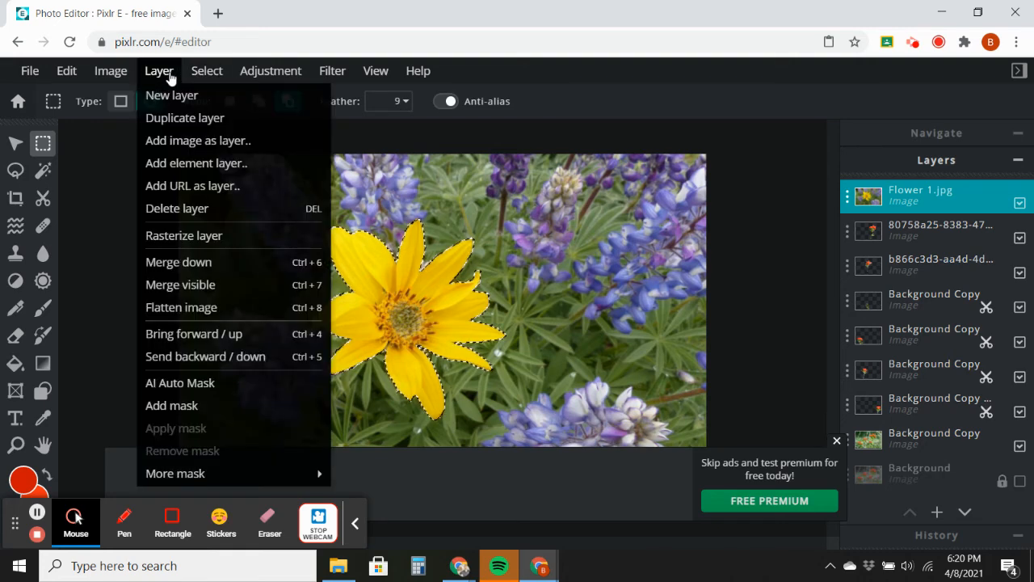
pyautogui.moveTo(208, 72)
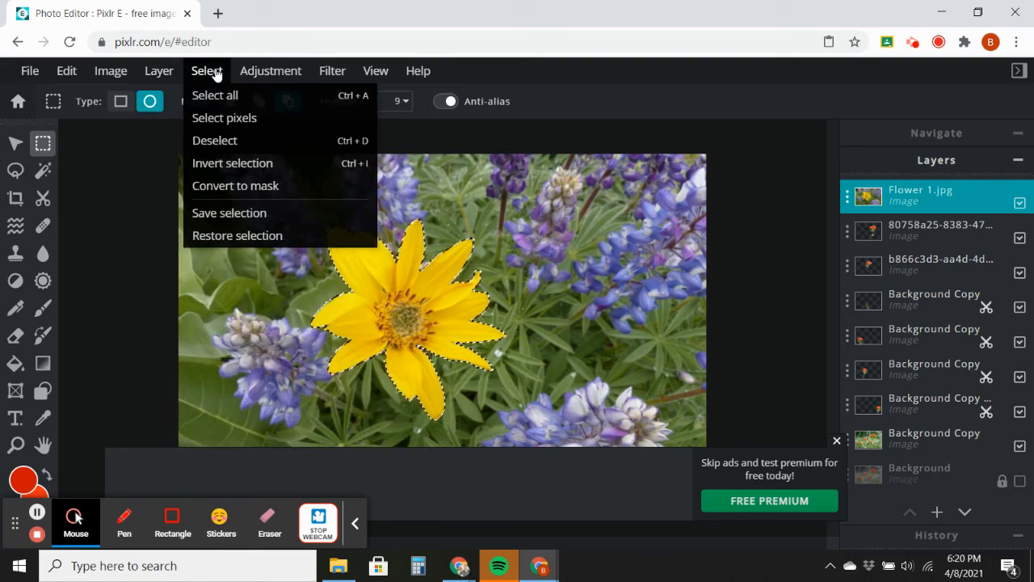
pyautogui.click(240, 186)
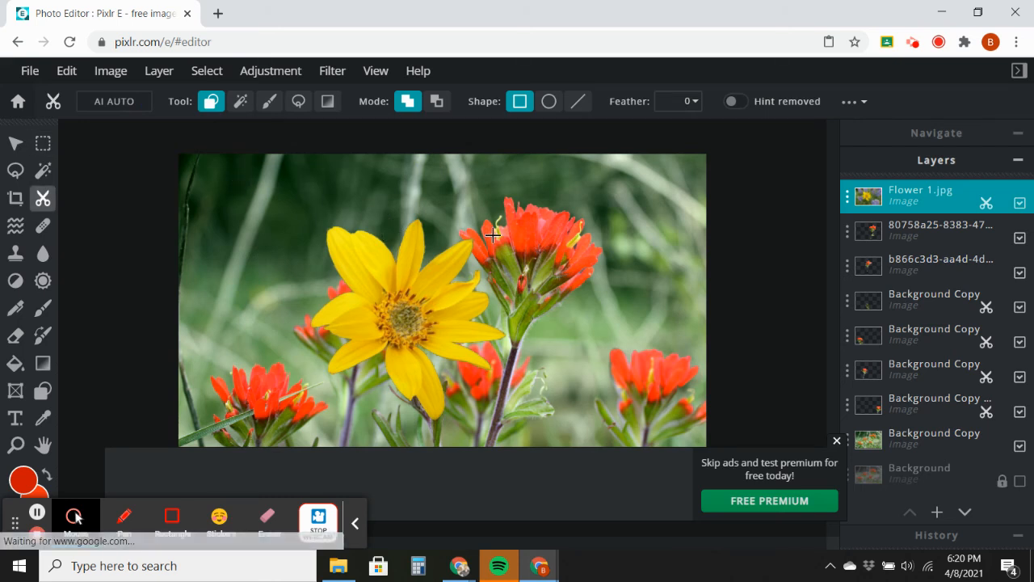
# Step: Scale the yellow flower layer down to about 649 by 487 and move it to about X 544, Y 349
pyautogui.click(14, 145)
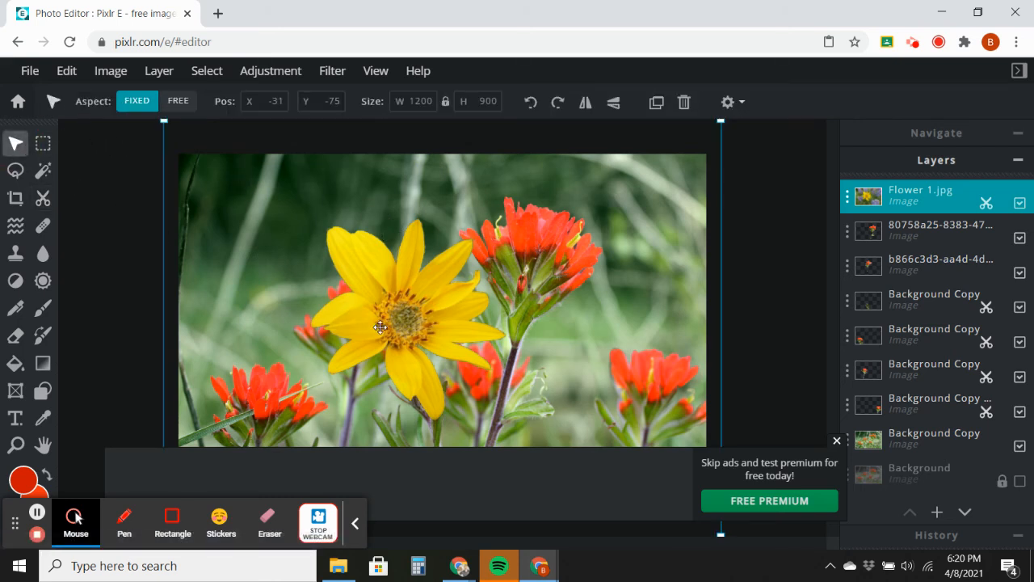
pyautogui.moveTo(380, 327); pyautogui.dragTo(570, 396)
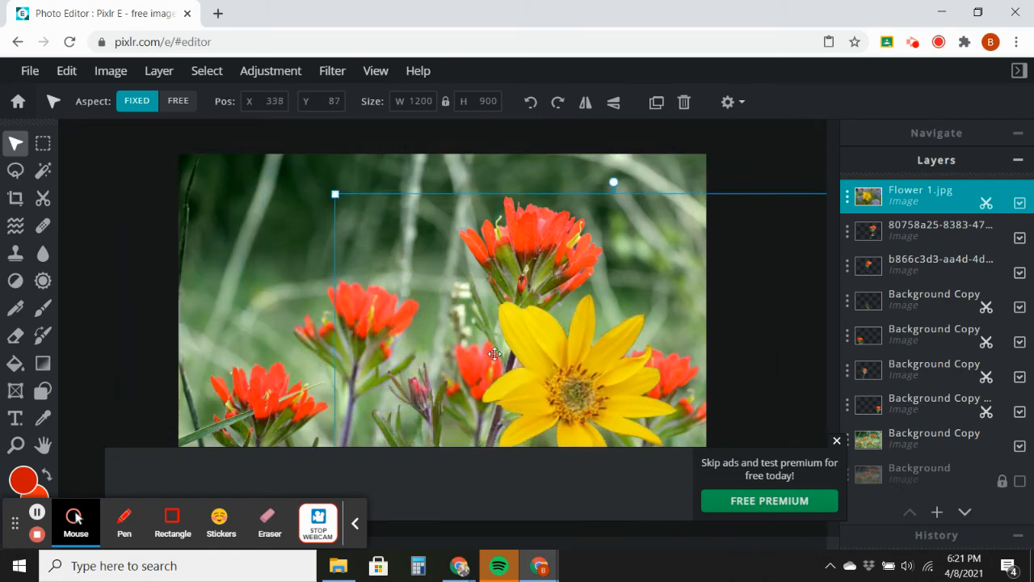
pyautogui.moveTo(335, 194); pyautogui.dragTo(374, 224)
pyautogui.moveTo(665, 368); pyautogui.dragTo(479, 322)
pyautogui.moveTo(707, 178); pyautogui.dragTo(537, 333)
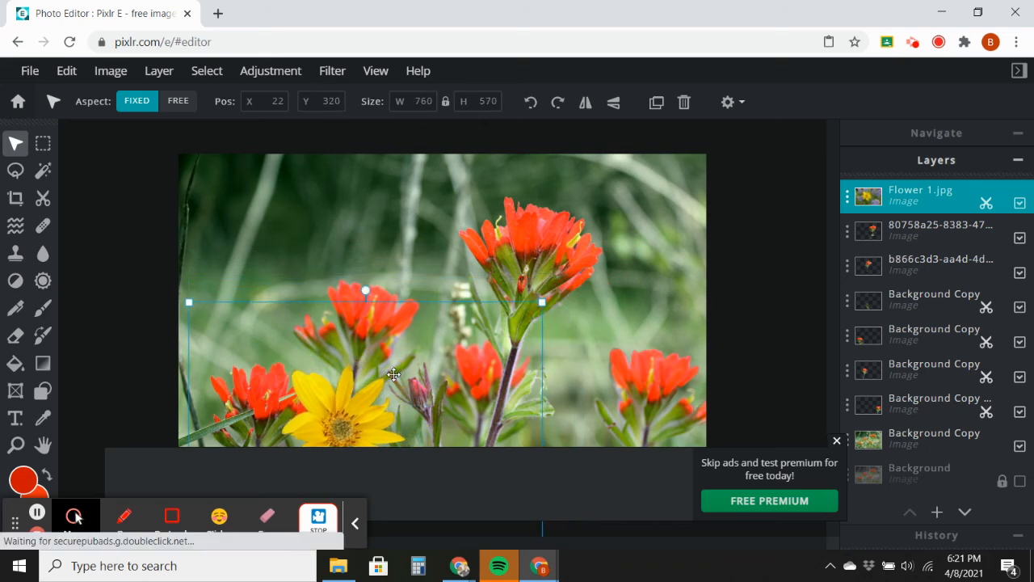
pyautogui.moveTo(391, 374); pyautogui.dragTo(538, 265)
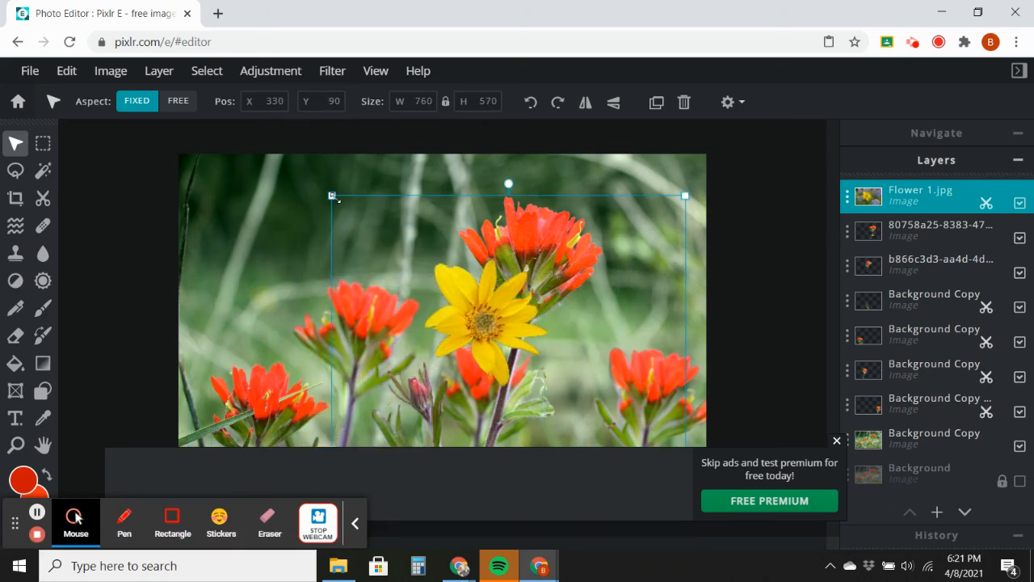
pyautogui.moveTo(332, 196); pyautogui.dragTo(384, 261)
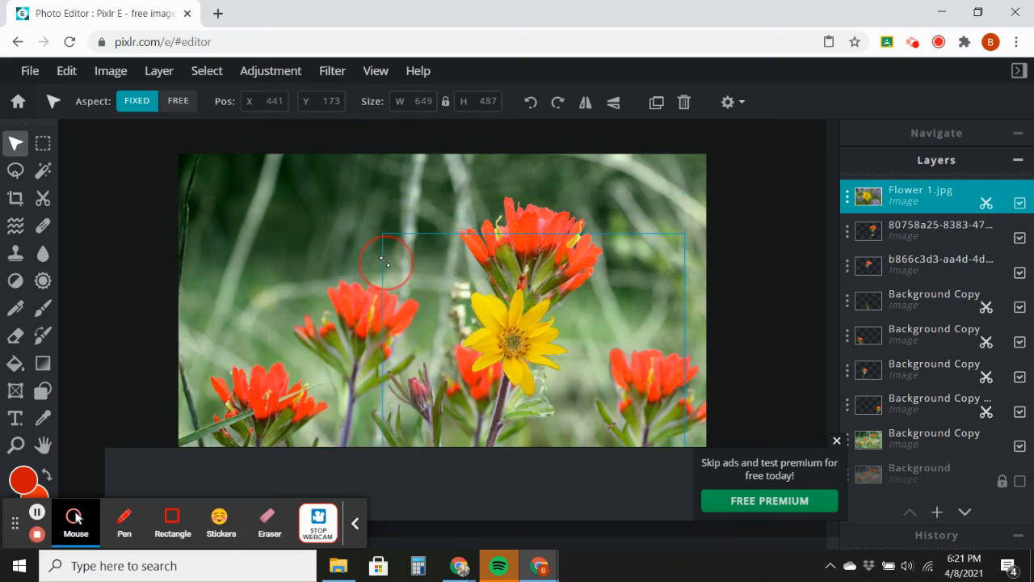
pyautogui.moveTo(550, 312); pyautogui.dragTo(597, 393)
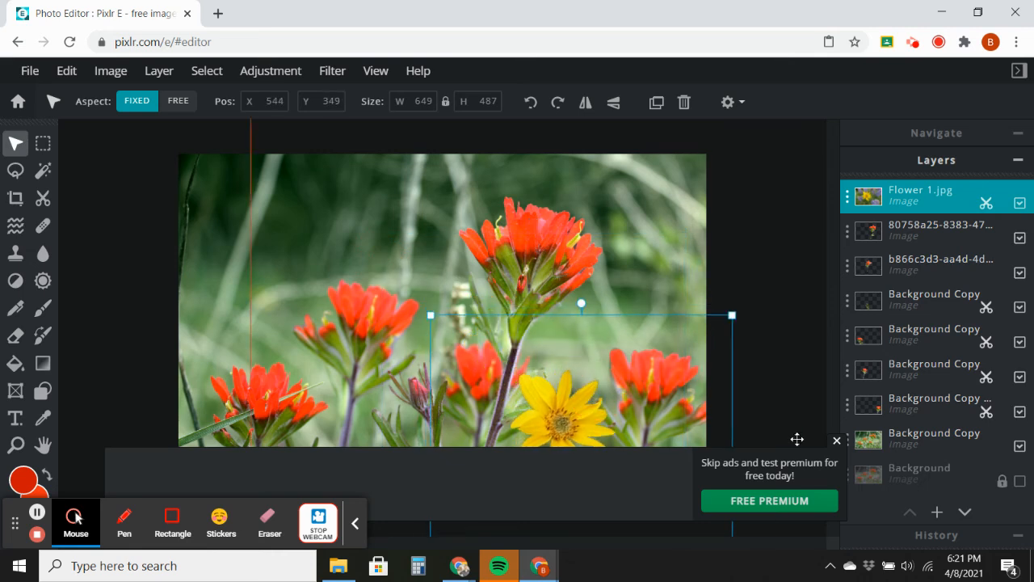
# Step: Close the advert, enlarge the yellow flower layer to about 686 by 515, and place it at about X 582, Y 413
pyautogui.click(836, 442)
pyautogui.moveTo(579, 430); pyautogui.dragTo(603, 454)
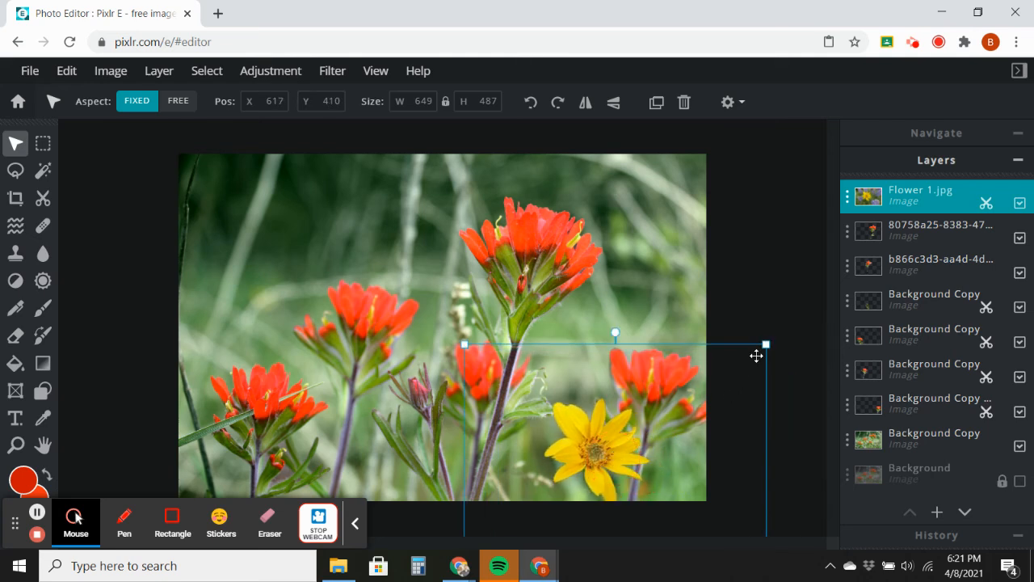
pyautogui.moveTo(766, 345); pyautogui.dragTo(781, 317)
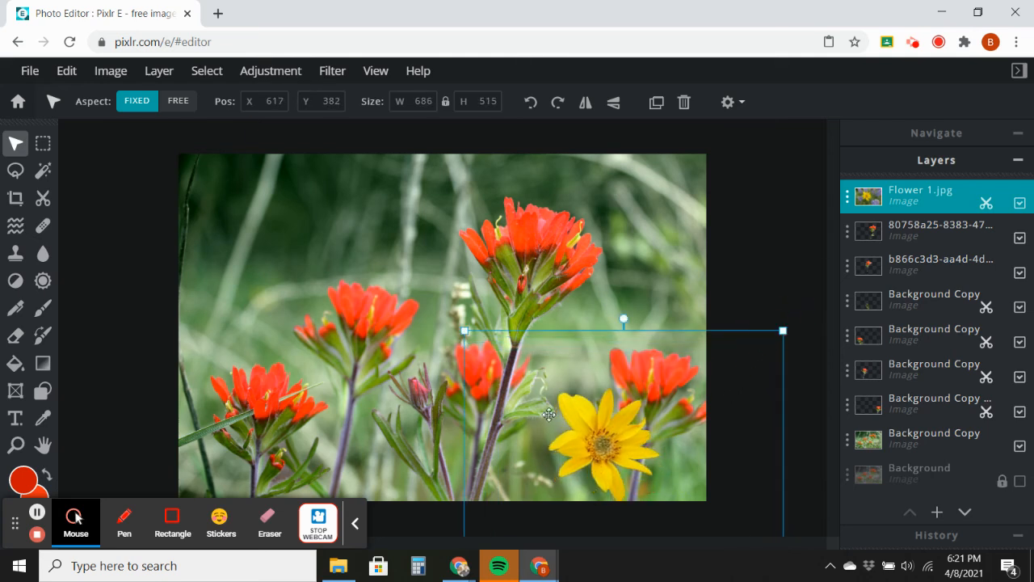
pyautogui.moveTo(558, 437); pyautogui.dragTo(541, 454)
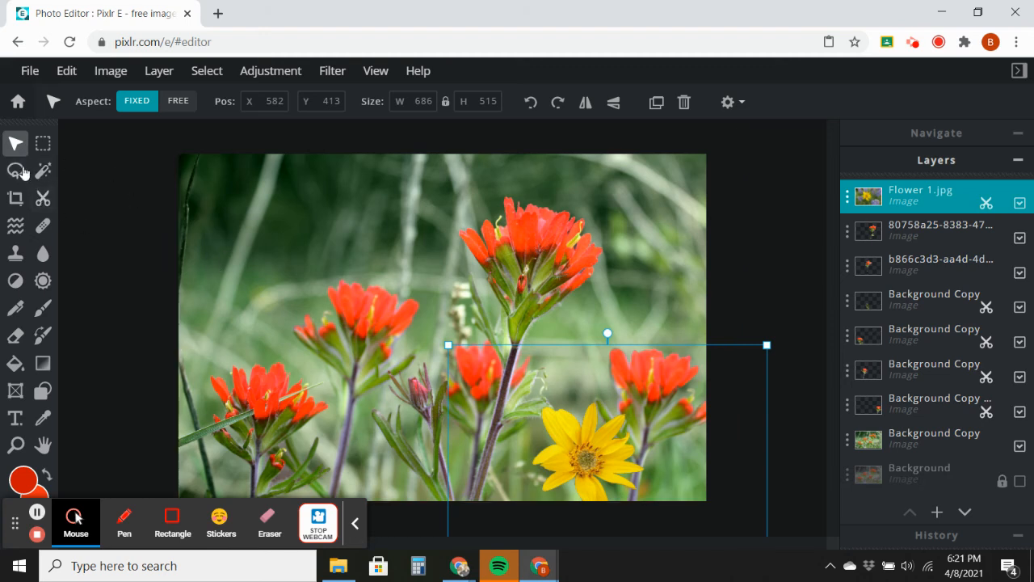
# Step: Blur the yellow flower on the Flower 1.jpg layer with brush size 330 and strength 40
pyautogui.click(17, 144)
pyautogui.click(186, 430)
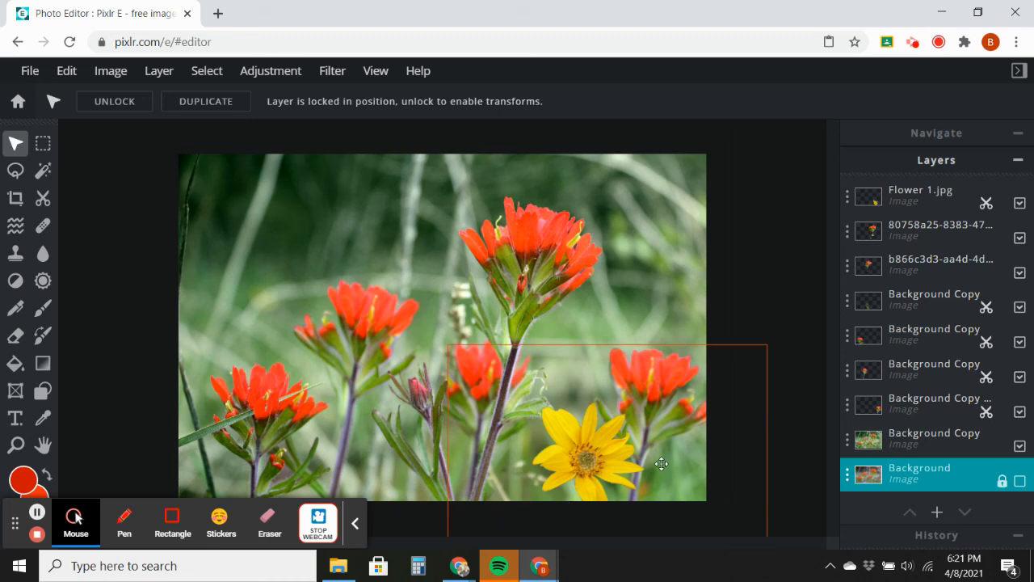
pyautogui.click(914, 190)
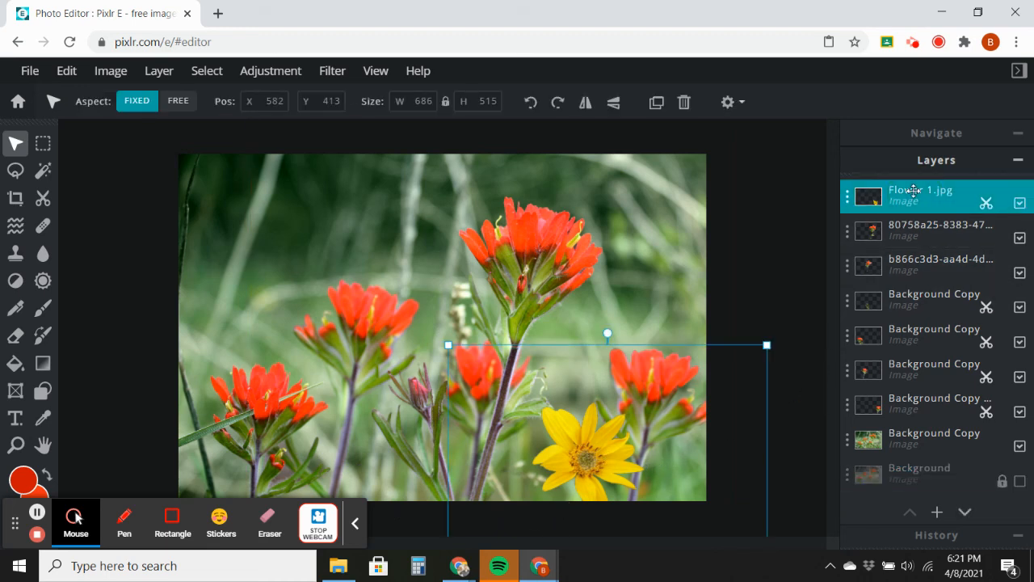
pyautogui.click(42, 255)
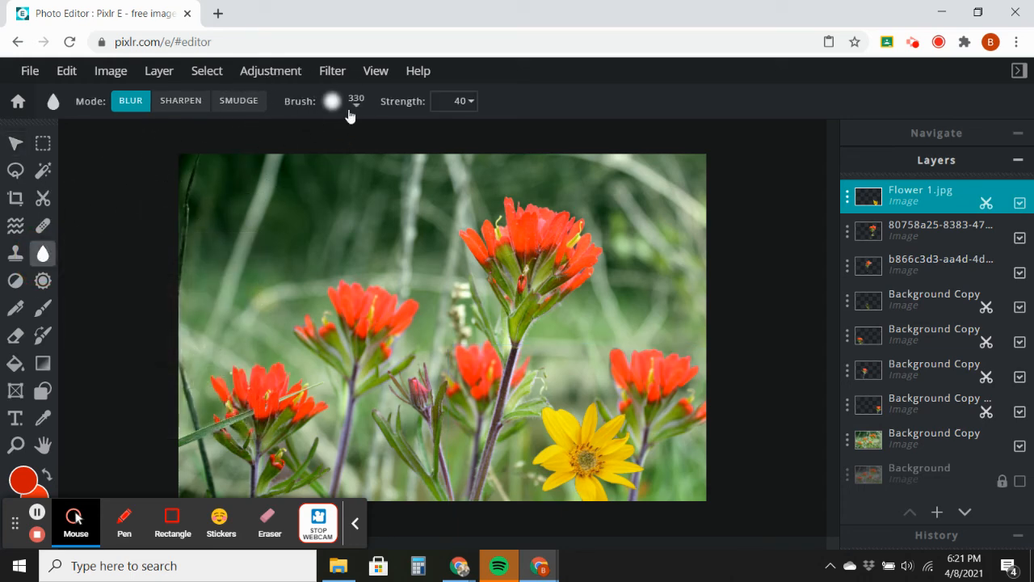
pyautogui.moveTo(554, 449)
pyautogui.mouseDown()
pyautogui.moveTo(592, 446)
pyautogui.moveTo(581, 460)
pyautogui.moveTo(627, 493)
pyautogui.moveTo(656, 475)
pyautogui.moveTo(615, 445)
pyautogui.moveTo(566, 463)
pyautogui.moveTo(570, 496)
pyautogui.mouseUp()
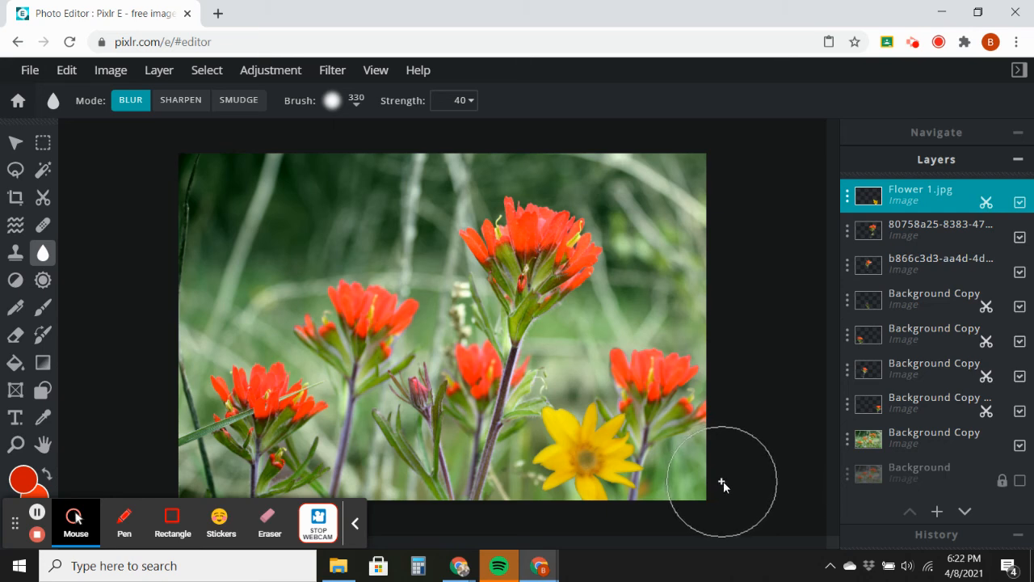
# Step: Undo the blur strokes on the yellow flower, and redo its resizing and placement
pyautogui.hotkey('ctrl', 'z')
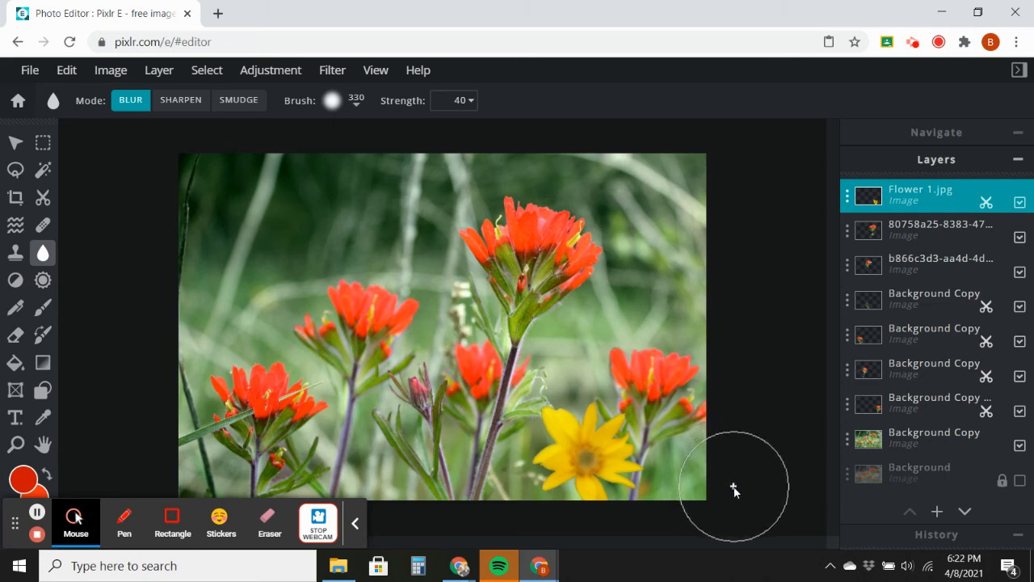
pyautogui.hotkey('ctrl', 'z')
pyautogui.hotkey('ctrl', 'z')
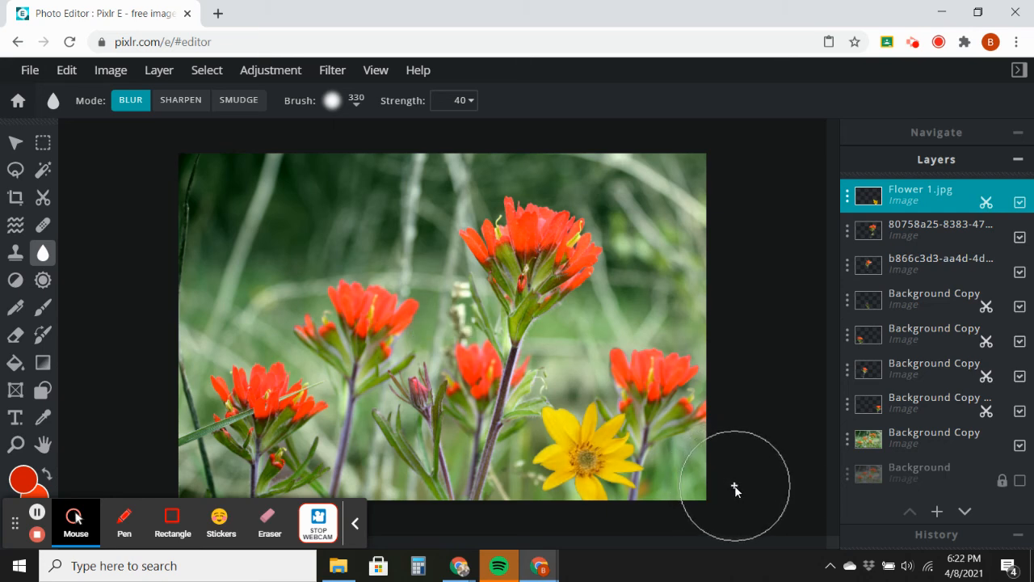
pyautogui.hotkey('ctrl', 'z')
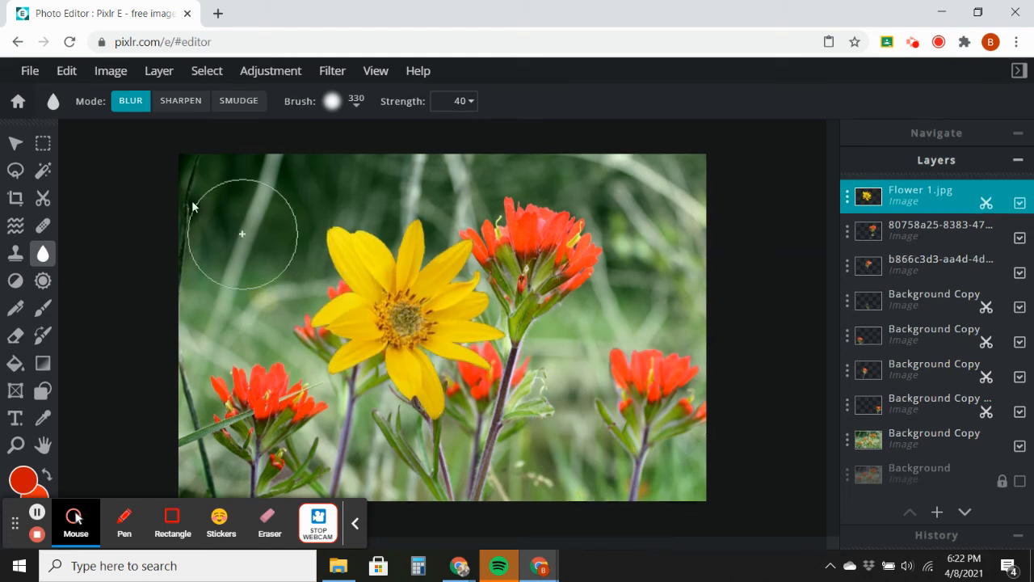
pyautogui.click(56, 72)
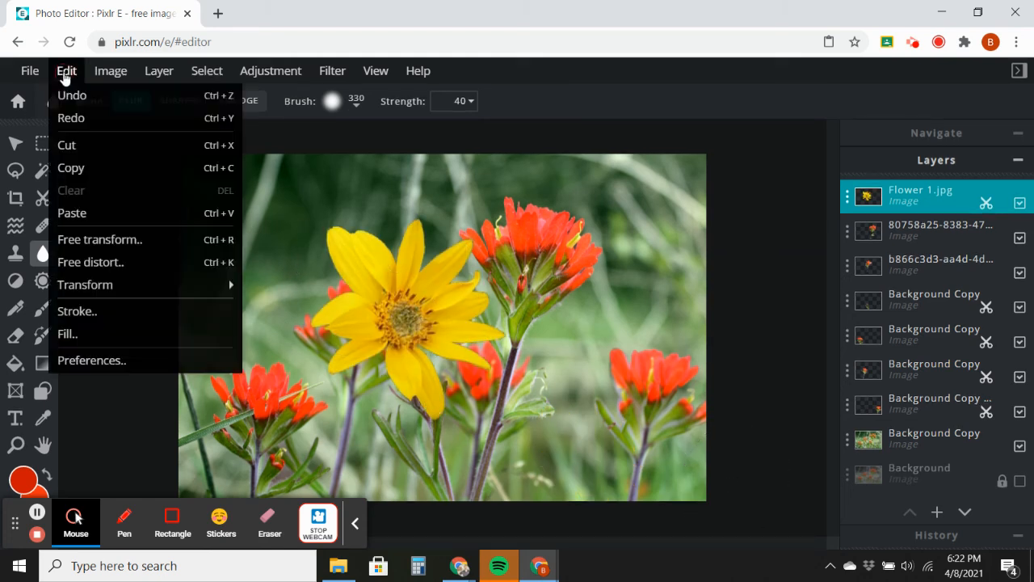
pyautogui.click(84, 119)
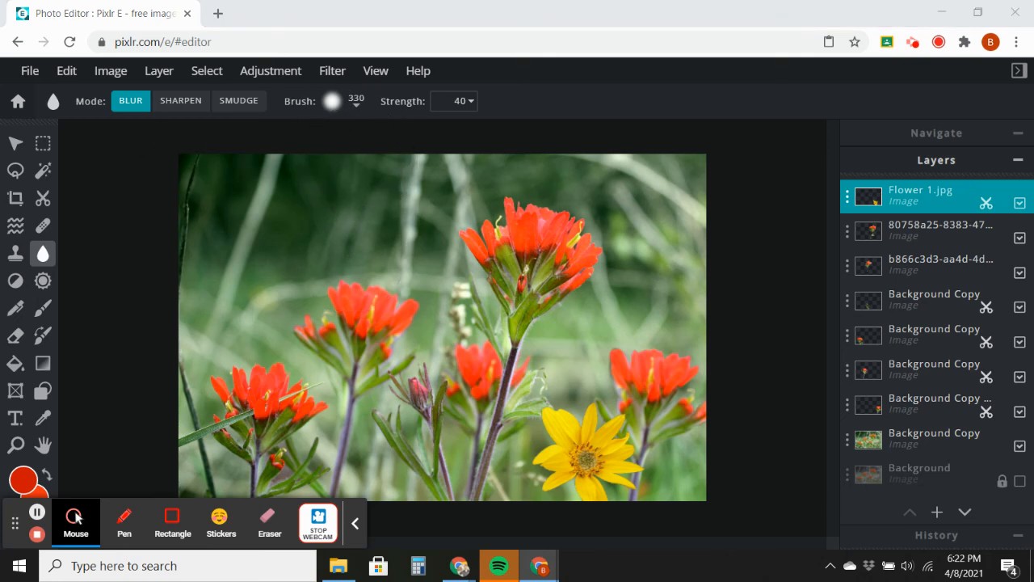
pyautogui.moveTo(0, 268); pyautogui.dragTo(407, 273)
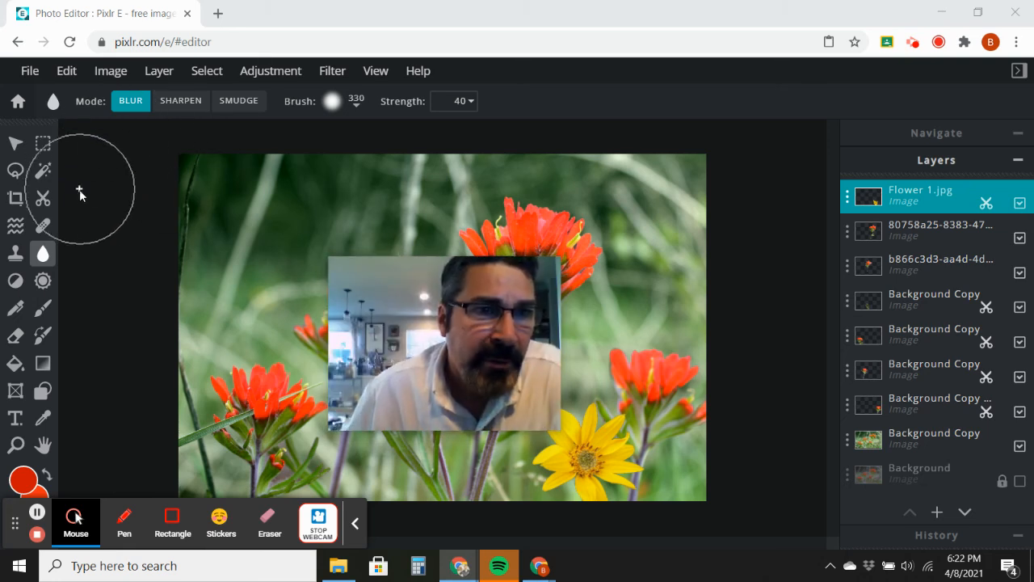
pyautogui.click(15, 170)
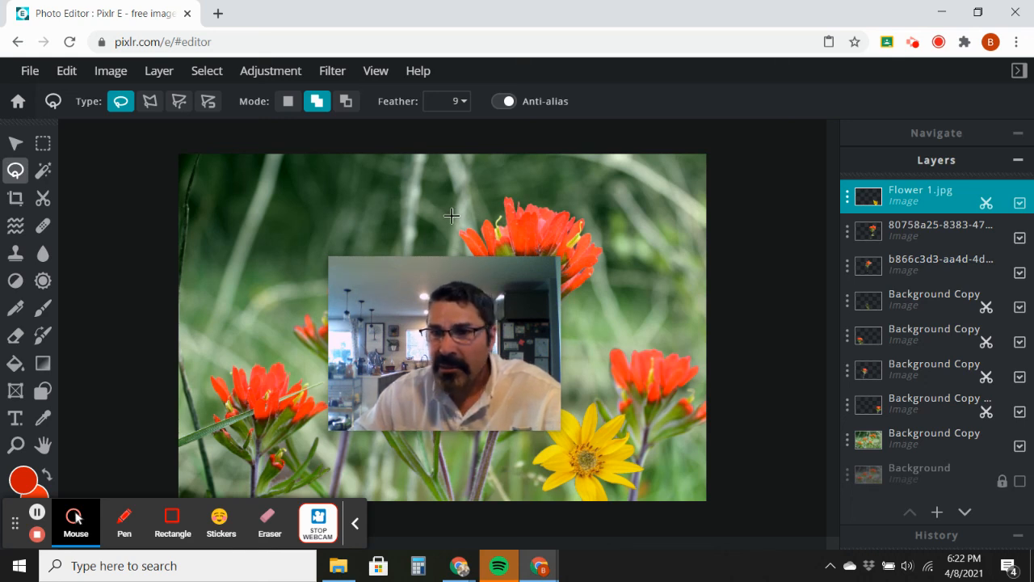
# Step: Download the flower composite as a JPG named IndianPaintBrush at high quality, and close the save dialog
pyautogui.click(29, 72)
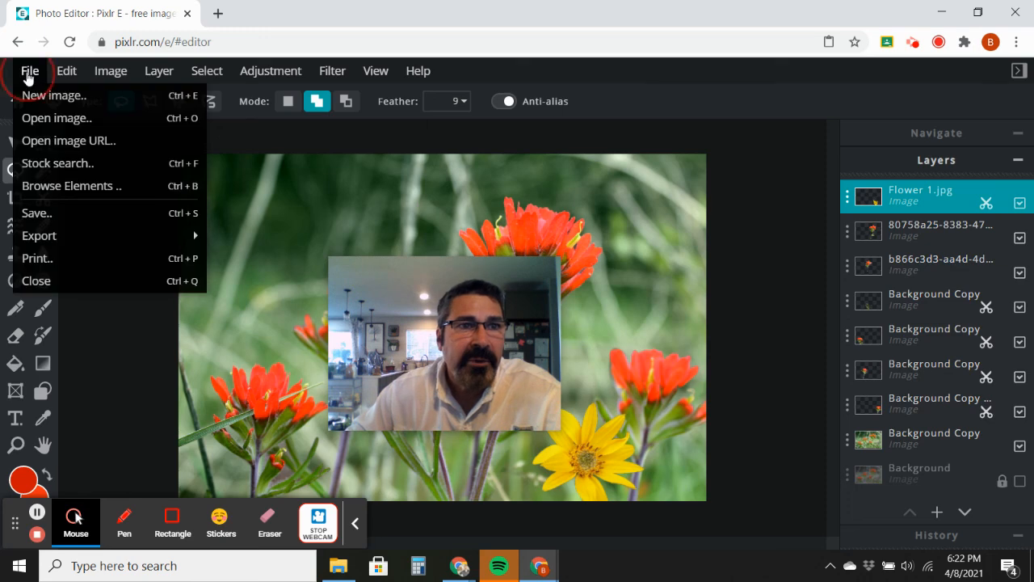
pyautogui.click(29, 71)
pyautogui.click(30, 71)
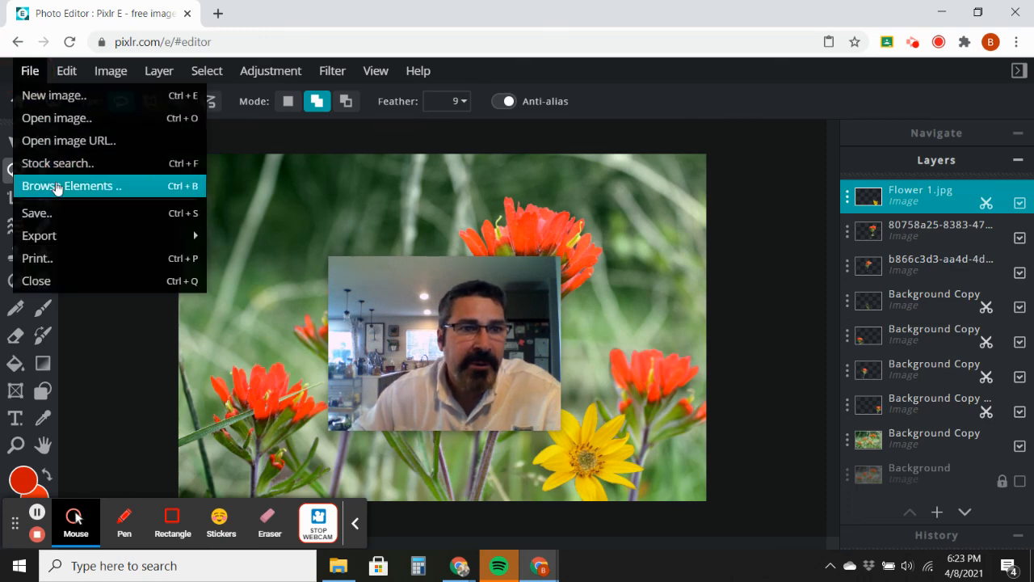
pyautogui.click(46, 209)
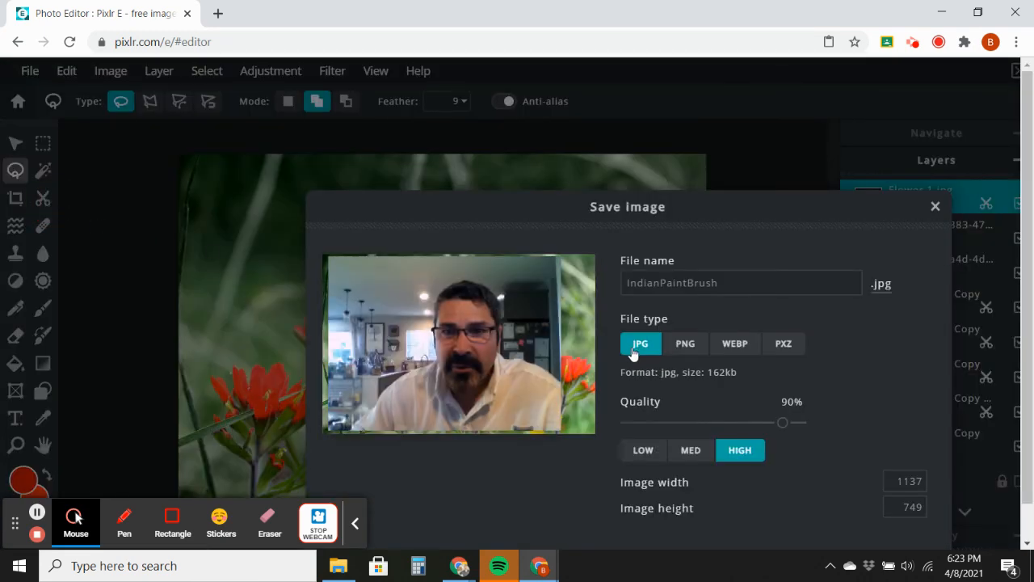
pyautogui.moveTo(583, 337); pyautogui.dragTo(315, 212)
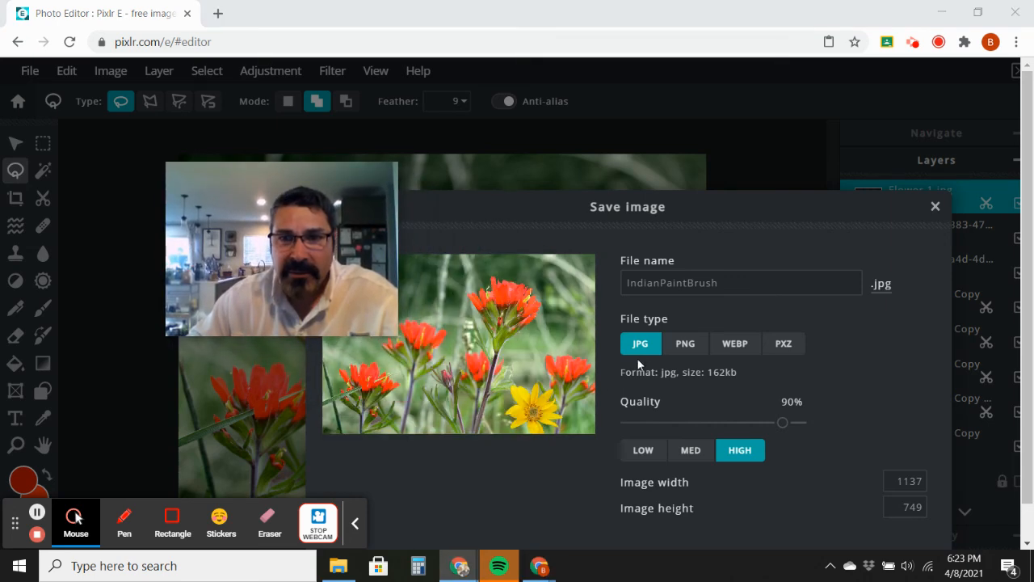
pyautogui.click(642, 349)
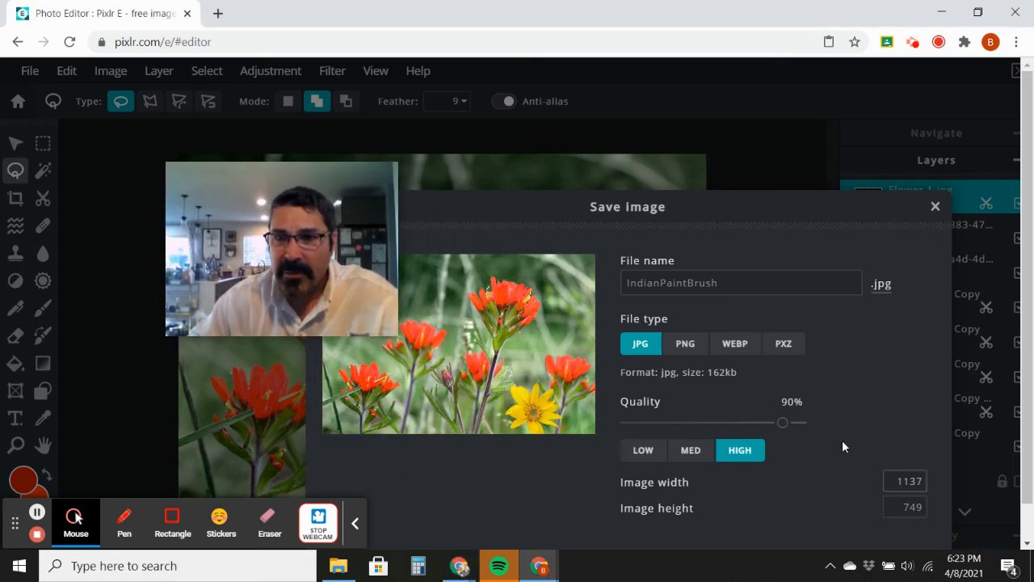
pyautogui.moveTo(557, 202); pyautogui.dragTo(554, 149)
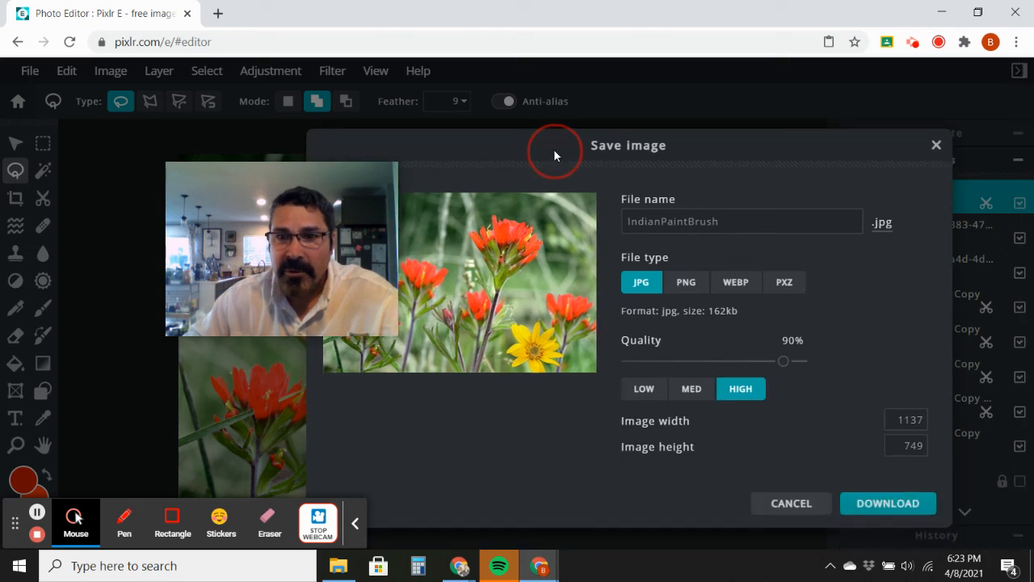
pyautogui.click(905, 509)
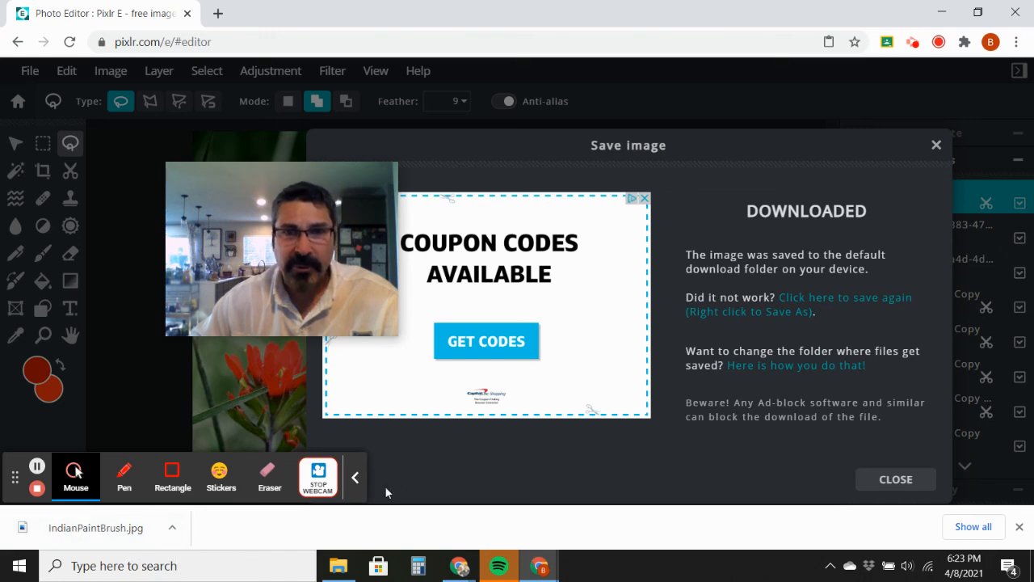
pyautogui.click(895, 480)
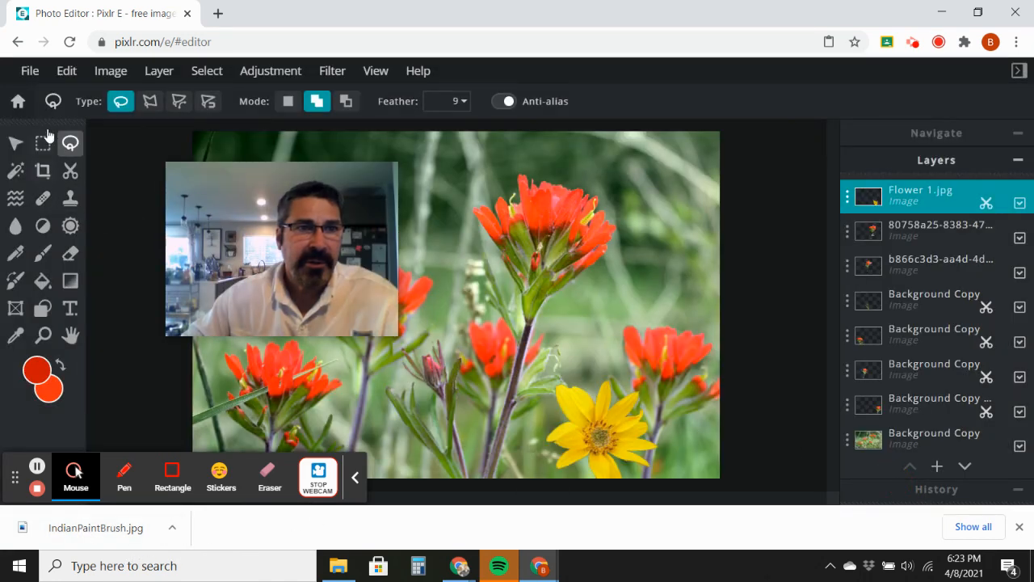
# Step: Download the composite as IndianPaintBrush in the native PXZ format to save the entire working project structure
pyautogui.click(29, 70)
pyautogui.click(25, 206)
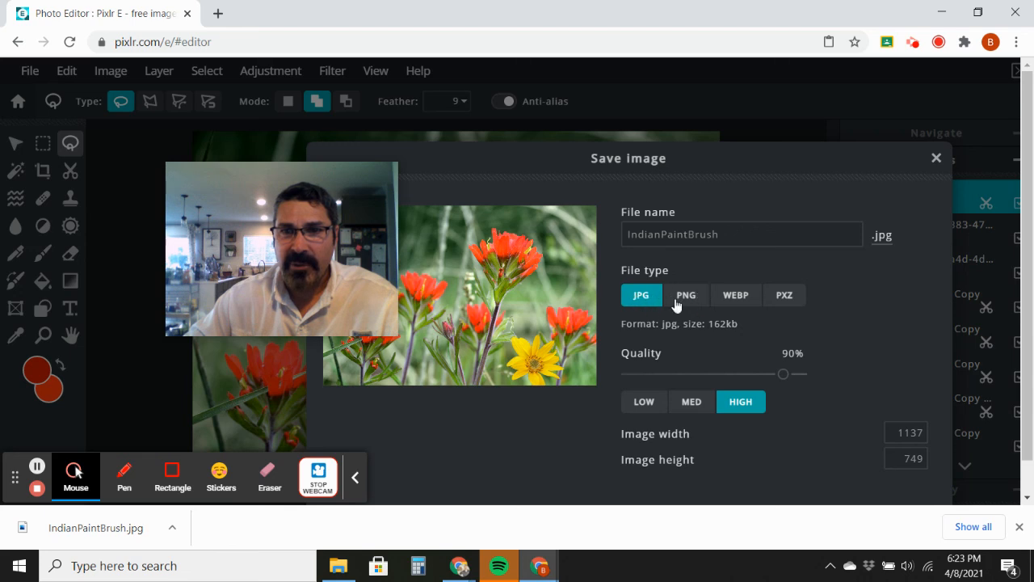
pyautogui.click(789, 304)
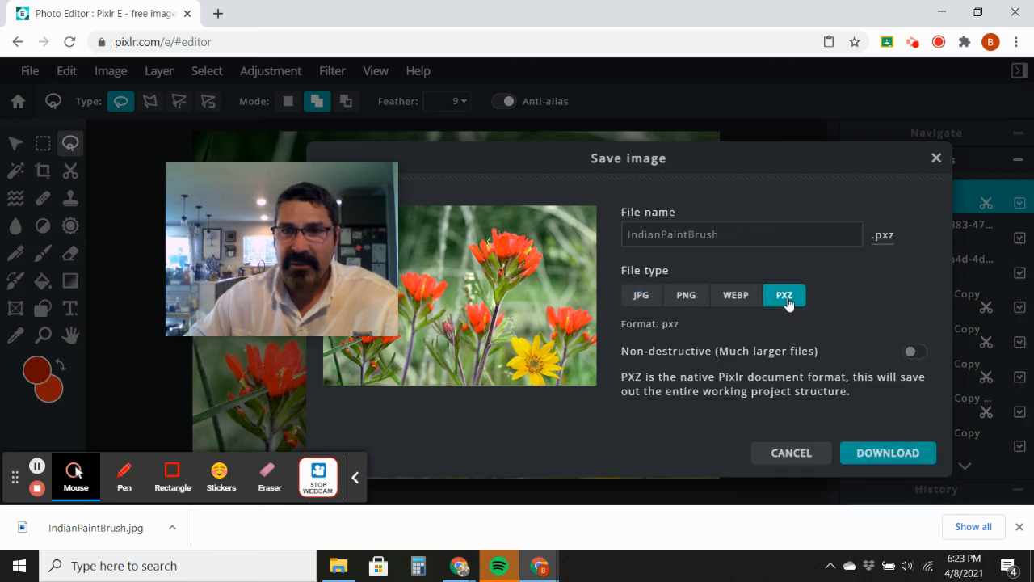
pyautogui.click(883, 455)
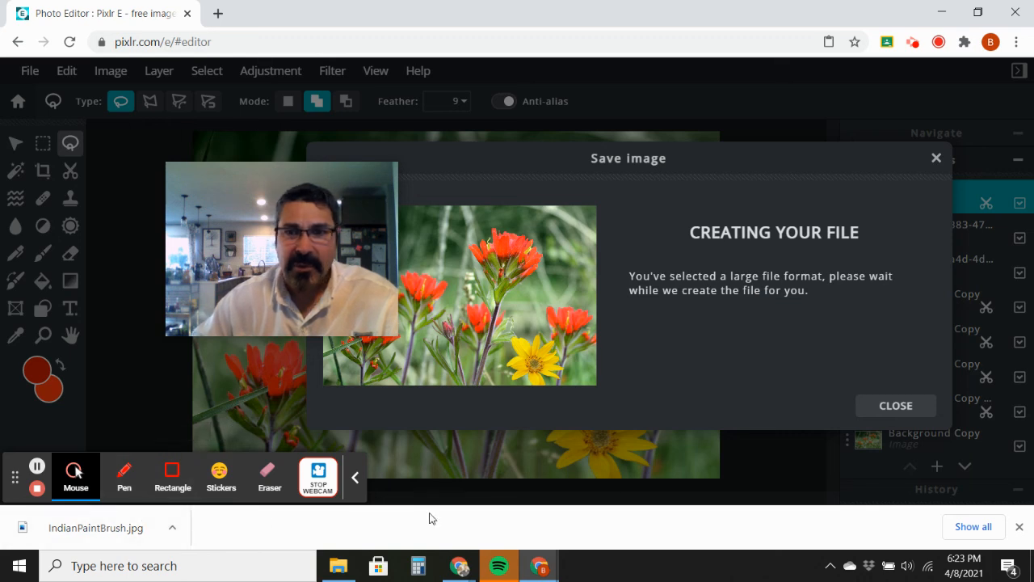